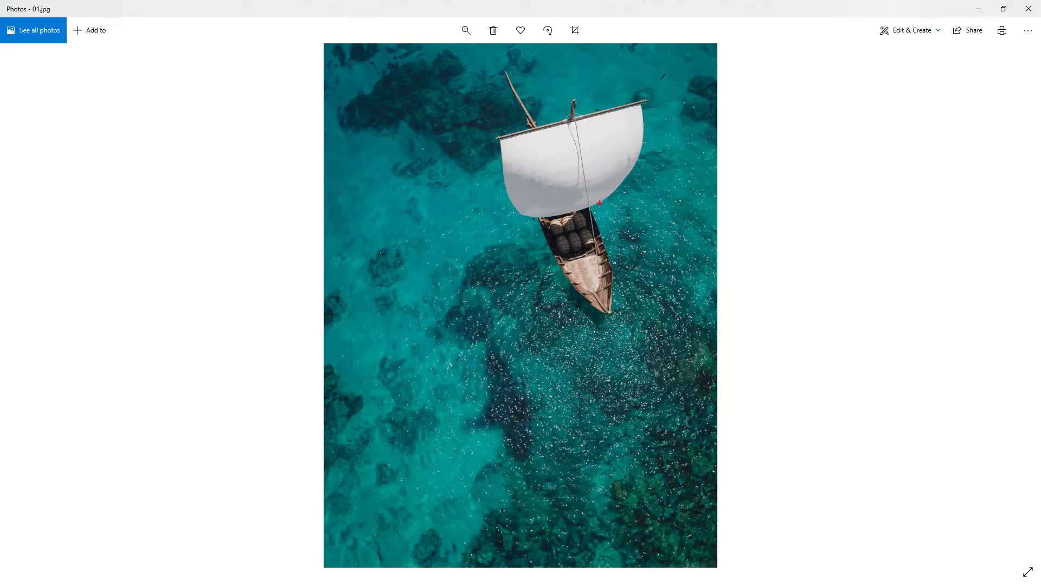
{"action": "mouse_move", "coordinate": [656, 103]}
{"action": "left_mouse_down"}
{"action": "mouse_move", "coordinate": [620, 281]}
{"action": "mouse_move", "coordinate": [566, 286]}
{"action": "mouse_move", "coordinate": [499, 192]}
{"action": "mouse_move", "coordinate": [504, 113]}
{"action": "left_mouse_up"}
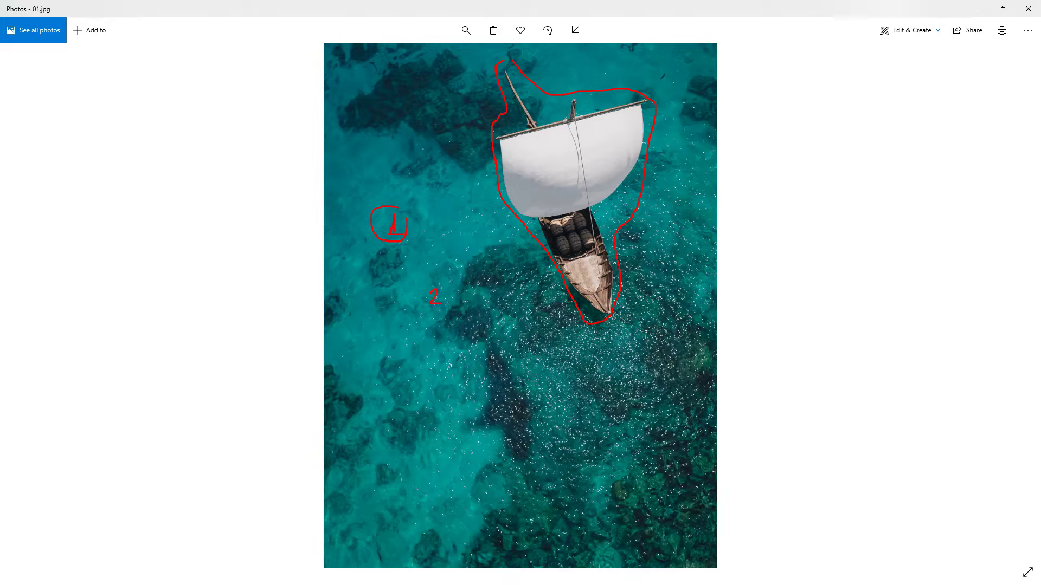
{"action": "left_click_drag", "start_coordinate": [448, 284], "coordinate": [412, 308]}
{"action": "key", "text": "Escape"}
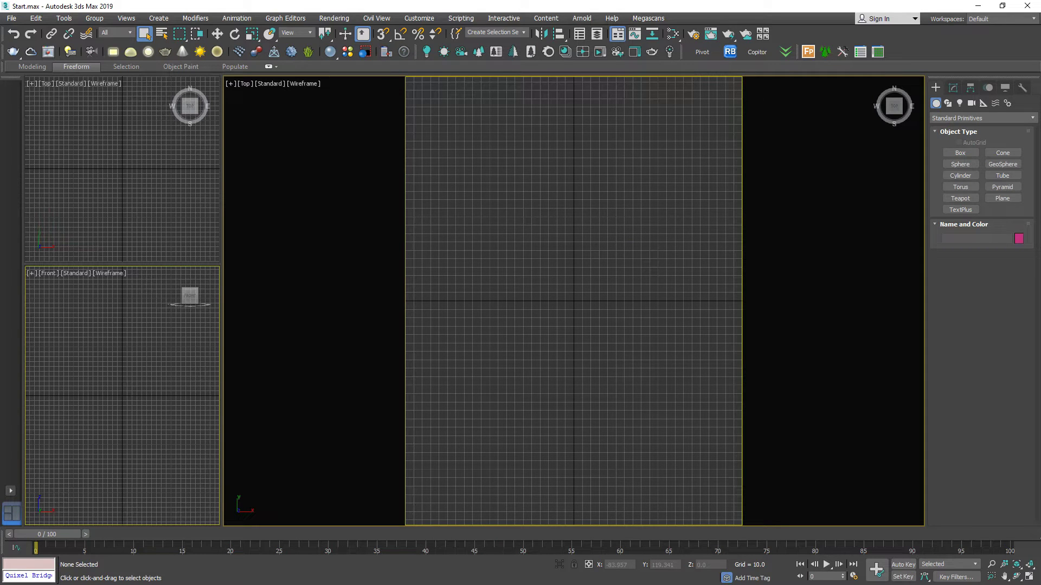
Switch to File Explorer and open the Rabelo Boat Porto model folder inside the project's Models folder.
{"action": "key", "text": "alt+Tab"}
{"action": "key", "text": "alt+Tab"}
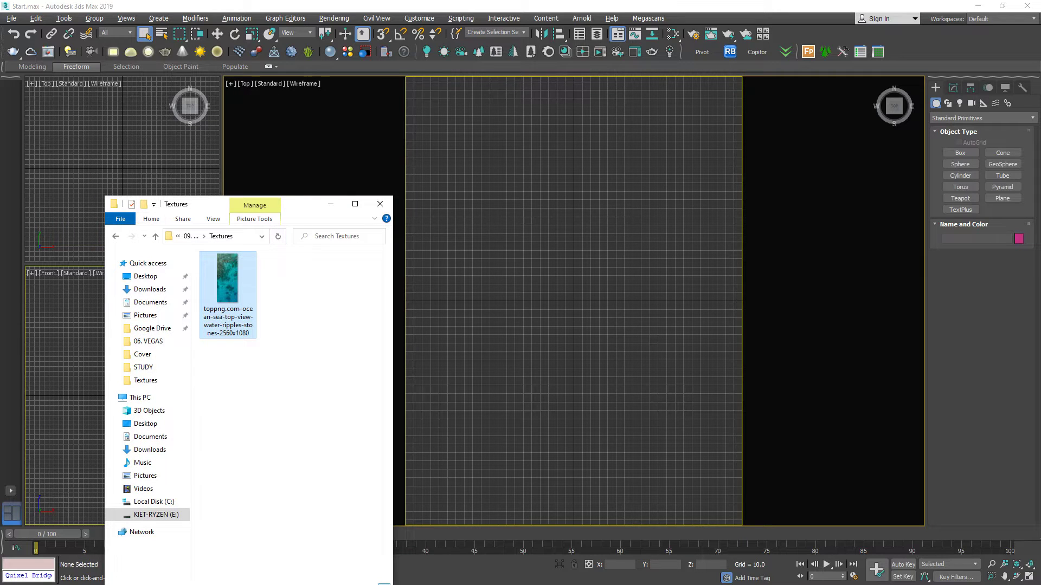
{"action": "left_click_drag", "start_coordinate": [203, 205], "coordinate": [221, 135]}
{"action": "key", "text": "alt+Left"}
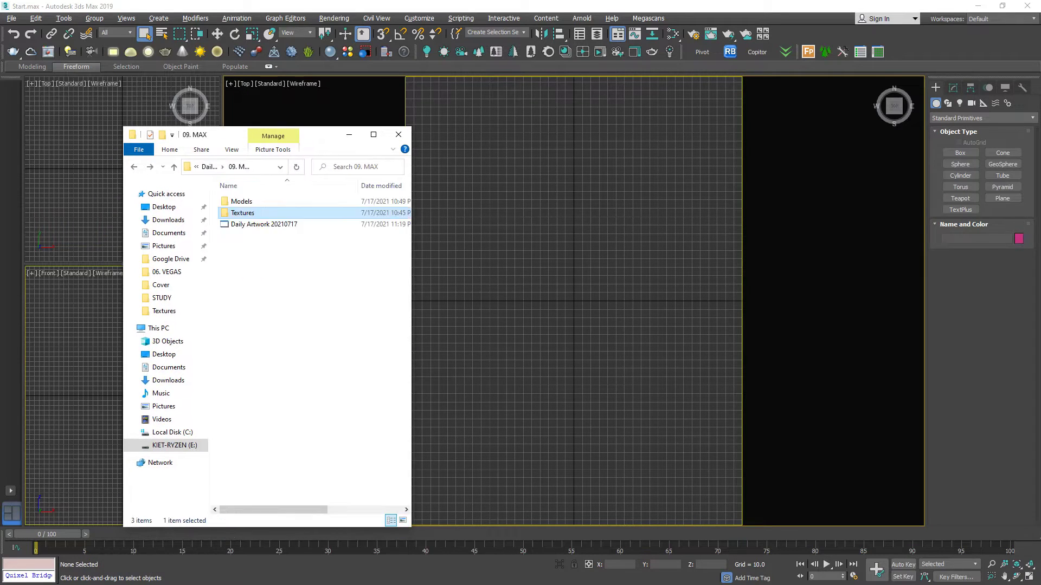
{"action": "double_click", "coordinate": [244, 201]}
{"action": "key", "text": "Return"}
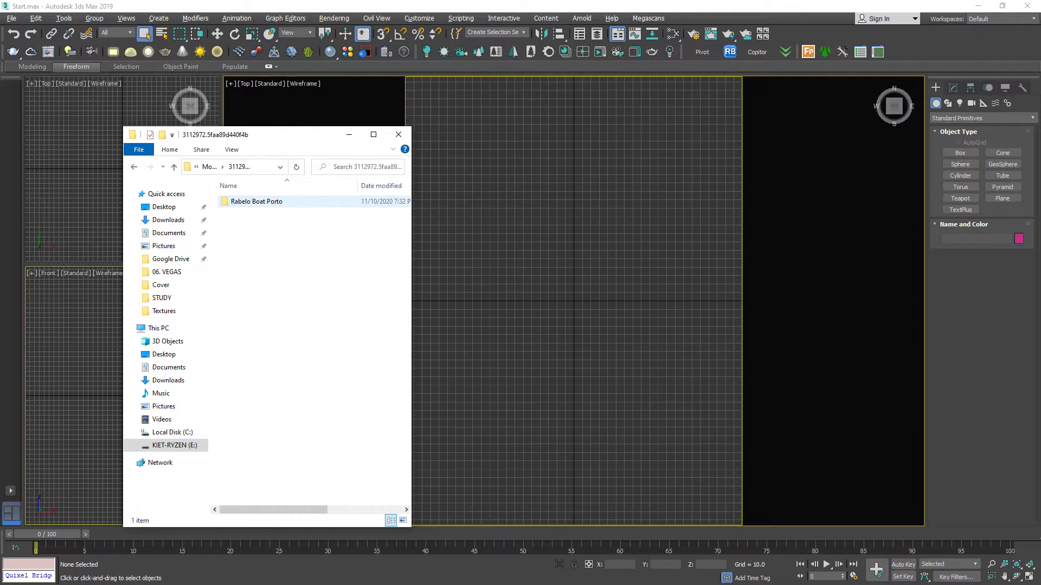
{"action": "key", "text": "Return"}
Merge the Rabelo Boat Porto_2014 file into the Start.max scene, place the boat in the Top view and deselect it.
{"action": "left_click_drag", "start_coordinate": [265, 236], "coordinate": [540, 242]}
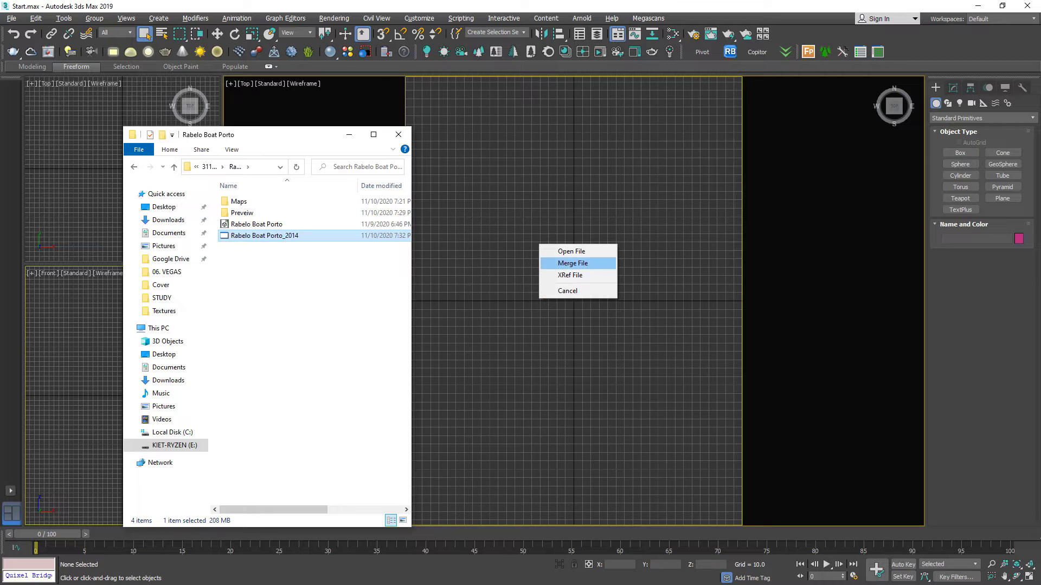
{"action": "left_click", "coordinate": [576, 269]}
{"action": "left_click", "coordinate": [585, 386]}
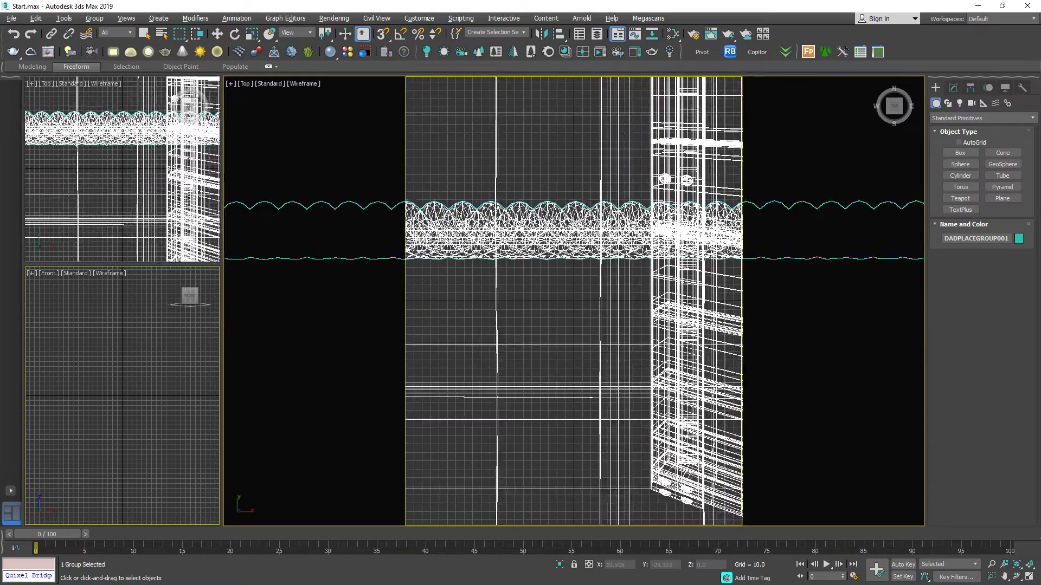
{"action": "left_click", "coordinate": [586, 300]}
{"action": "scroll", "coordinate": [586, 299], "scroll_direction": "down", "scroll_amount": 20}
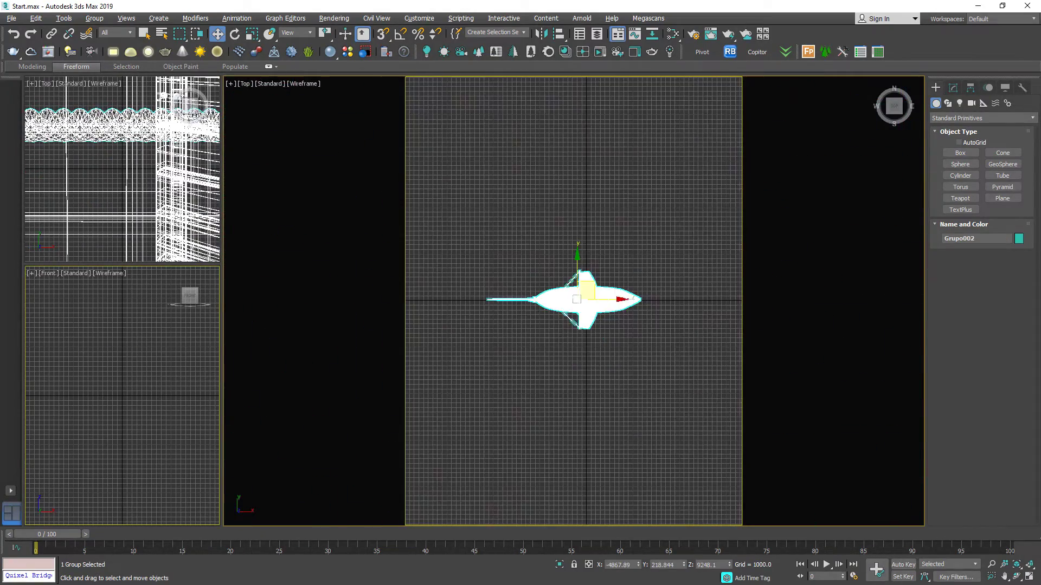
{"action": "scroll", "coordinate": [587, 301], "scroll_direction": "down", "scroll_amount": 3}
{"action": "scroll", "coordinate": [586, 300], "scroll_direction": "up", "scroll_amount": 4}
{"action": "scroll", "coordinate": [587, 300], "scroll_direction": "down", "scroll_amount": 8}
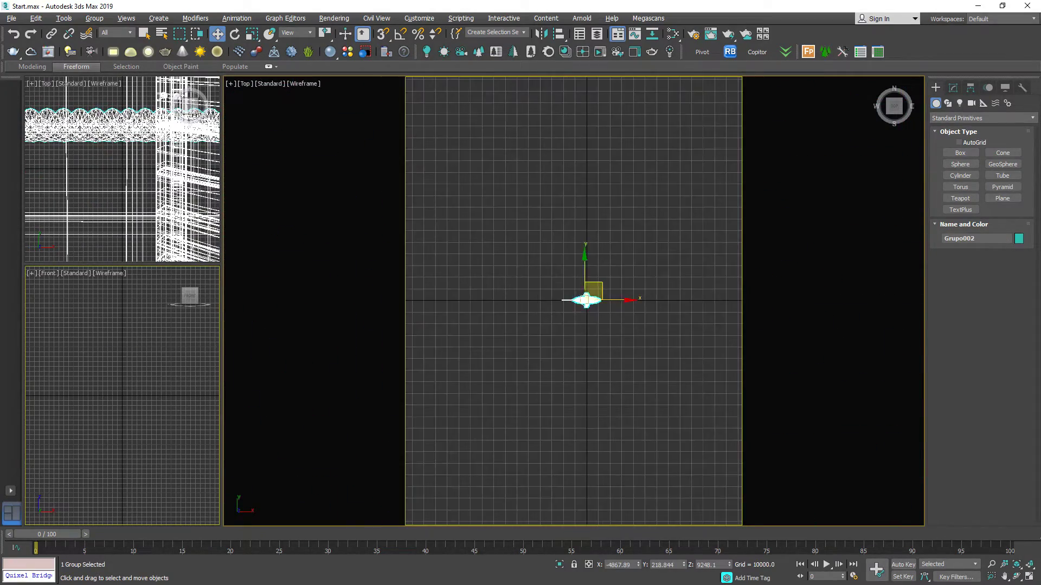
{"action": "left_click", "coordinate": [603, 300]}
{"action": "scroll", "coordinate": [595, 302], "scroll_direction": "up", "scroll_amount": 3}
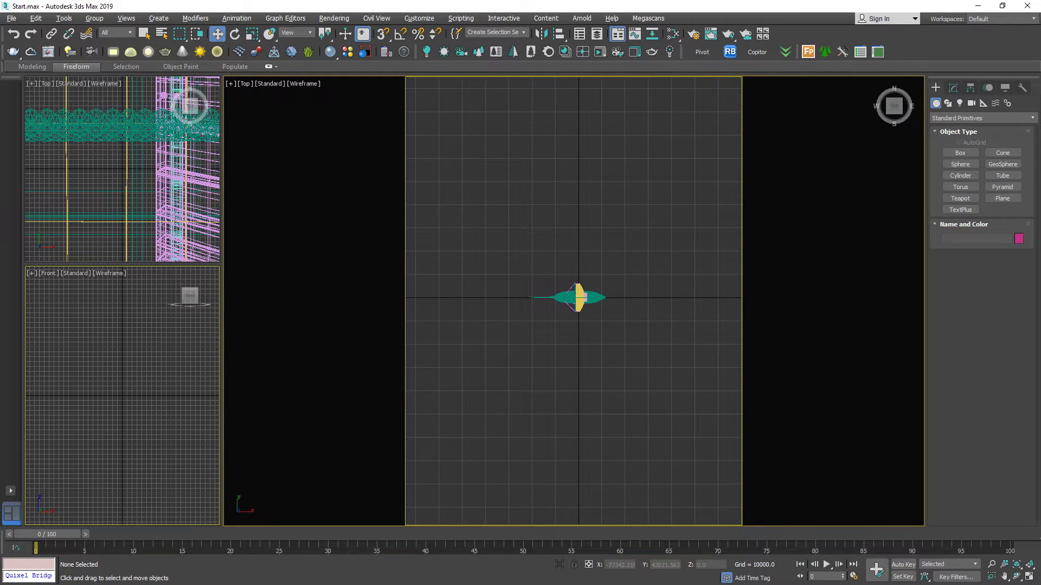
Open the project's Textures folder in File Explorer and check the pixel dimensions of the ocean top-view image.
{"action": "key", "text": "alt+Tab"}
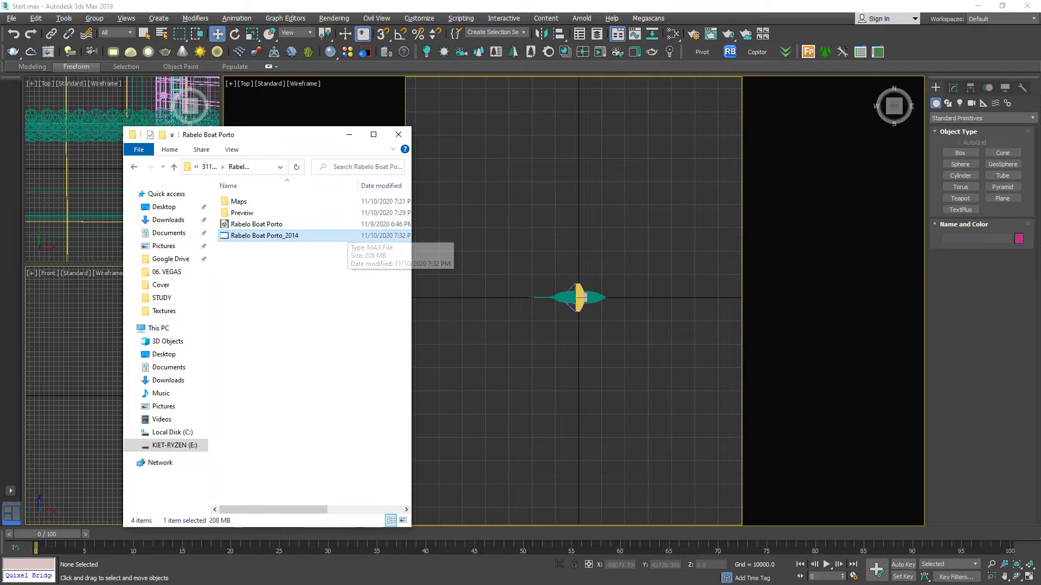
{"action": "key", "text": "BackSpace"}
{"action": "key", "text": "BackSpace"}
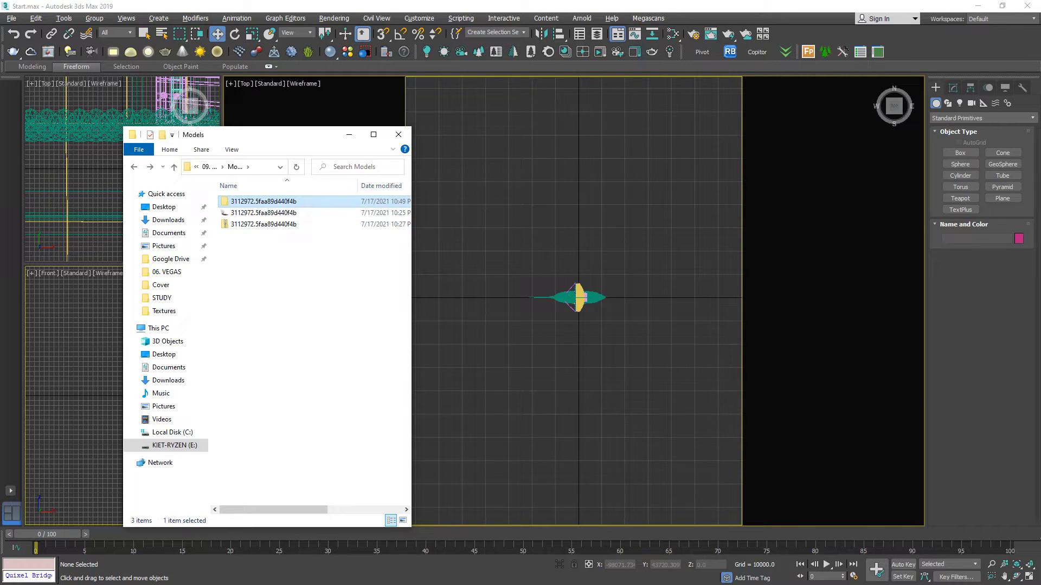
{"action": "key", "text": "BackSpace"}
{"action": "key", "text": "Down"}
{"action": "key", "text": "Return"}
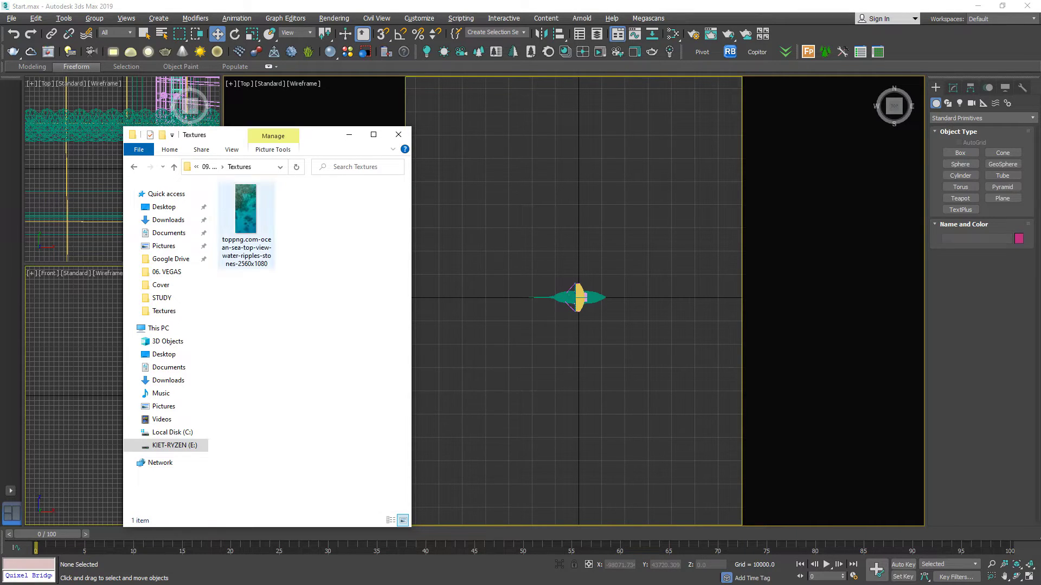
{"action": "key", "text": "Down"}
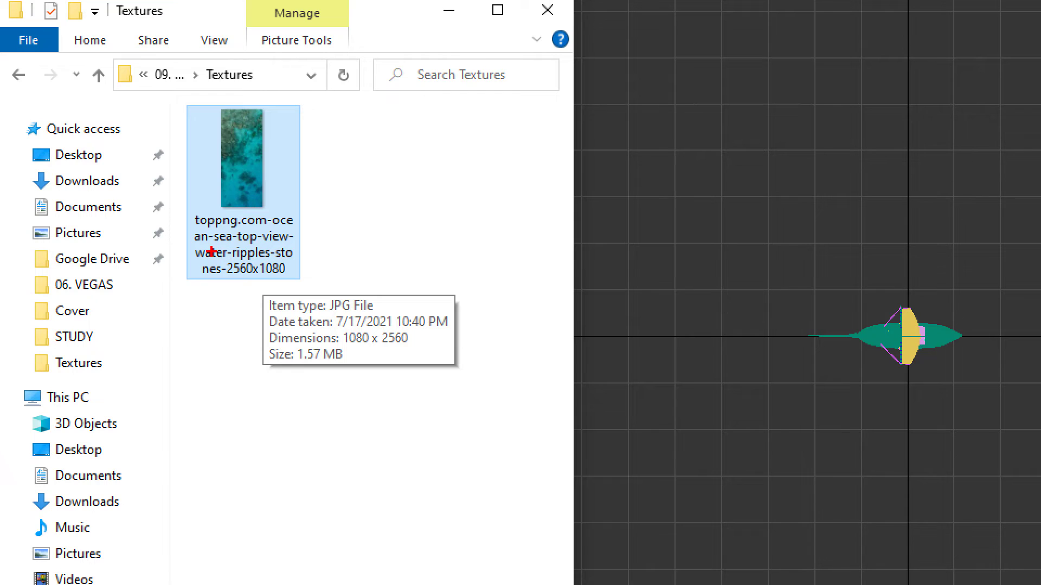
{"action": "mouse_move", "coordinate": [217, 252]}
{"action": "left_mouse_down"}
{"action": "mouse_move", "coordinate": [331, 299]}
{"action": "mouse_move", "coordinate": [256, 304]}
{"action": "mouse_move", "coordinate": [240, 254]}
{"action": "mouse_move", "coordinate": [228, 257]}
{"action": "mouse_move", "coordinate": [312, 254]}
{"action": "mouse_move", "coordinate": [244, 293]}
{"action": "mouse_move", "coordinate": [241, 264]}
{"action": "left_mouse_up"}
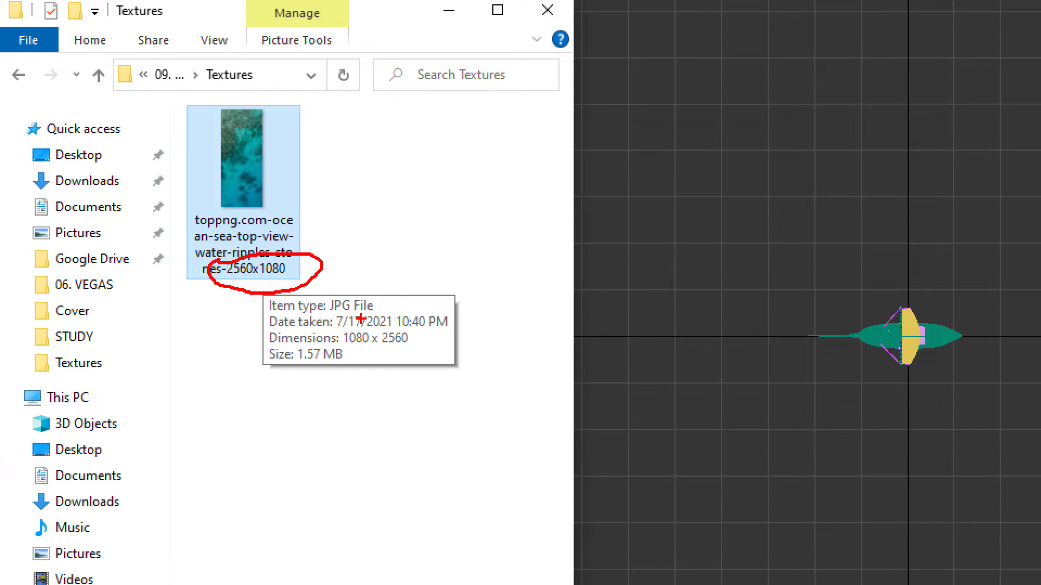
{"action": "key", "text": "Escape"}
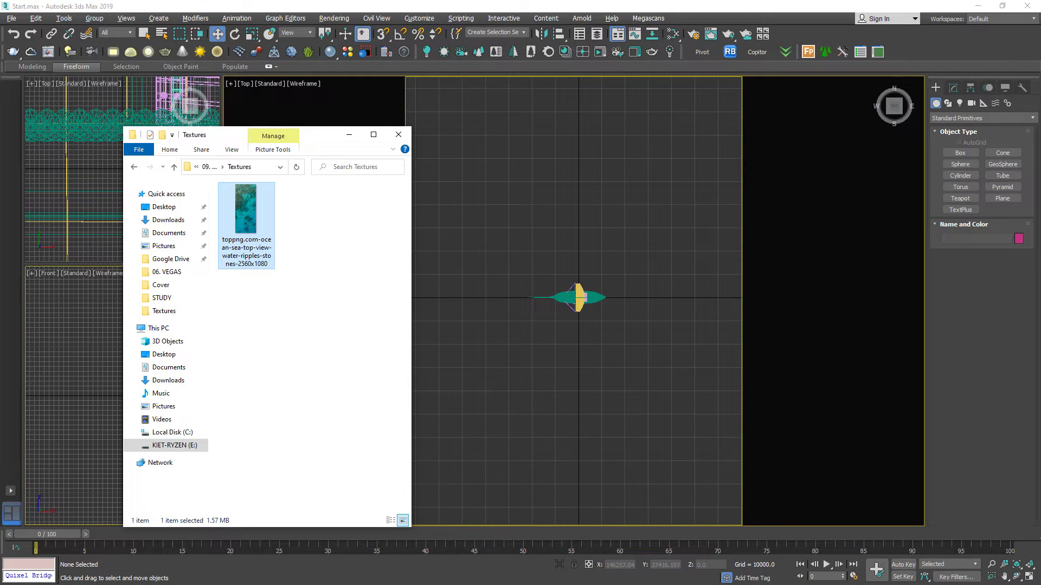
Draw a plane about 132995 long and 66148 wide around the boat in the Top view, with 1 width segment.
{"action": "left_click", "coordinate": [1003, 198]}
{"action": "left_click_drag", "start_coordinate": [491, 144], "coordinate": [646, 454]}
{"action": "right_click", "coordinate": [1015, 339]}
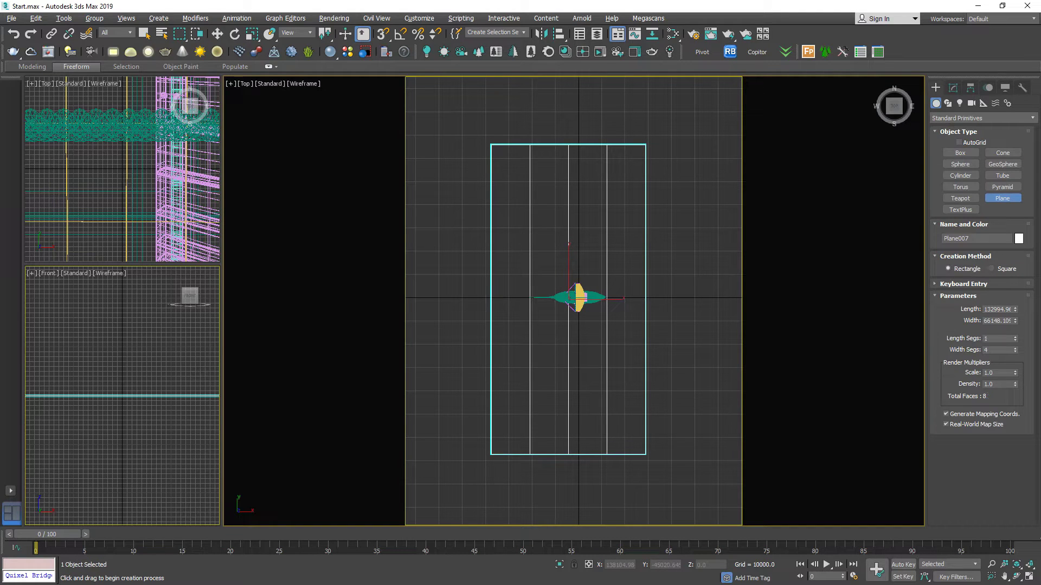
{"action": "right_click", "coordinate": [1015, 350]}
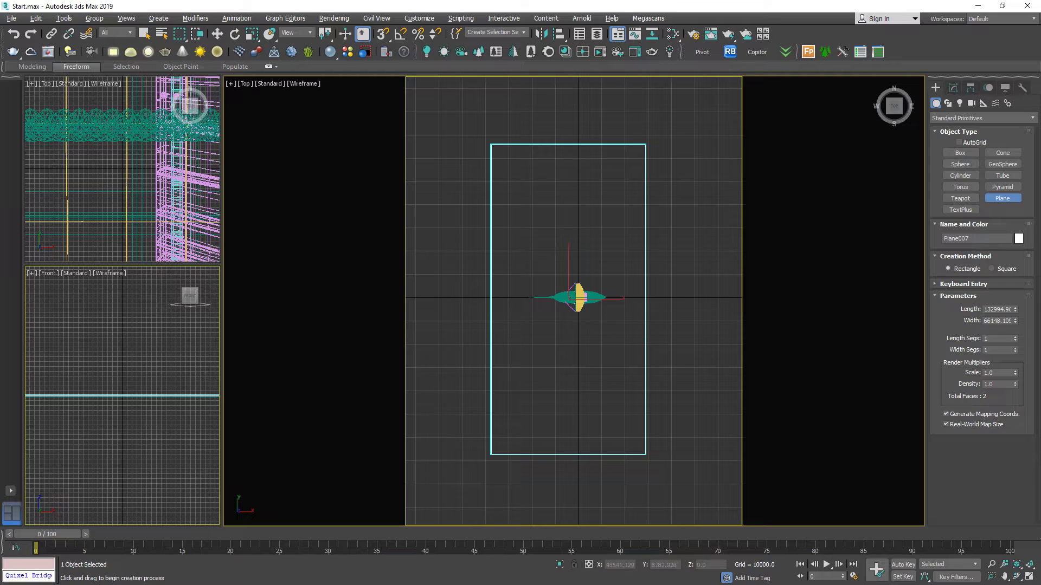
Set the plane's length to 2560 and width to 1080 to match the ocean image's proportions.
{"action": "key", "text": "alt+Tab"}
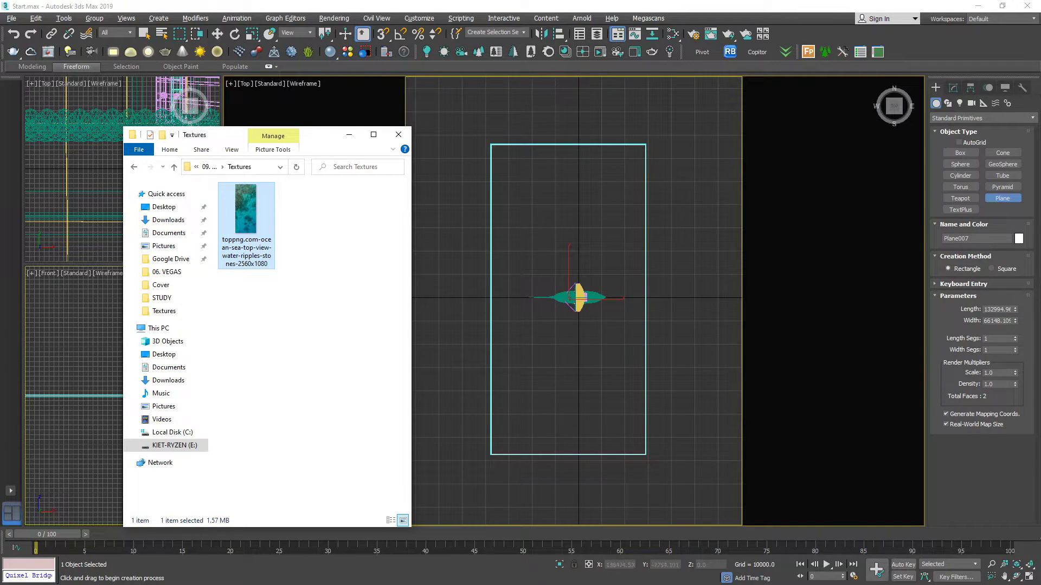
{"action": "key", "text": "alt+Tab"}
{"action": "type", "text": "25"}
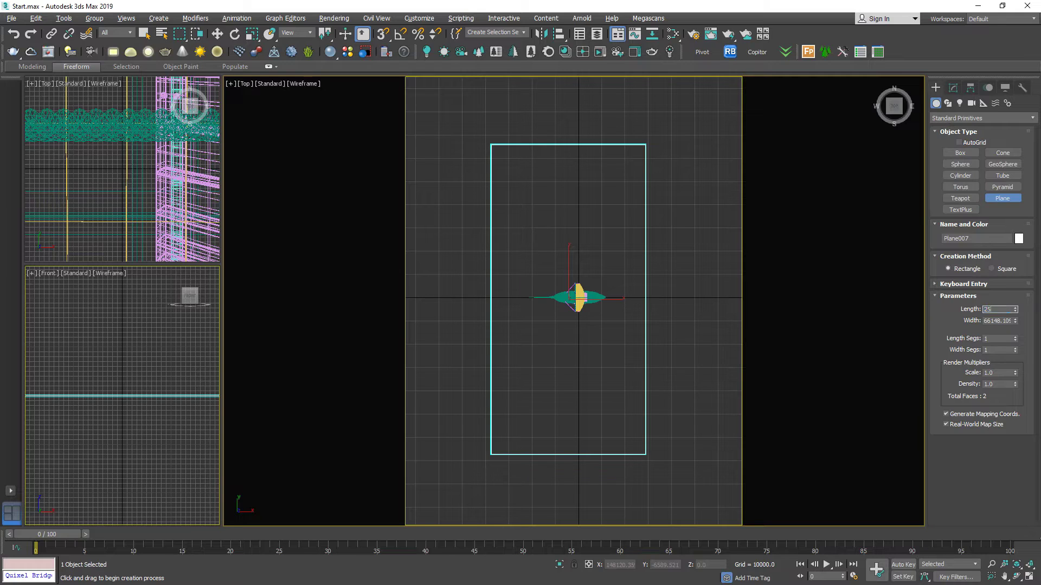
{"action": "type", "text": "60"}
{"action": "key", "text": "Return"}
{"action": "key", "text": "alt+Tab"}
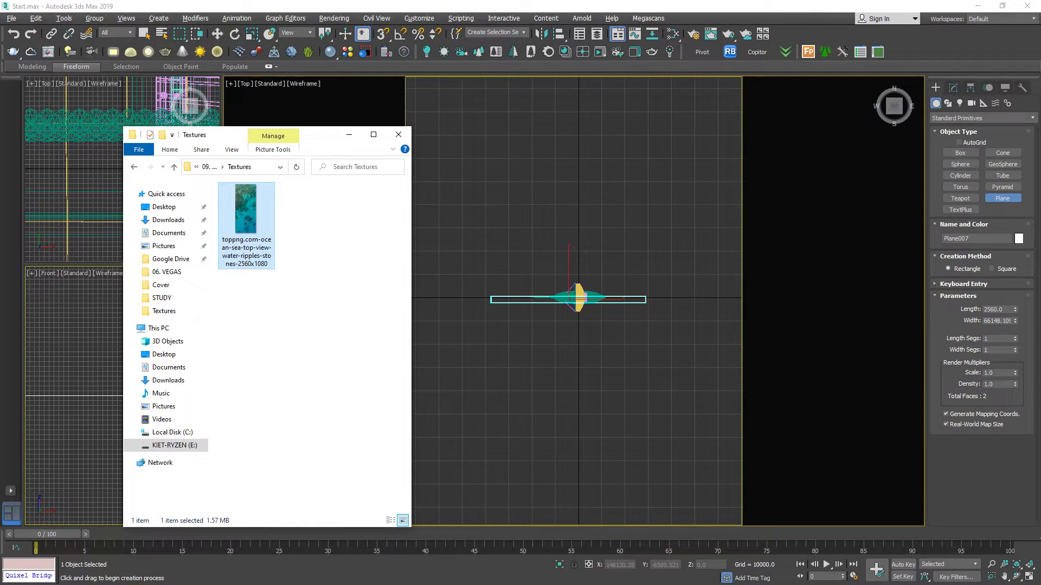
{"action": "key", "text": "alt+Tab"}
{"action": "key", "text": "Tab"}
{"action": "type", "text": "108"}
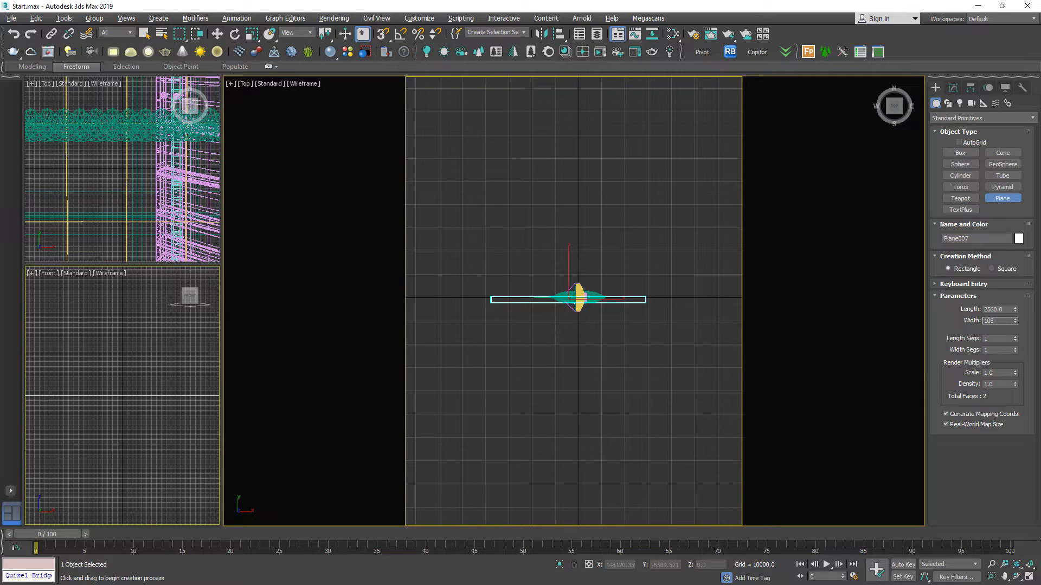
{"action": "type", "text": "0"}
{"action": "key", "text": "Return"}
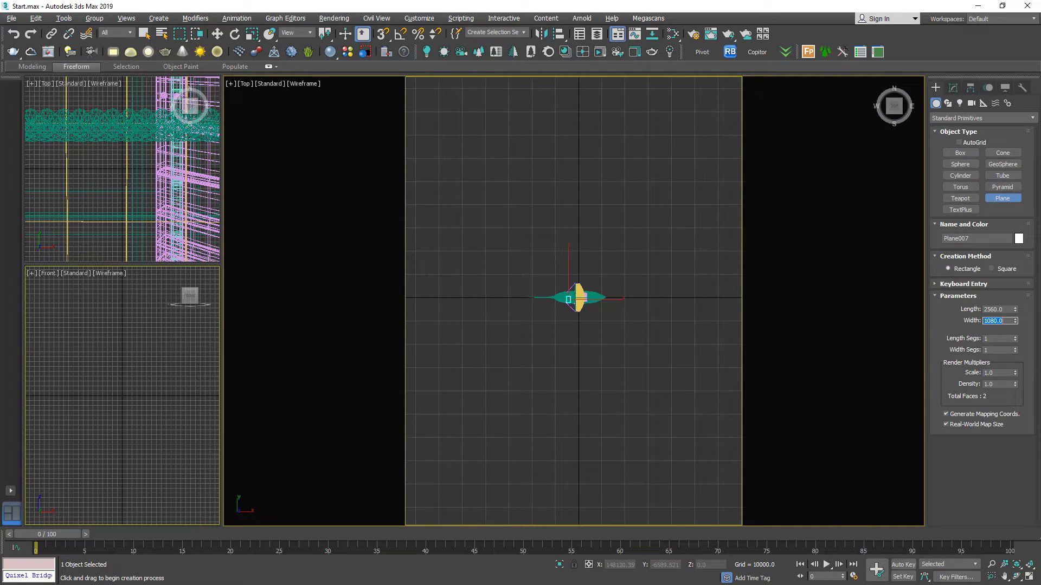
Set the plane's length to 256000 and its width to 108000.
{"action": "key", "text": "shift+Tab"}
{"action": "type", "text": "2550.0"}
{"action": "key", "text": "Tab"}
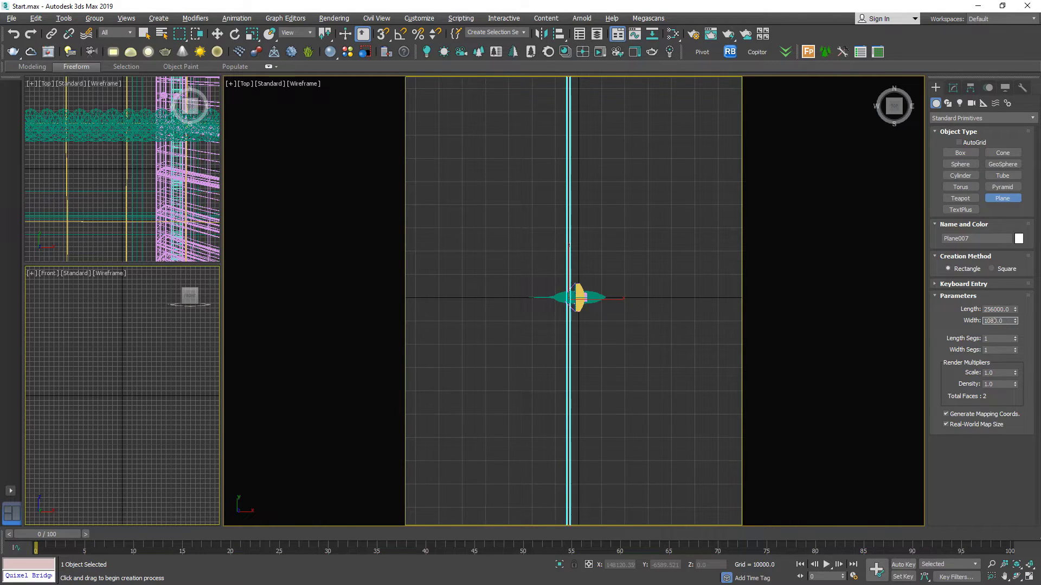
{"action": "type", "text": "108000"}
{"action": "key", "text": "Return"}
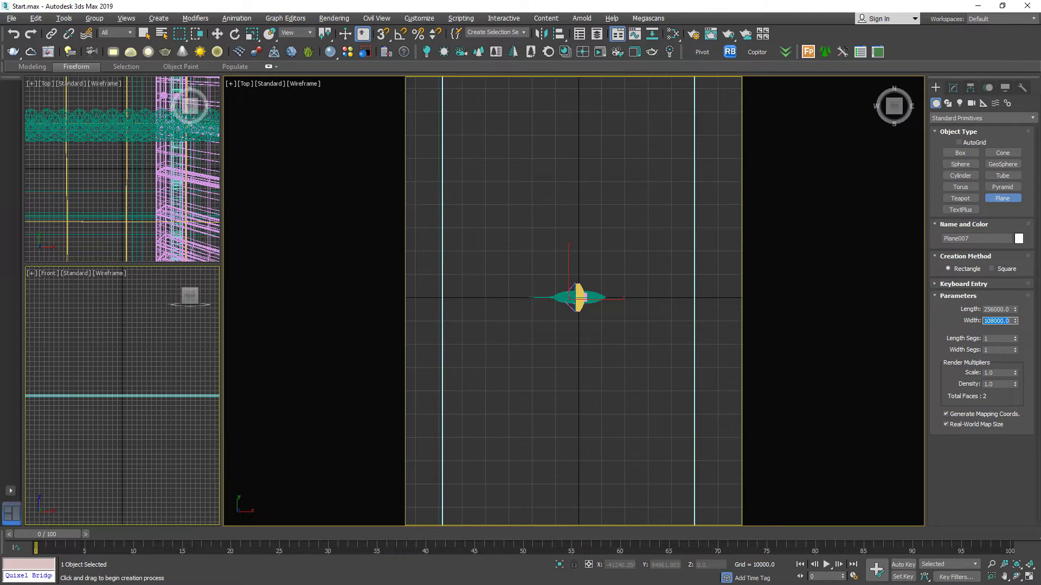
Center the plane at the world origin by setting its absolute X and Y position to 0.
{"action": "right_click", "coordinate": [217, 33]}
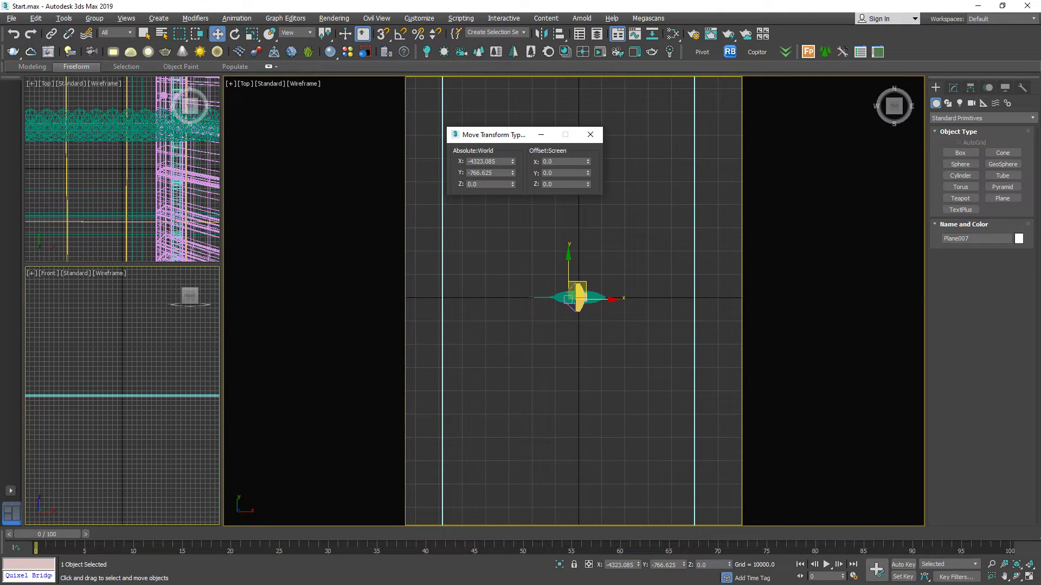
{"action": "right_click", "coordinate": [512, 162]}
{"action": "right_click", "coordinate": [512, 173]}
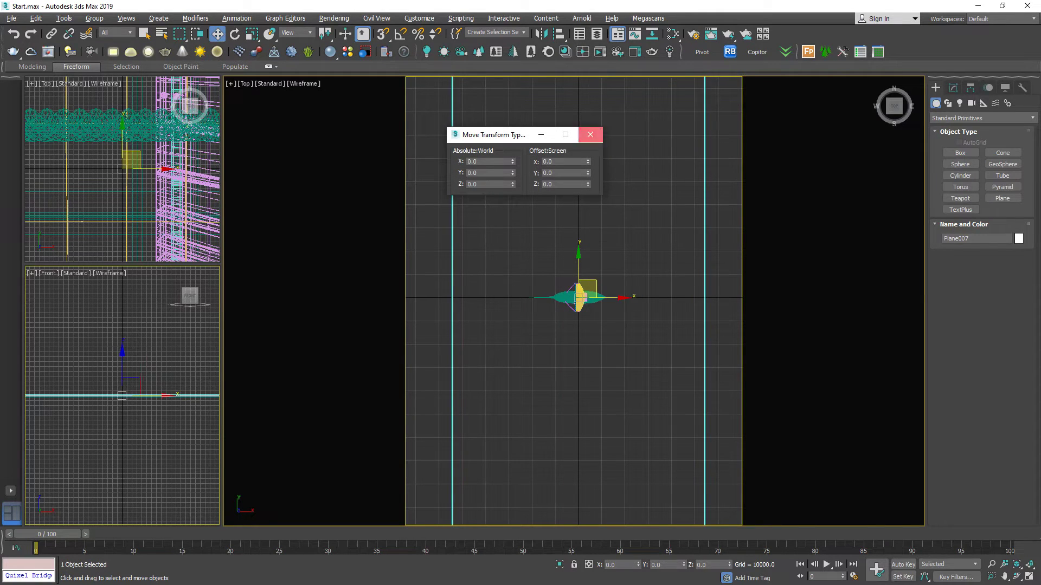
{"action": "left_click", "coordinate": [590, 134]}
Switch the large Top view to Default Shading and apply the ocean image from the Textures folder to the plane.
{"action": "left_click", "coordinate": [305, 83]}
{"action": "left_click", "coordinate": [347, 92]}
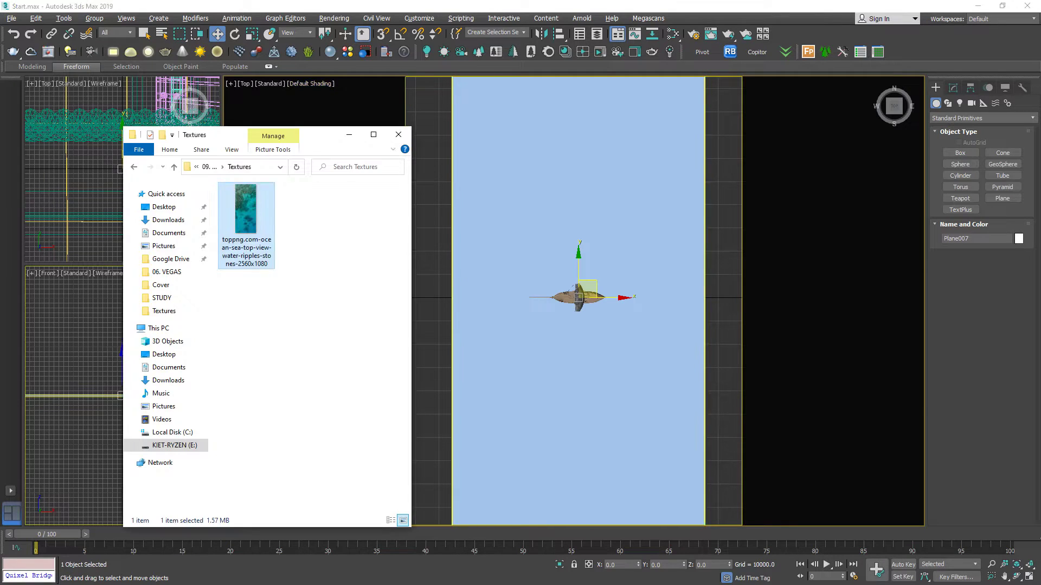
{"action": "left_click_drag", "start_coordinate": [246, 211], "coordinate": [540, 213]}
{"action": "key", "text": "Return"}
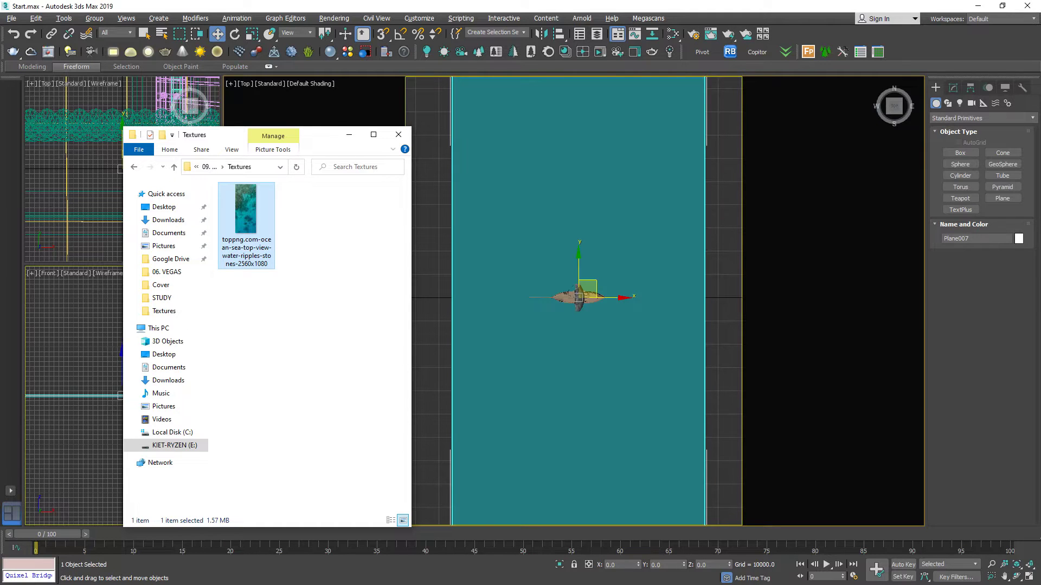
{"action": "left_click", "coordinate": [398, 135]}
{"action": "left_click", "coordinate": [399, 135]}
Add a UVW Map modifier to the ocean plane and turn off Real-World Map Size.
{"action": "scroll", "coordinate": [538, 279], "scroll_direction": "down", "scroll_amount": 6}
{"action": "left_click", "coordinate": [546, 247]}
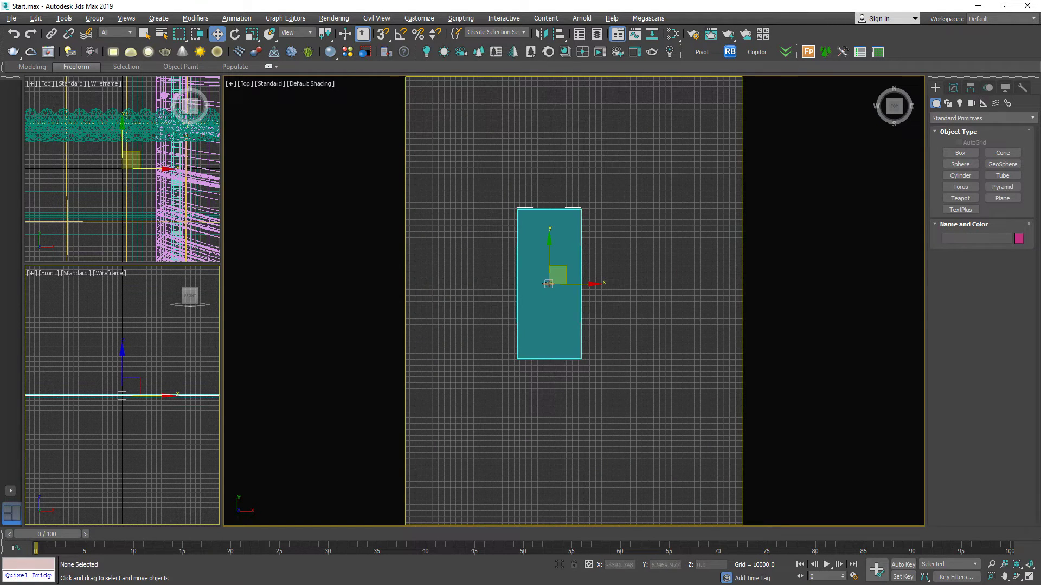
{"action": "left_click", "coordinate": [953, 88]}
{"action": "left_click", "coordinate": [980, 121]}
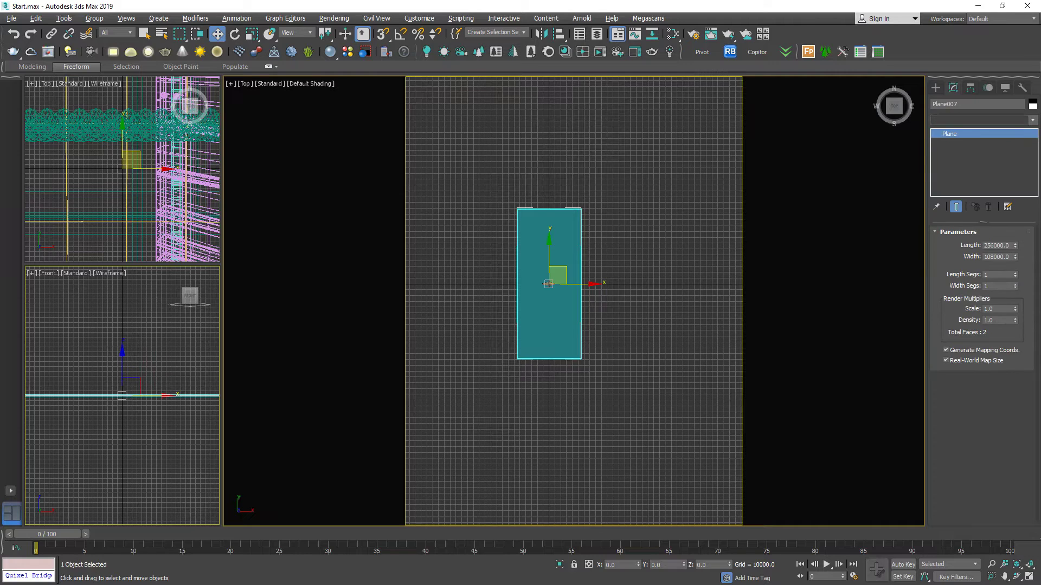
{"action": "type", "text": "uv"}
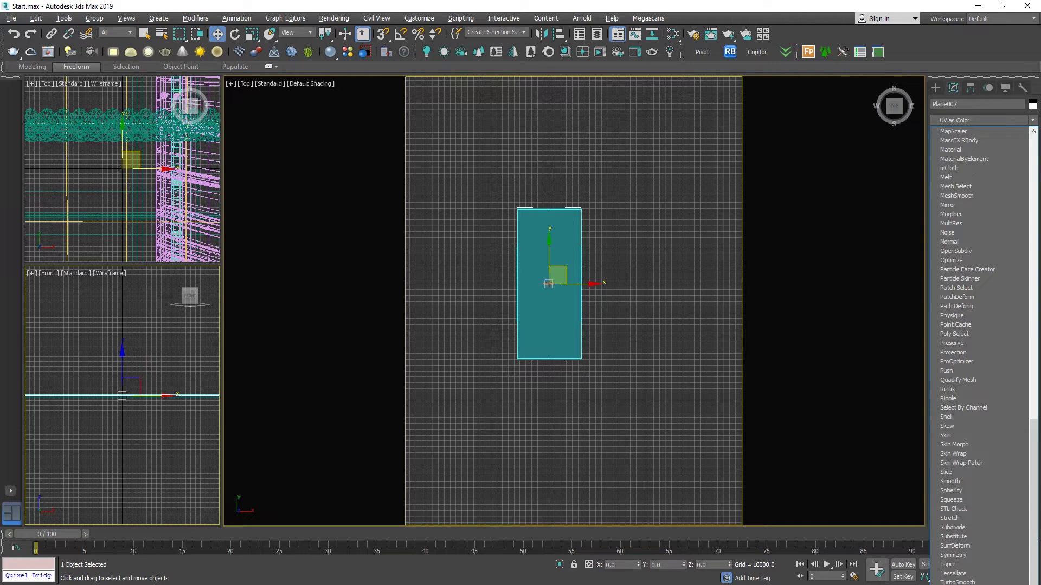
{"action": "type", "text": "w"}
{"action": "key", "text": "Return"}
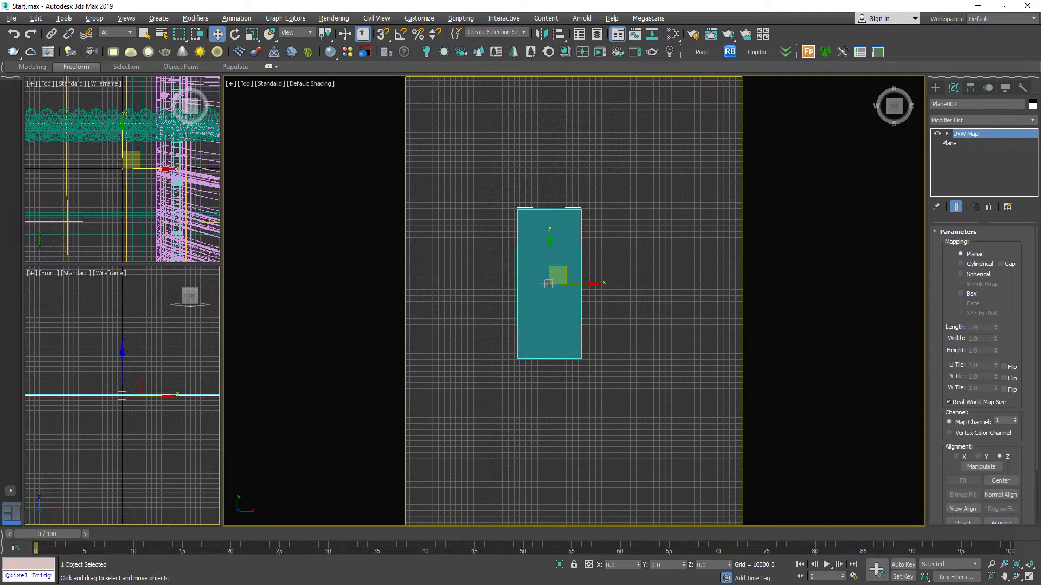
{"action": "left_click", "coordinate": [949, 402]}
{"action": "scroll", "coordinate": [572, 254], "scroll_direction": "up", "scroll_amount": 3}
{"action": "scroll", "coordinate": [490, 336], "scroll_direction": "up", "scroll_amount": 1}
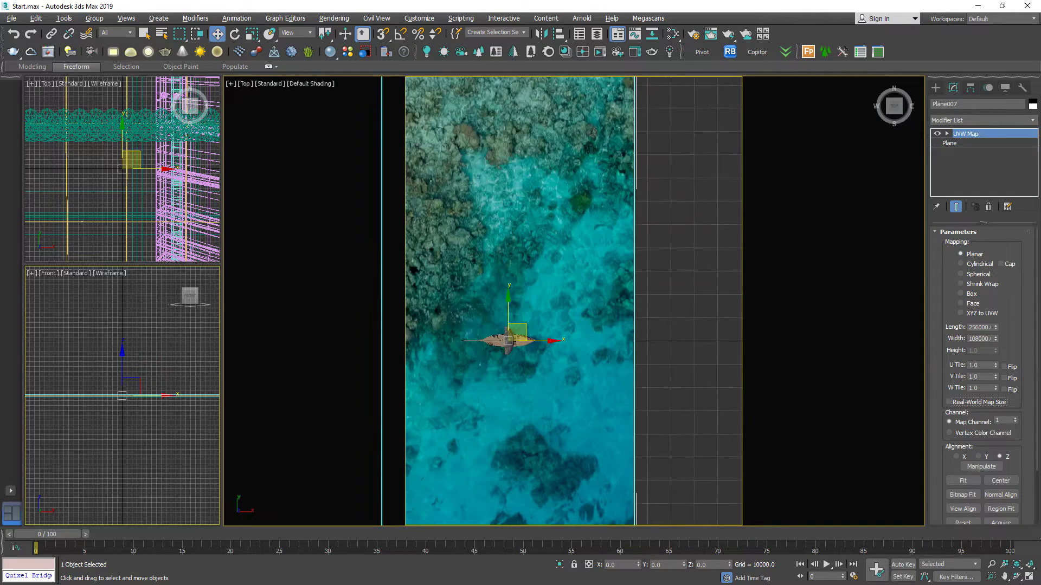
{"action": "scroll", "coordinate": [567, 300], "scroll_direction": "up", "scroll_amount": 3}
{"action": "middle_click_drag", "start_coordinate": [498, 332], "coordinate": [629, 220]}
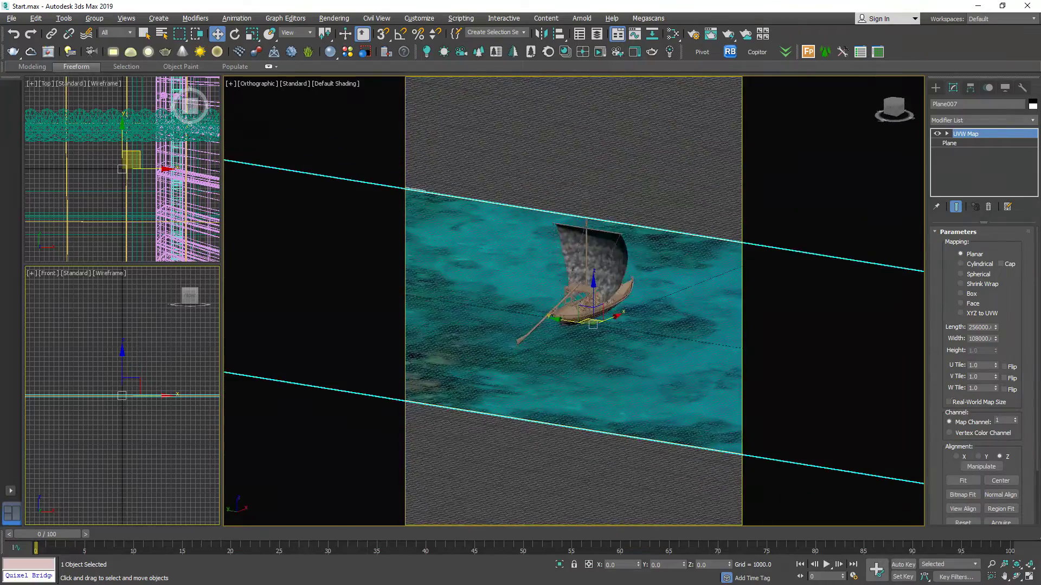
Select the boat group above the textured ocean plane.
{"action": "middle_click_drag", "start_coordinate": [557, 247], "coordinate": [640, 240], "text": "alt"}
{"action": "scroll", "coordinate": [539, 406], "scroll_direction": "down", "scroll_amount": 3}
{"action": "scroll", "coordinate": [639, 241], "scroll_direction": "up", "scroll_amount": 4}
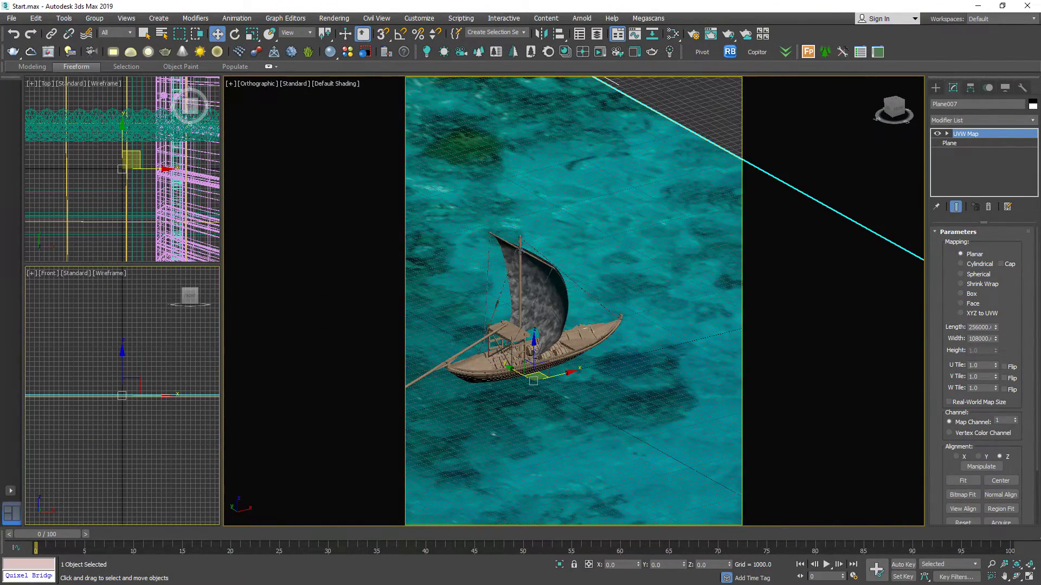
{"action": "left_click", "coordinate": [554, 320]}
{"action": "scroll", "coordinate": [553, 321], "scroll_direction": "down", "scroll_amount": 3}
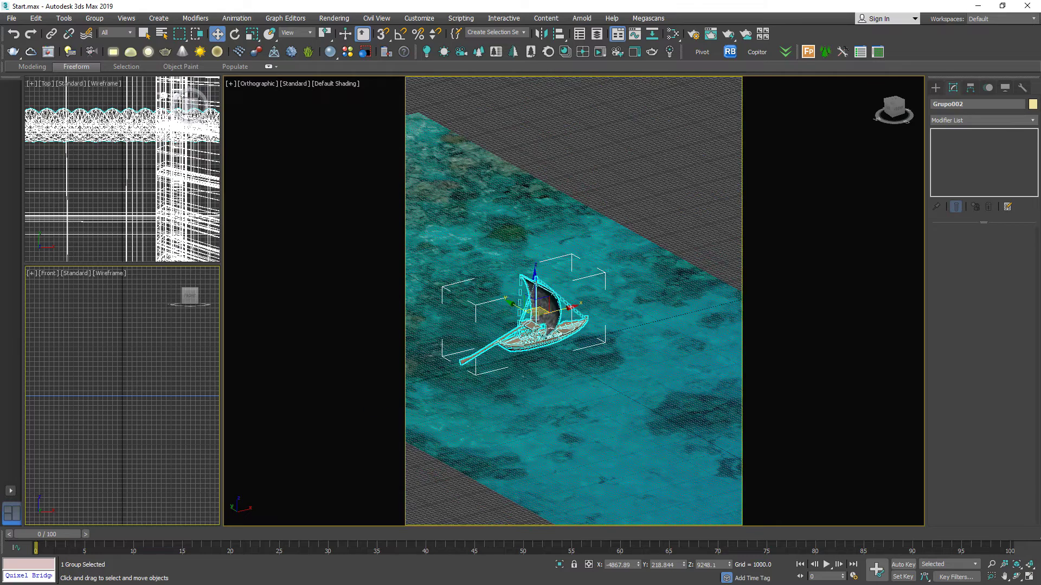
{"action": "scroll", "coordinate": [574, 301], "scroll_direction": "up", "scroll_amount": 3}
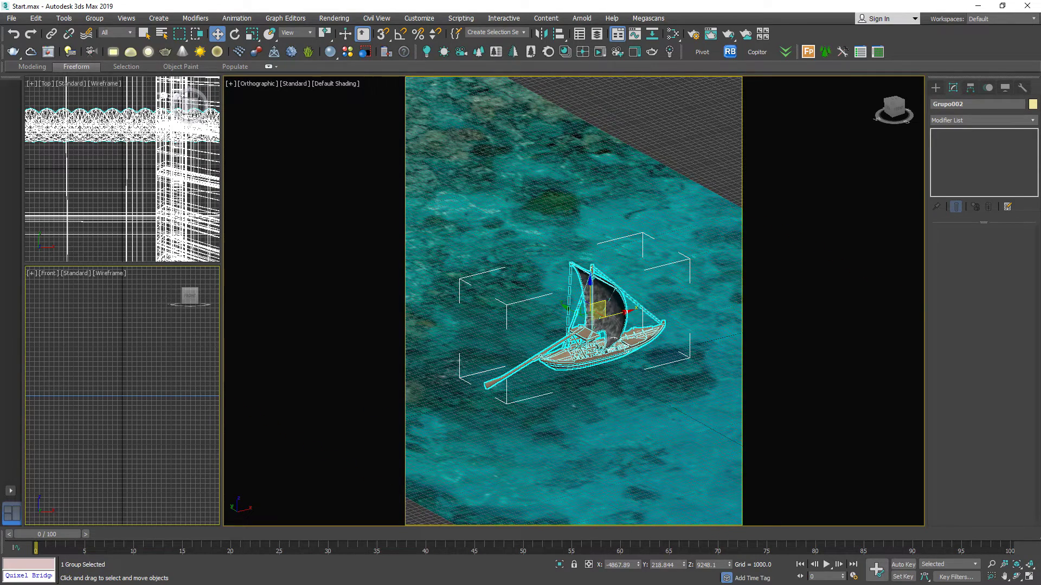
Check the boat's placement and angle in the reference photo 01.jpg and return to the 3ds Max scene.
{"action": "key", "text": "alt+Tab"}
{"action": "key", "text": "alt+Tab"}
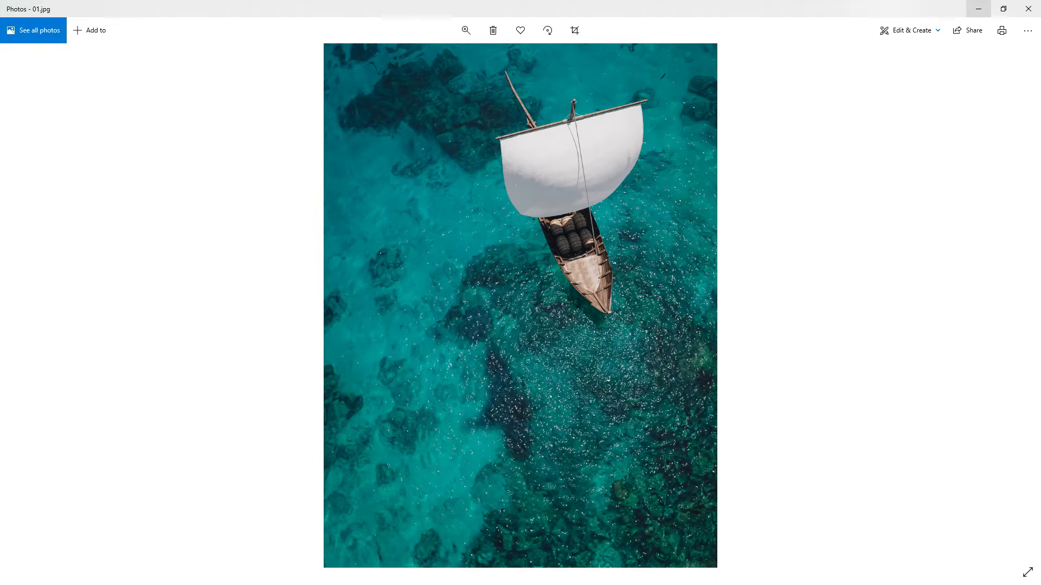
{"action": "left_click", "coordinate": [979, 9]}
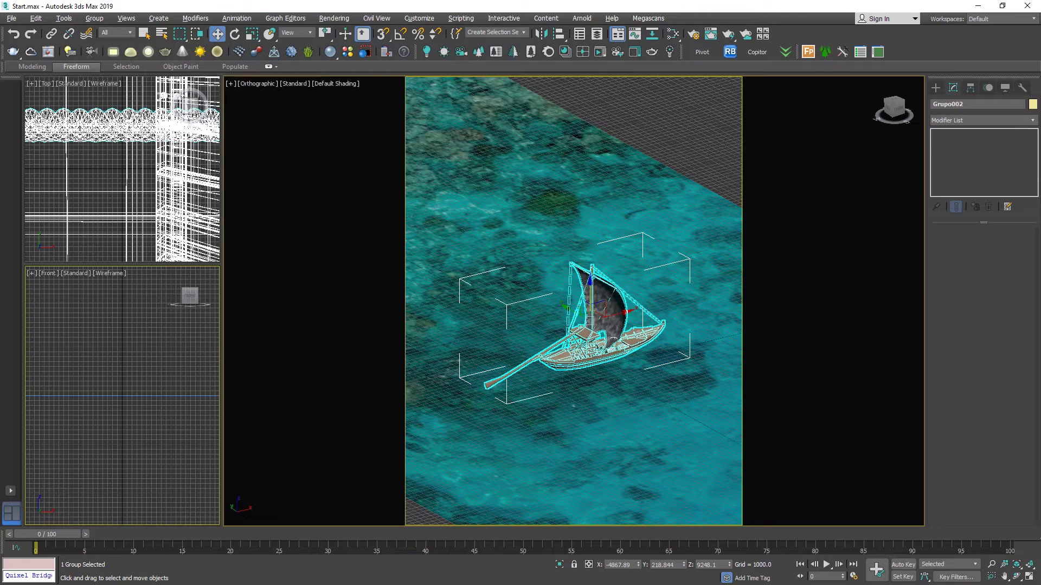
Raise the boat above the ocean plane by setting its absolute world Z position to 20000.
{"action": "left_click_drag", "start_coordinate": [590, 296], "coordinate": [590, 203]}
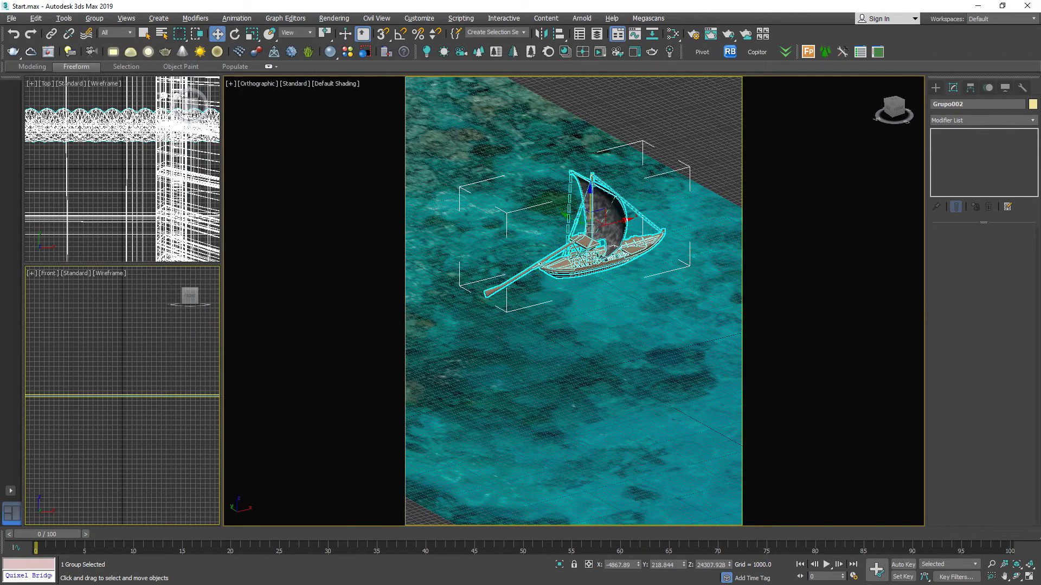
{"action": "right_click", "coordinate": [218, 34]}
{"action": "double_click", "coordinate": [482, 184]}
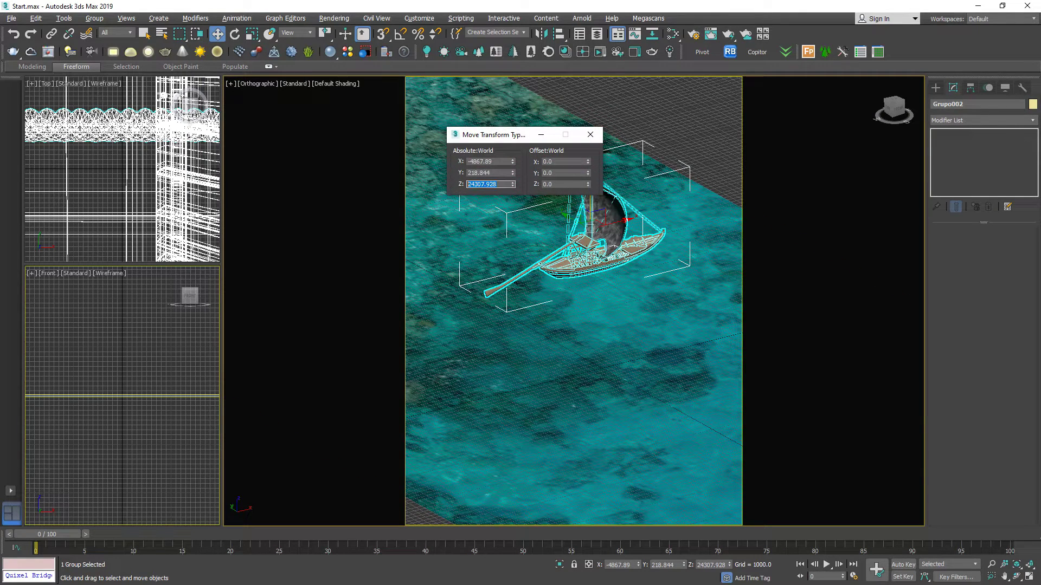
{"action": "type", "text": "000"}
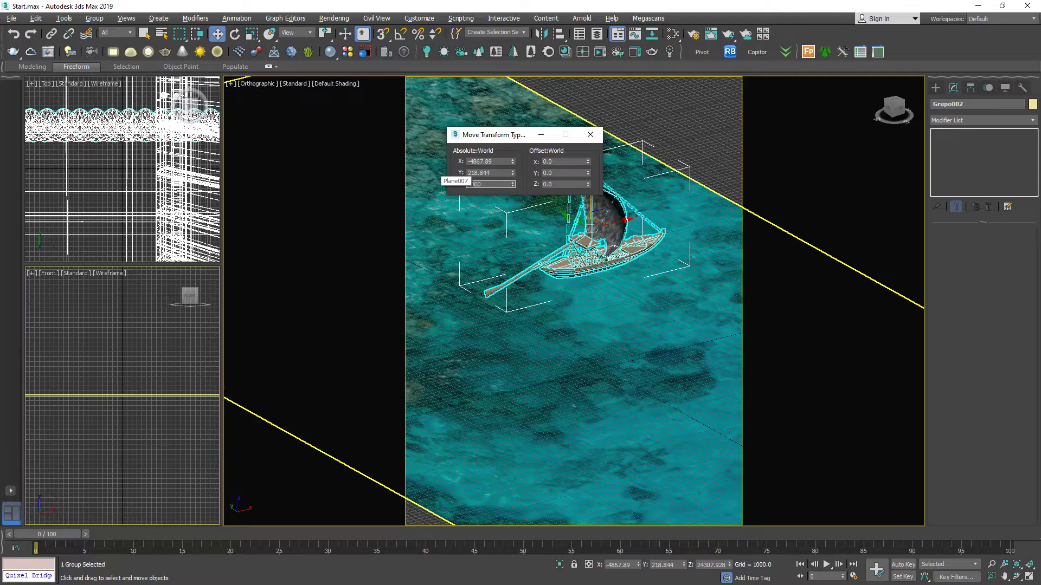
{"action": "type", "text": "20000"}
{"action": "key", "text": "Return"}
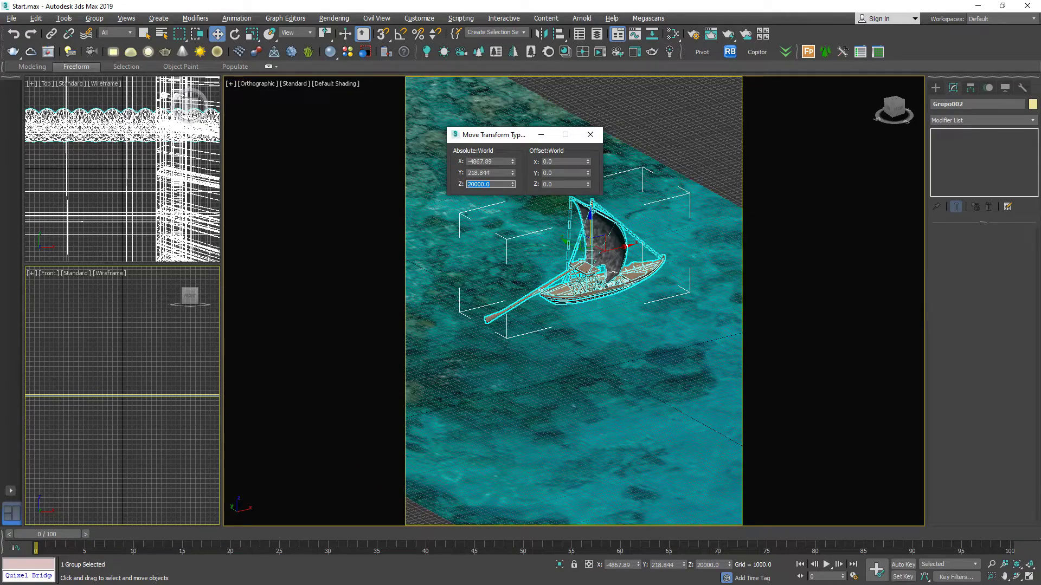
{"action": "left_click", "coordinate": [590, 135]}
Inspect the boat's height above the ocean plane from the side and its absolute position values.
{"action": "middle_click_drag", "start_coordinate": [591, 303], "coordinate": [592, 237], "text": "alt"}
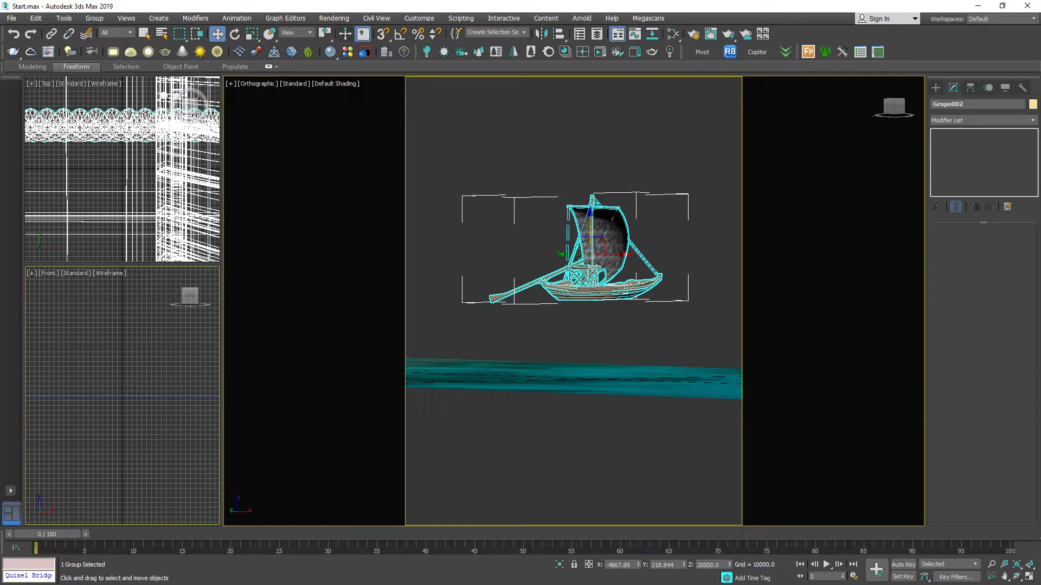
{"action": "middle_click_drag", "start_coordinate": [591, 238], "coordinate": [571, 287], "text": "alt"}
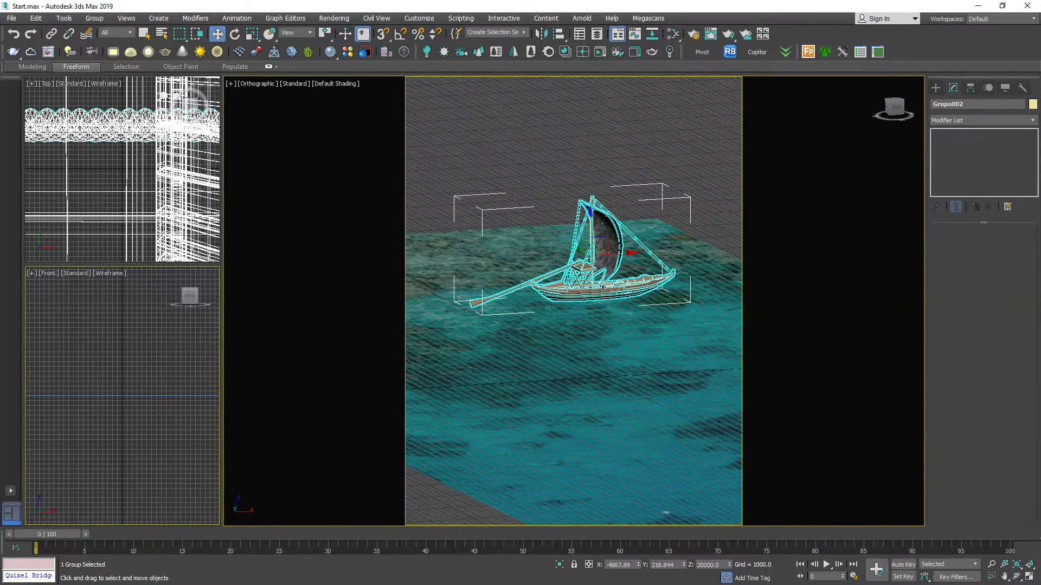
{"action": "right_click", "coordinate": [217, 34]}
{"action": "double_click", "coordinate": [480, 184]}
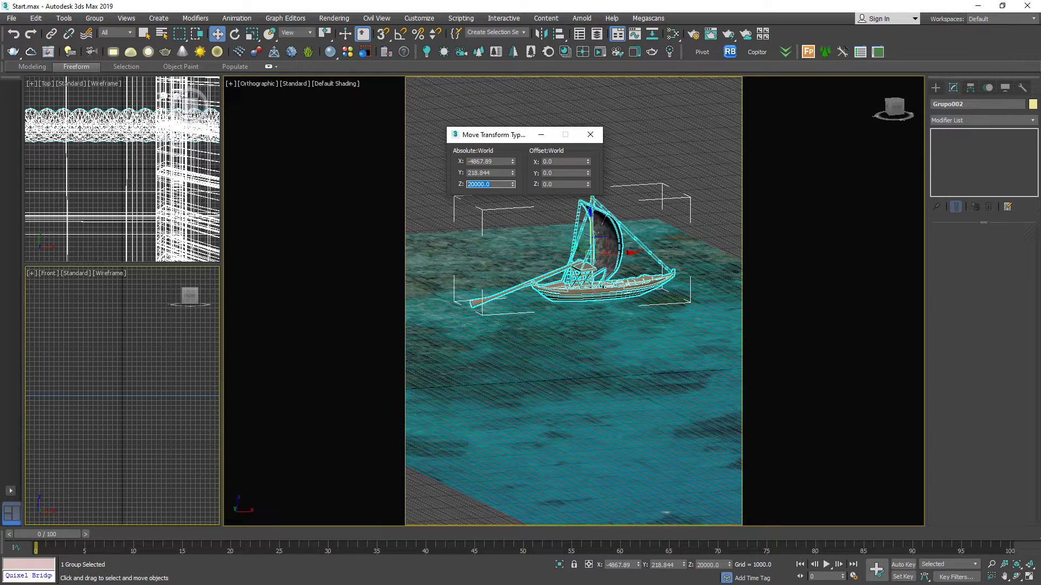
{"action": "left_click", "coordinate": [590, 134]}
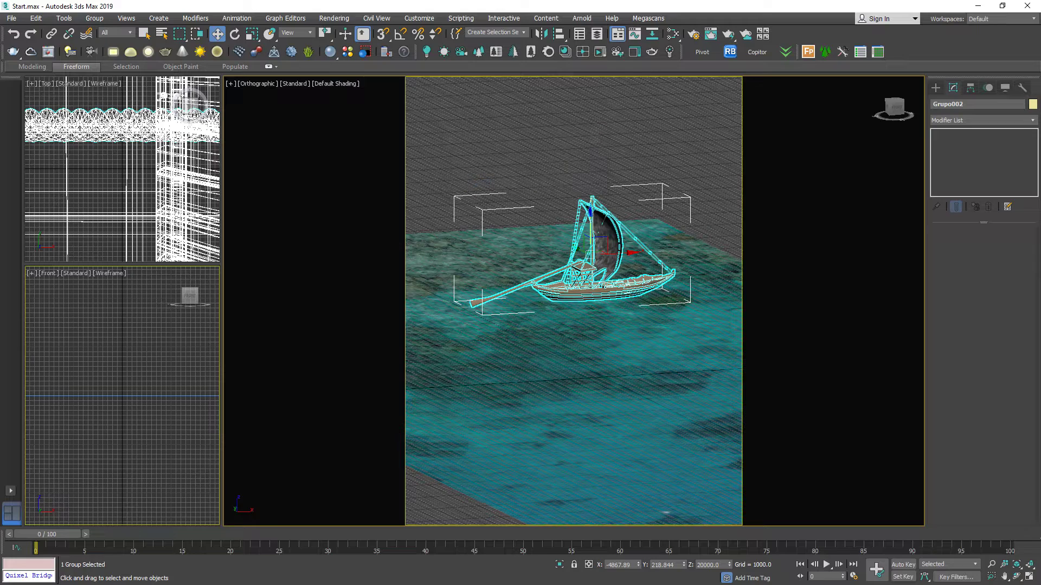
Switch the large view to Perspective and orbit around the boat to look down at it over the ocean.
{"action": "mouse_move", "coordinate": [699, 177]}
{"action": "middle_mouse_down", "text": "alt"}
{"action": "mouse_move", "coordinate": [680, 210]}
{"action": "mouse_move", "coordinate": [659, 186]}
{"action": "mouse_move", "coordinate": [679, 172]}
{"action": "mouse_move", "coordinate": [688, 190]}
{"action": "middle_mouse_up", "text": "alt"}
{"action": "scroll", "coordinate": [677, 208], "scroll_direction": "down", "scroll_amount": 5}
{"action": "scroll", "coordinate": [649, 187], "scroll_direction": "up", "scroll_amount": 4}
{"action": "key", "text": "p"}
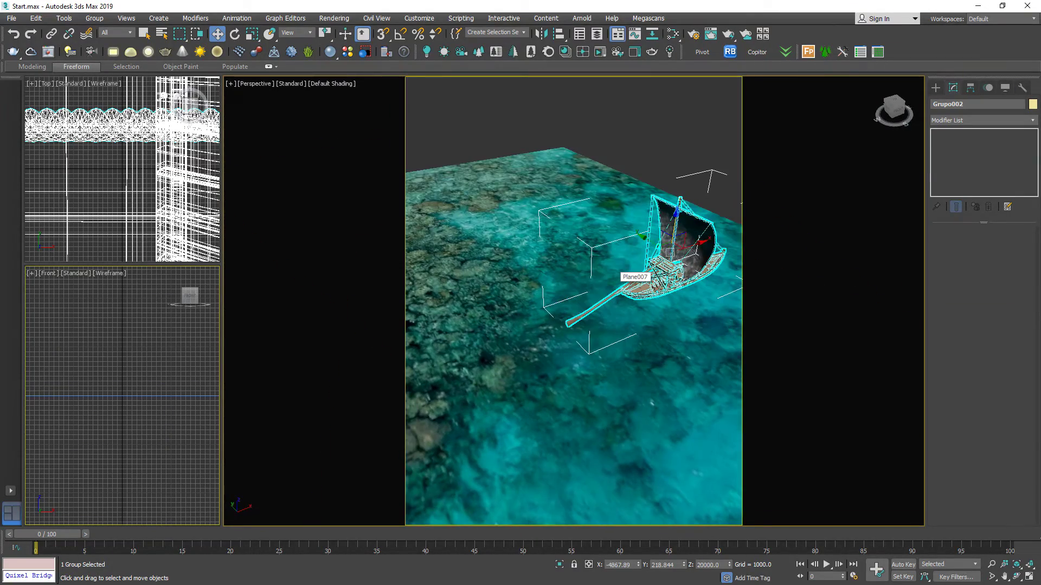
{"action": "middle_click_drag", "start_coordinate": [620, 262], "coordinate": [678, 151], "text": "alt"}
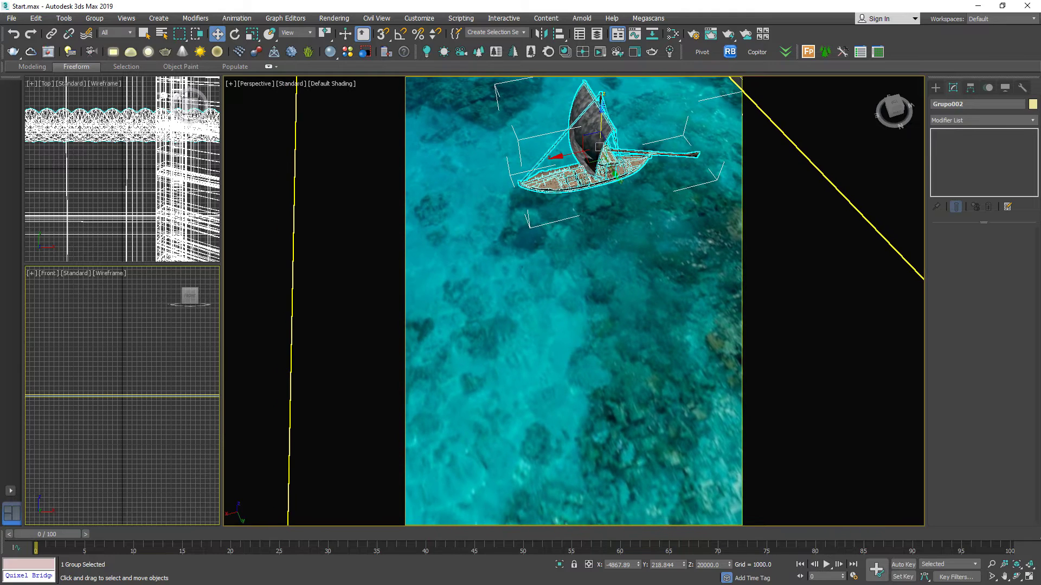
Frame the boat in the upper part of the image and create a Corona Camera from the perspective view.
{"action": "scroll", "coordinate": [713, 143], "scroll_direction": "down", "scroll_amount": 4}
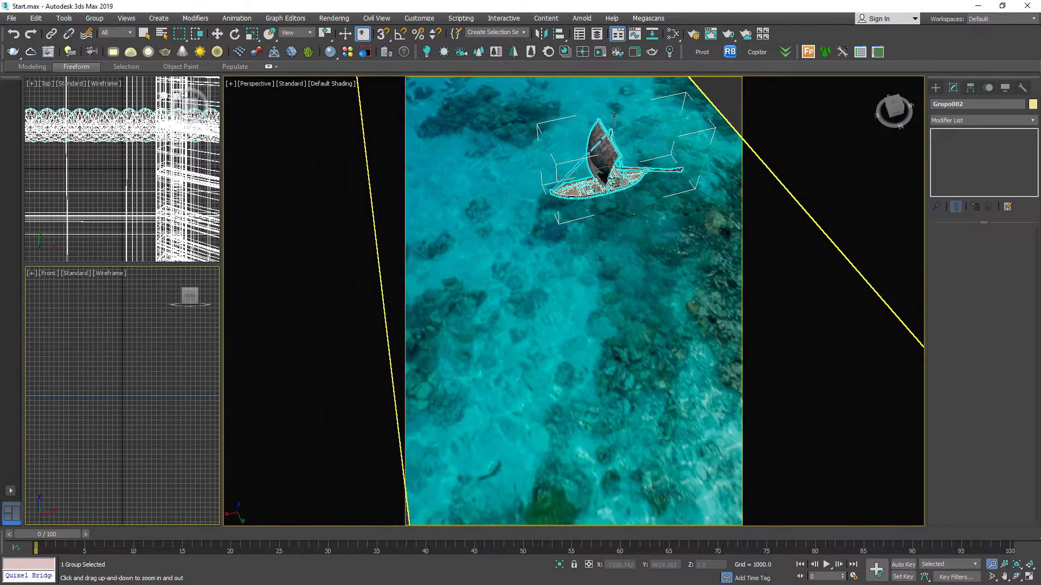
{"action": "scroll", "coordinate": [634, 225], "scroll_direction": "up", "scroll_amount": 3}
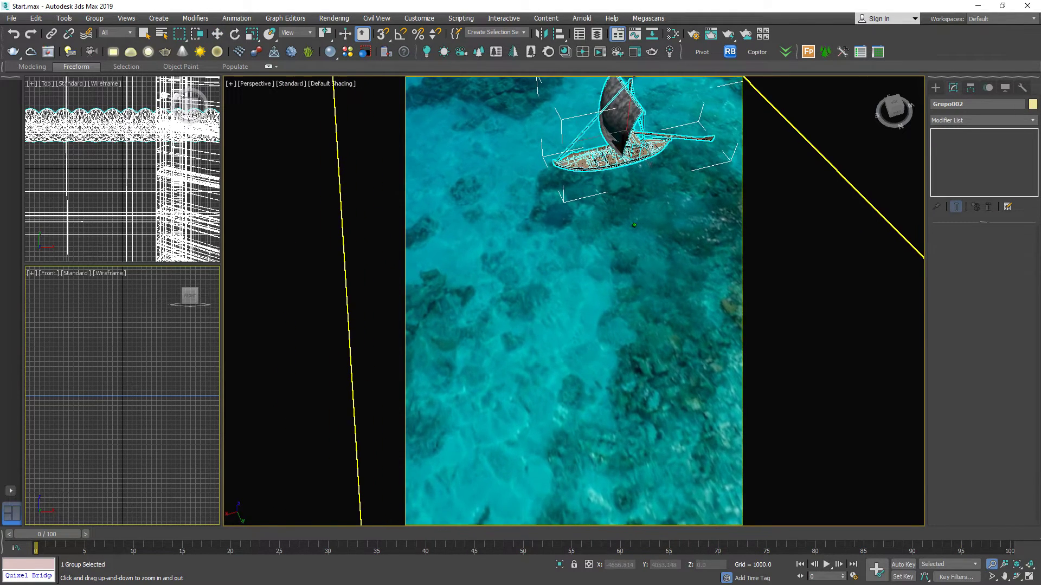
{"action": "scroll", "coordinate": [591, 325], "scroll_direction": "down", "scroll_amount": 1}
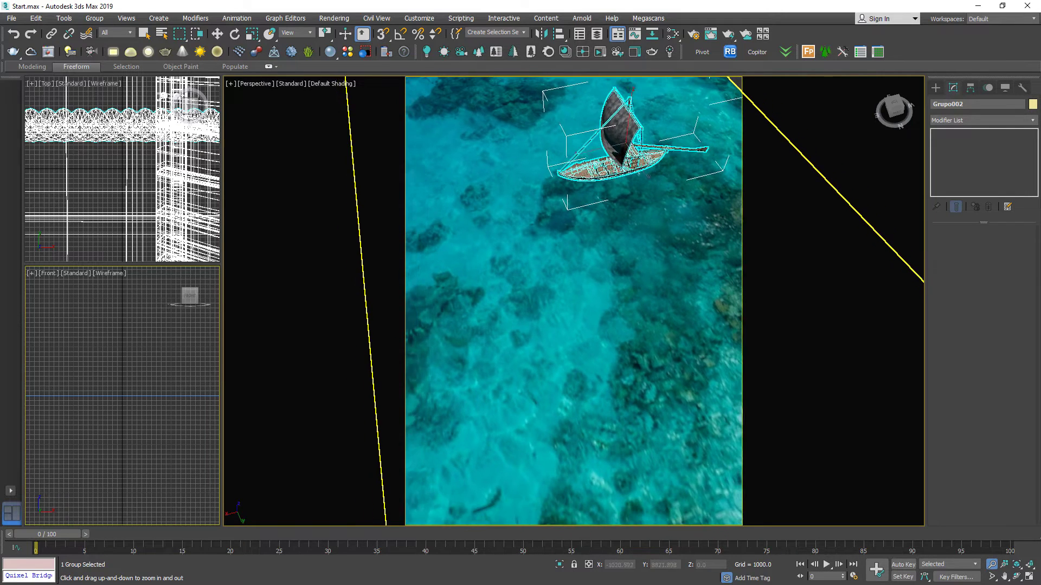
{"action": "middle_click_drag", "start_coordinate": [591, 325], "coordinate": [562, 304]}
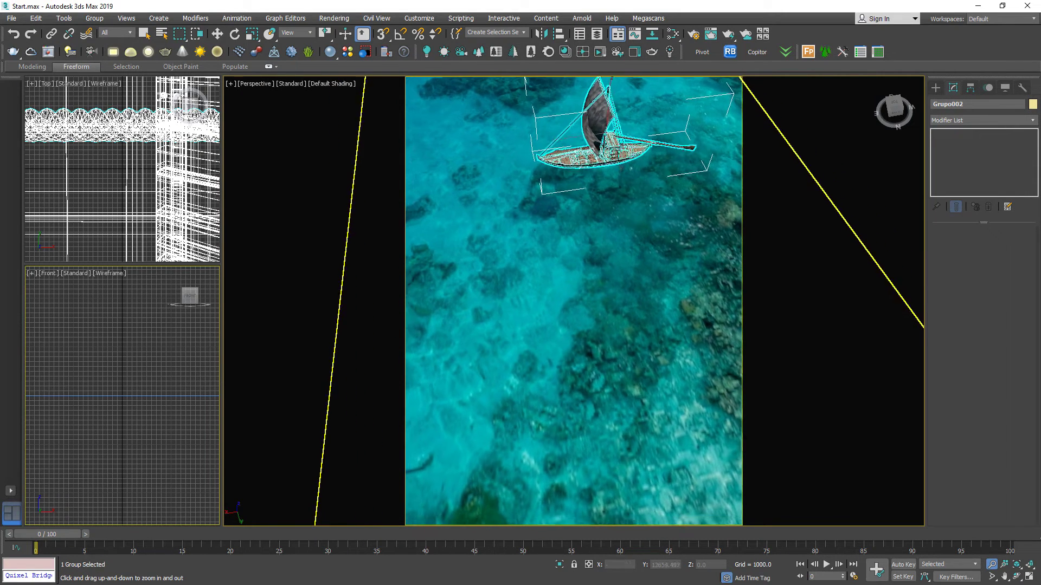
{"action": "middle_click_drag", "start_coordinate": [607, 250], "coordinate": [628, 250]}
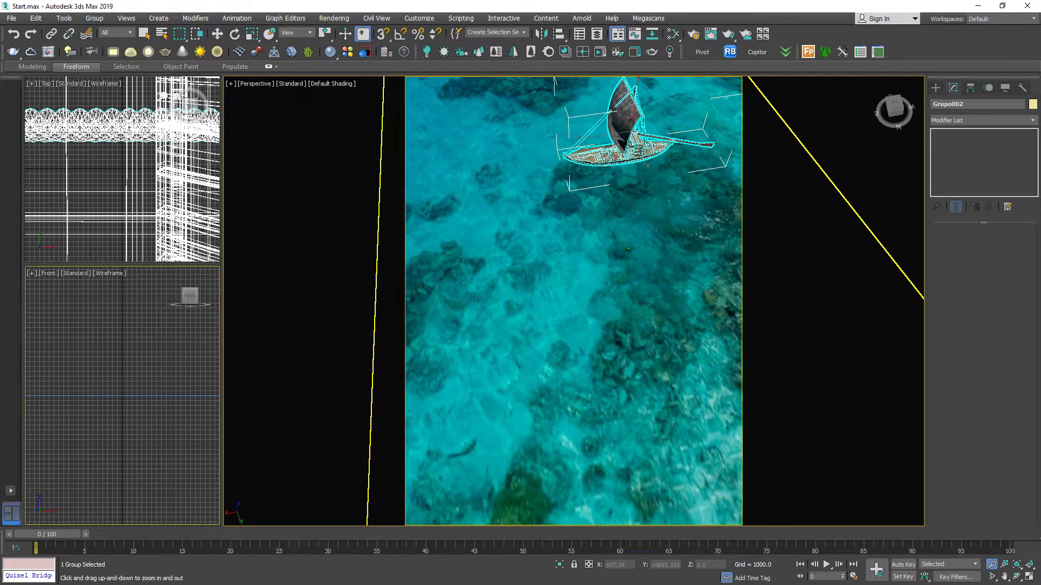
{"action": "left_click_drag", "start_coordinate": [635, 176], "coordinate": [634, 175]}
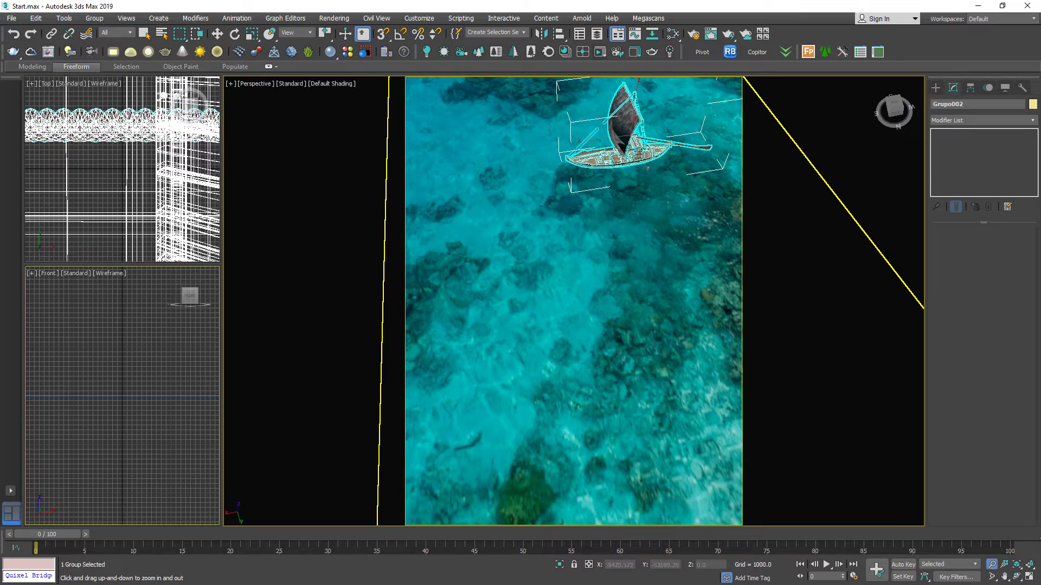
{"action": "left_click", "coordinate": [618, 53]}
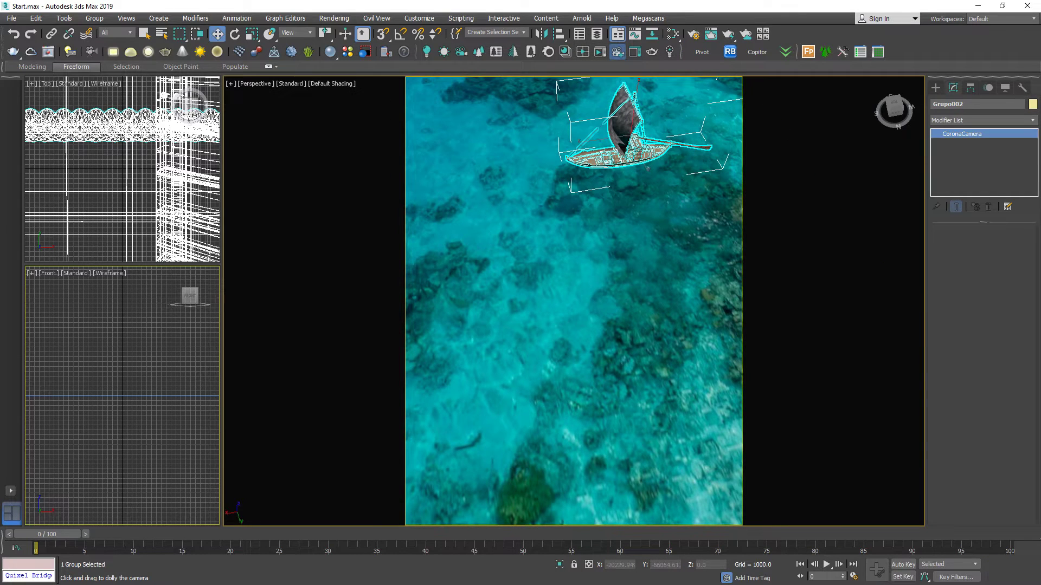
{"action": "left_click", "coordinate": [216, 34]}
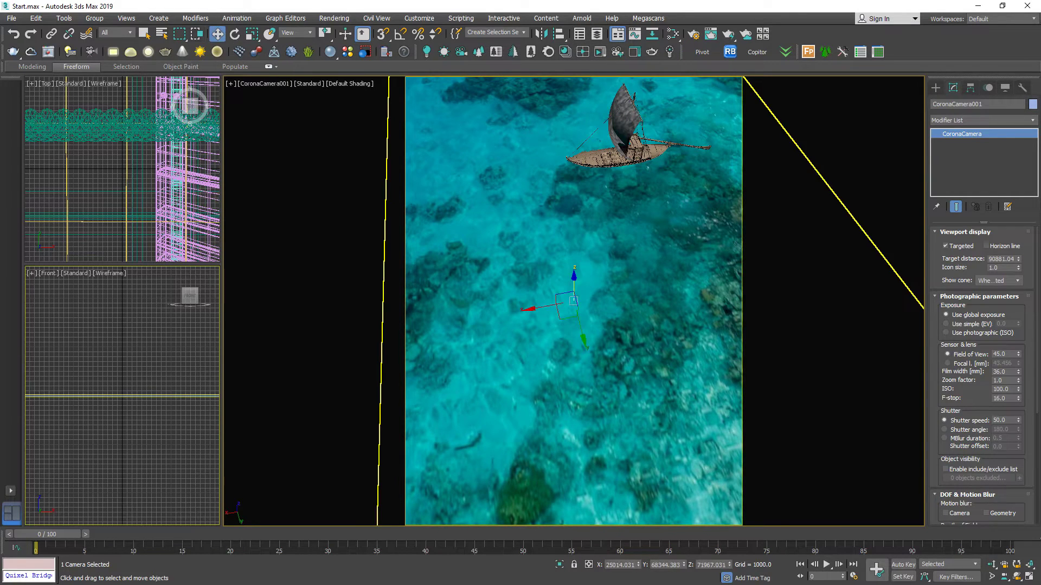
Rotate the boat about 114 degrees around Z and move it to about X 7861, Y 14935 to match the photo.
{"action": "left_click", "coordinate": [624, 138]}
{"action": "left_click_drag", "start_coordinate": [632, 135], "coordinate": [629, 223]}
{"action": "left_click", "coordinate": [234, 33]}
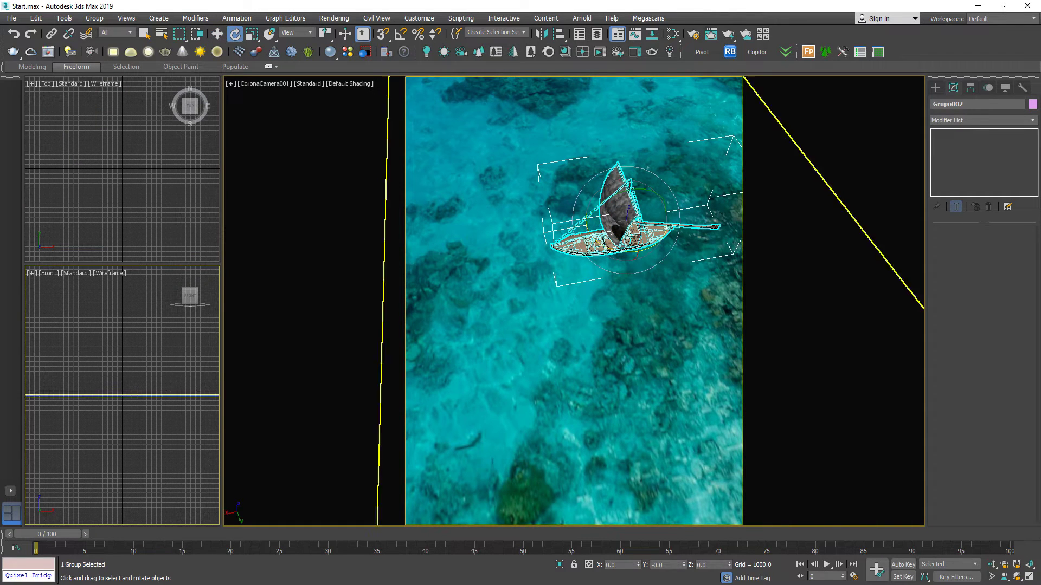
{"action": "left_click_drag", "start_coordinate": [613, 250], "coordinate": [732, 256]}
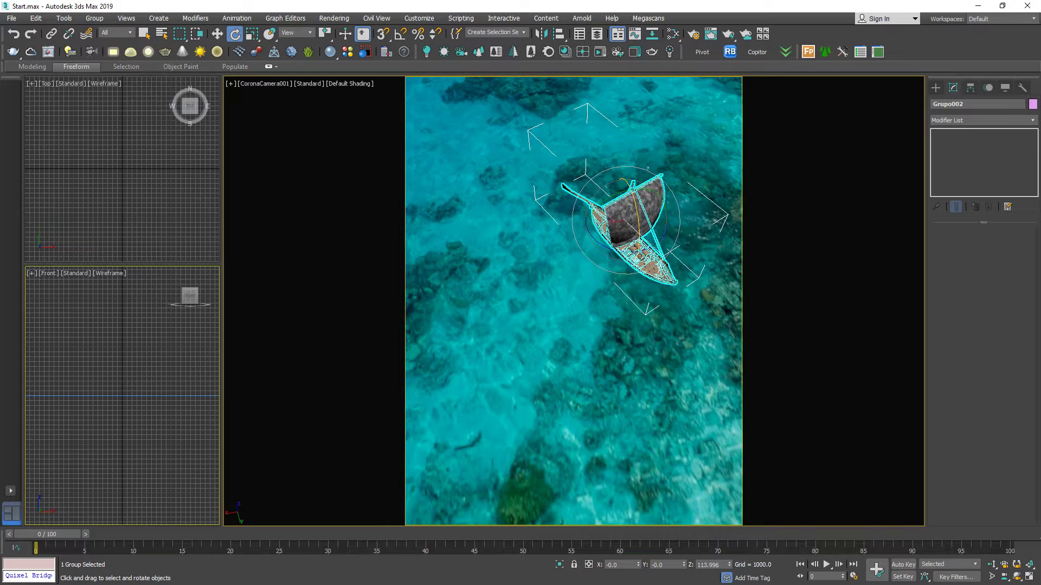
{"action": "left_click_drag", "start_coordinate": [639, 226], "coordinate": [608, 210]}
{"action": "key", "text": "ctrl+z"}
{"action": "key", "text": "w"}
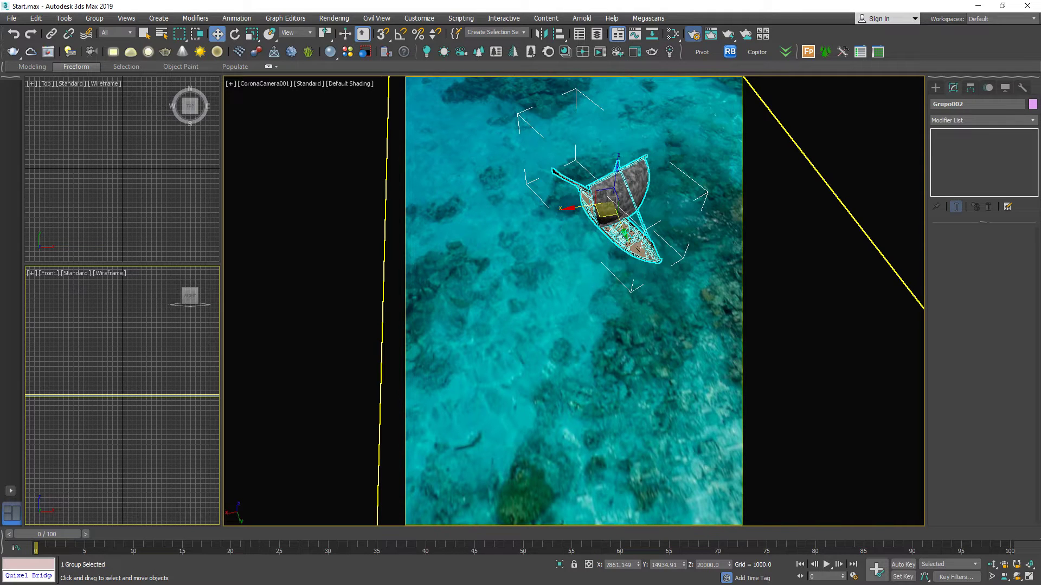
Enable the material override in the Corona scene render settings and assign a new CoronaMtl to it.
{"action": "left_click", "coordinate": [693, 33]}
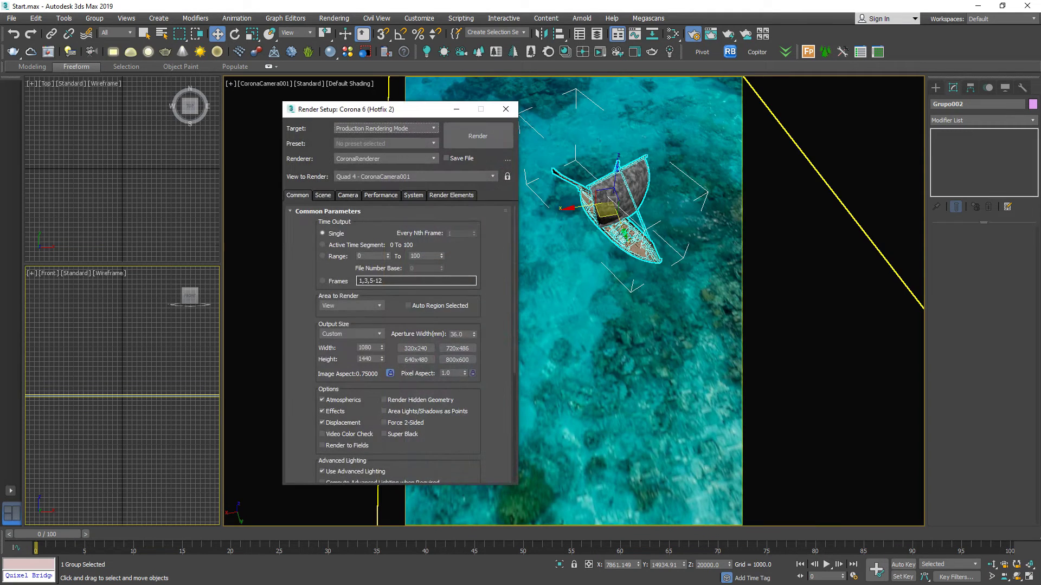
{"action": "left_click", "coordinate": [323, 195]}
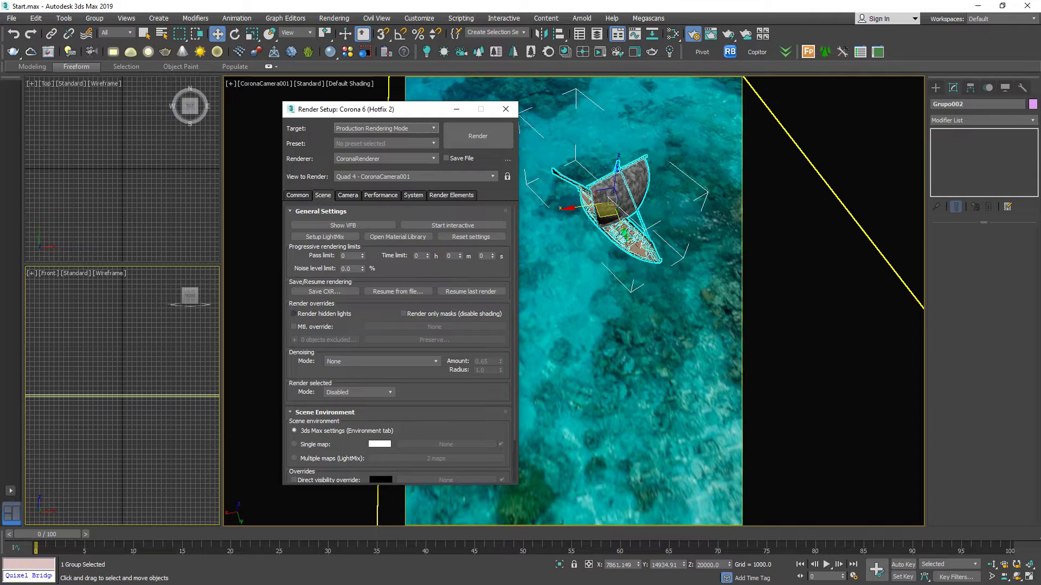
{"action": "left_click", "coordinate": [293, 327]}
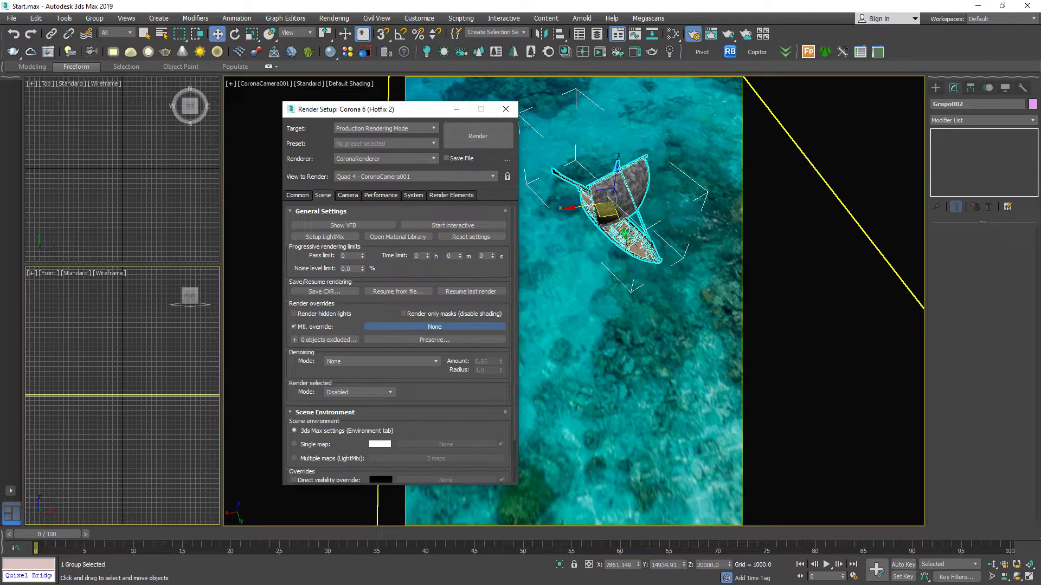
{"action": "left_click", "coordinate": [434, 327]}
{"action": "left_click", "coordinate": [153, 251]}
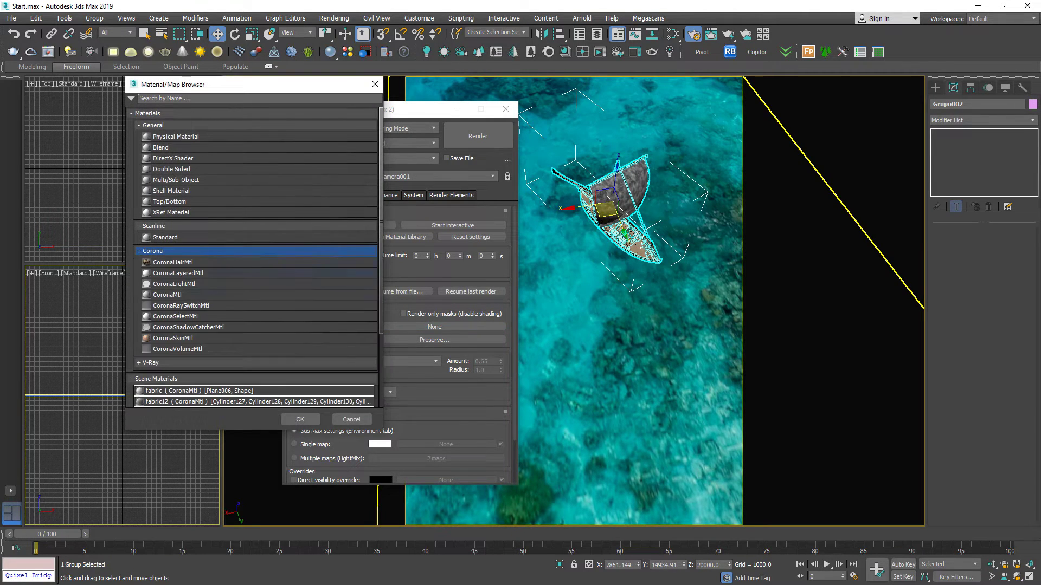
{"action": "left_click", "coordinate": [167, 294]}
{"action": "left_click", "coordinate": [299, 419]}
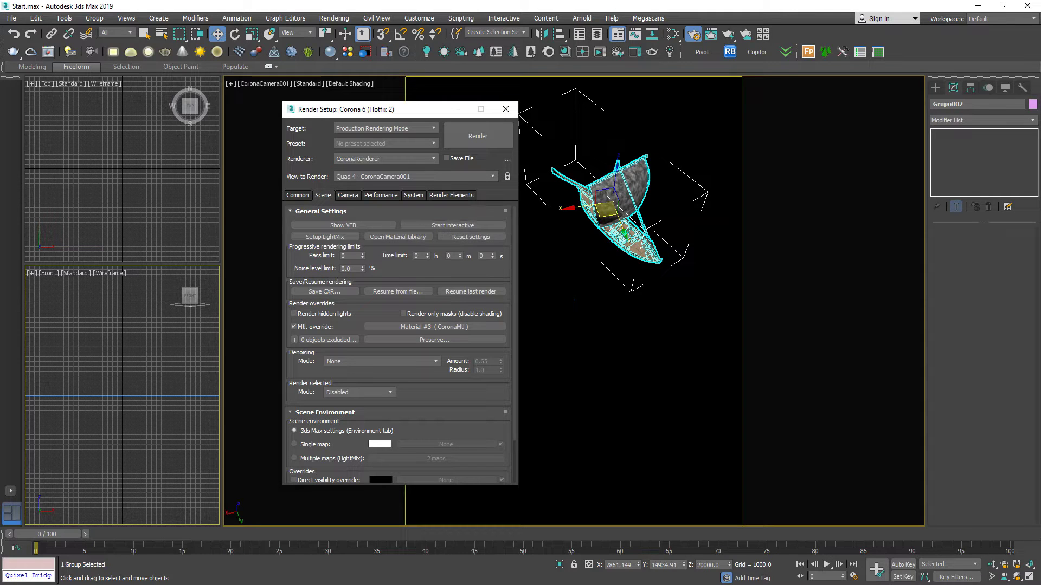
{"action": "left_click", "coordinate": [506, 109]}
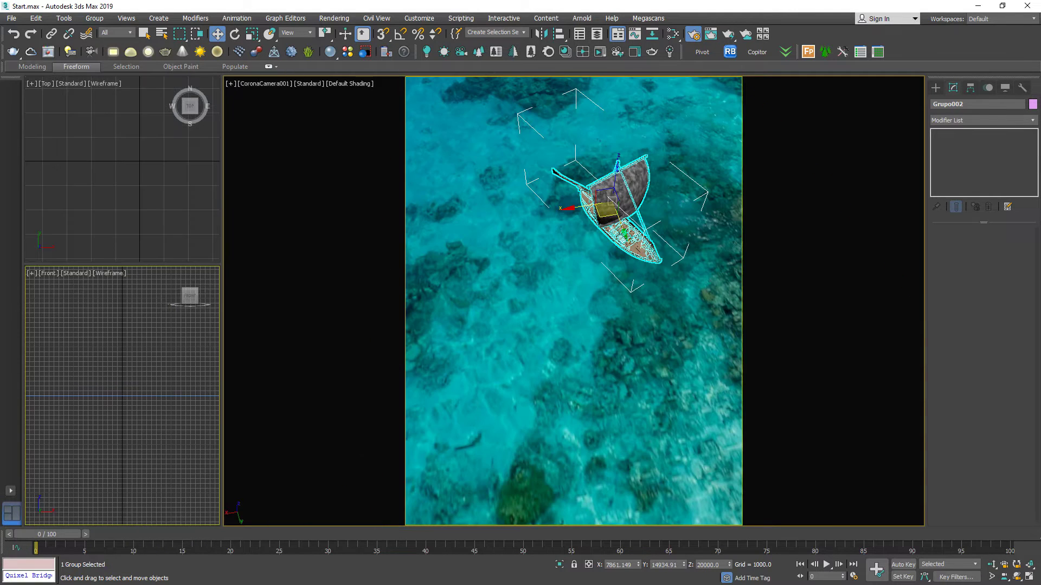
Create a targeted Corona Sun in the Top view, starting near the plane's lower-left corner and aimed toward the boat.
{"action": "scroll", "coordinate": [152, 181], "scroll_direction": "down", "scroll_amount": 5}
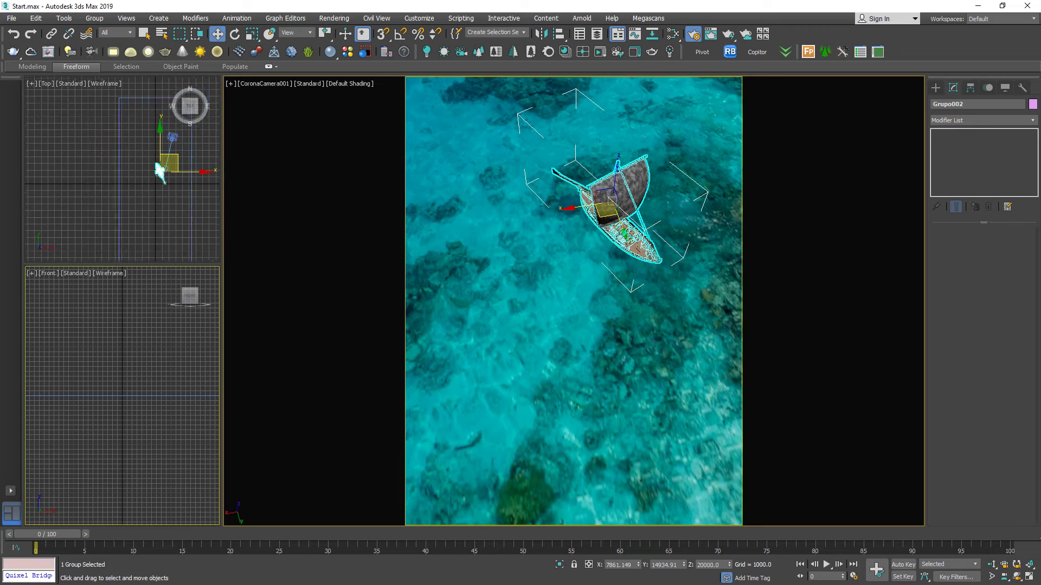
{"action": "middle_click_drag", "start_coordinate": [152, 182], "coordinate": [161, 157]}
{"action": "left_click", "coordinate": [444, 52]}
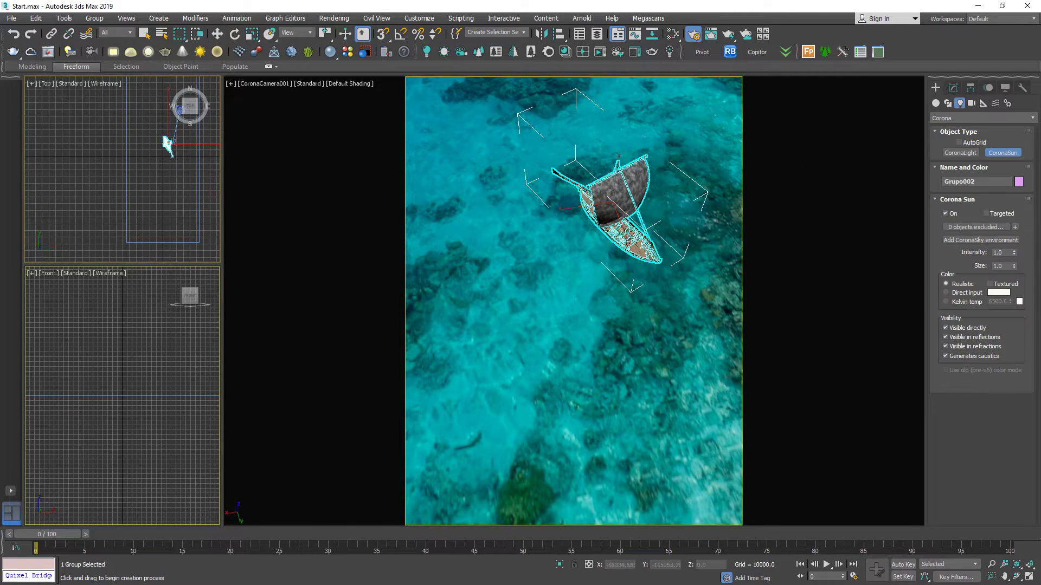
{"action": "left_click_drag", "start_coordinate": [131, 222], "coordinate": [164, 157]}
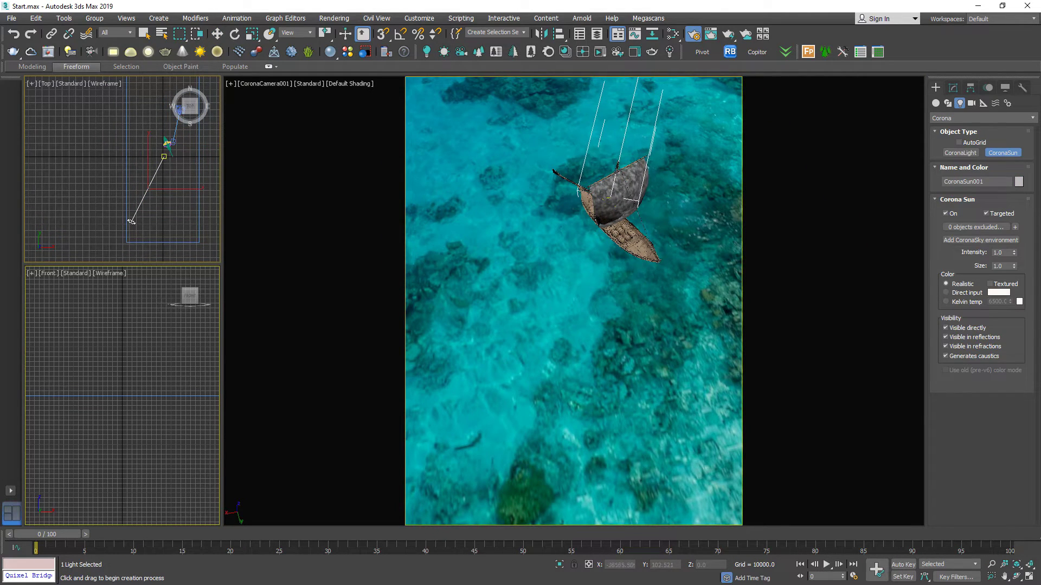
Add a CoronaSky environment from the new sun's settings and finish creating the light.
{"action": "left_click", "coordinate": [163, 134]}
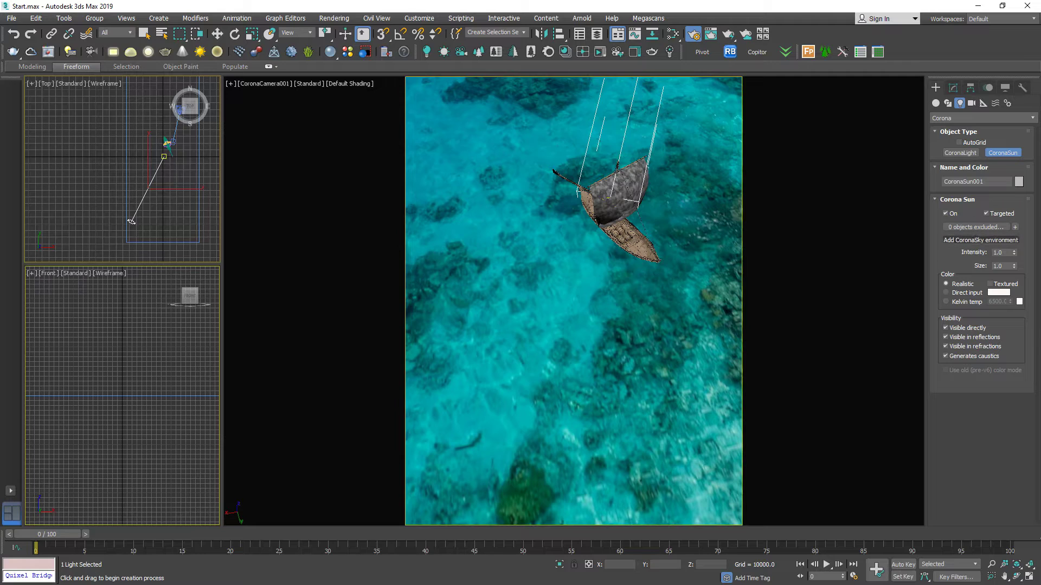
{"action": "left_click", "coordinate": [980, 240]}
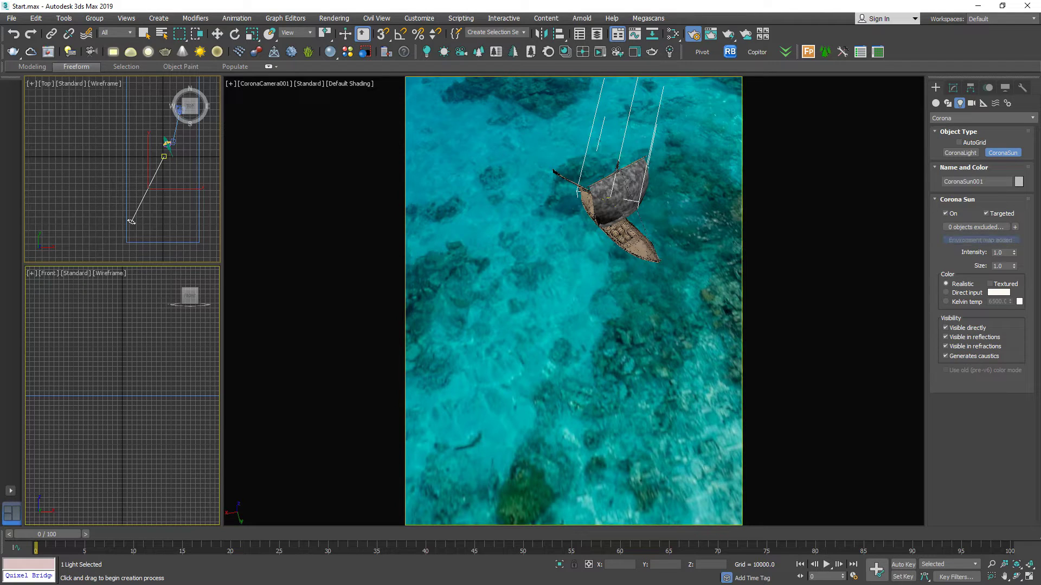
{"action": "right_click", "coordinate": [131, 222]}
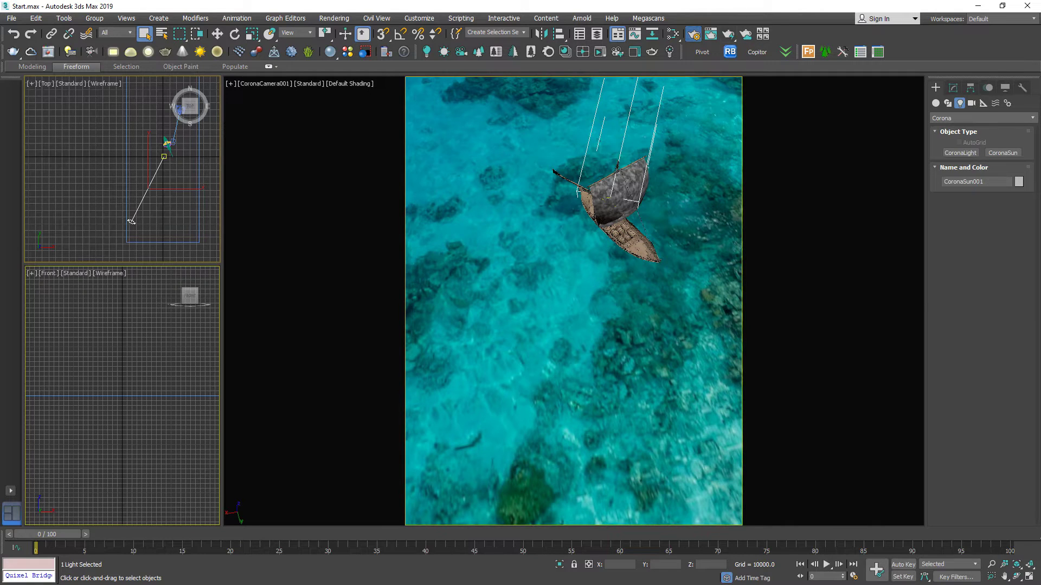
Lock the render view to CoronaCamera001 and start a docked Corona interactive render in the Front viewport.
{"action": "key", "text": "F10"}
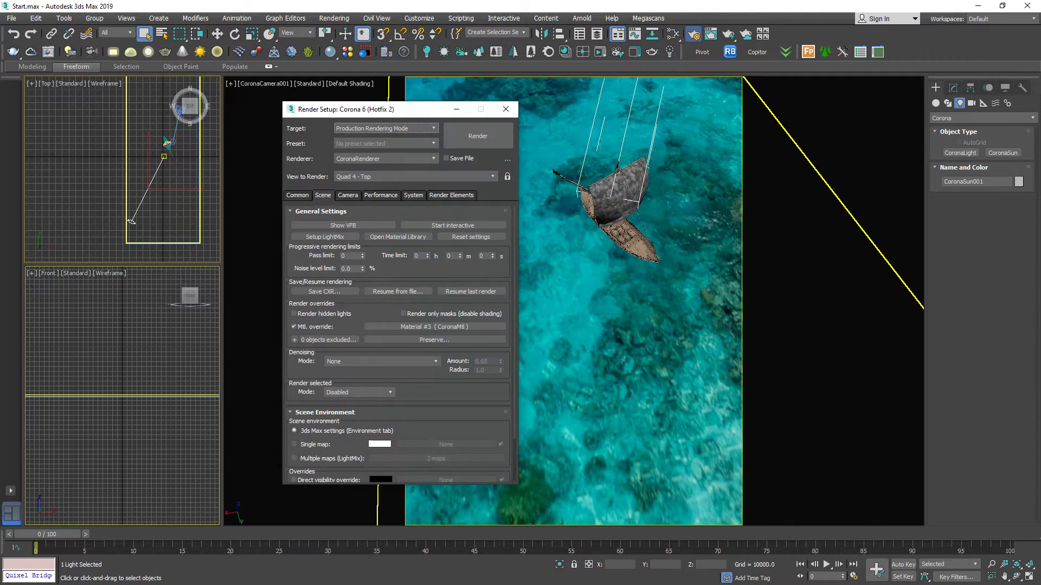
{"action": "left_click", "coordinate": [131, 221]}
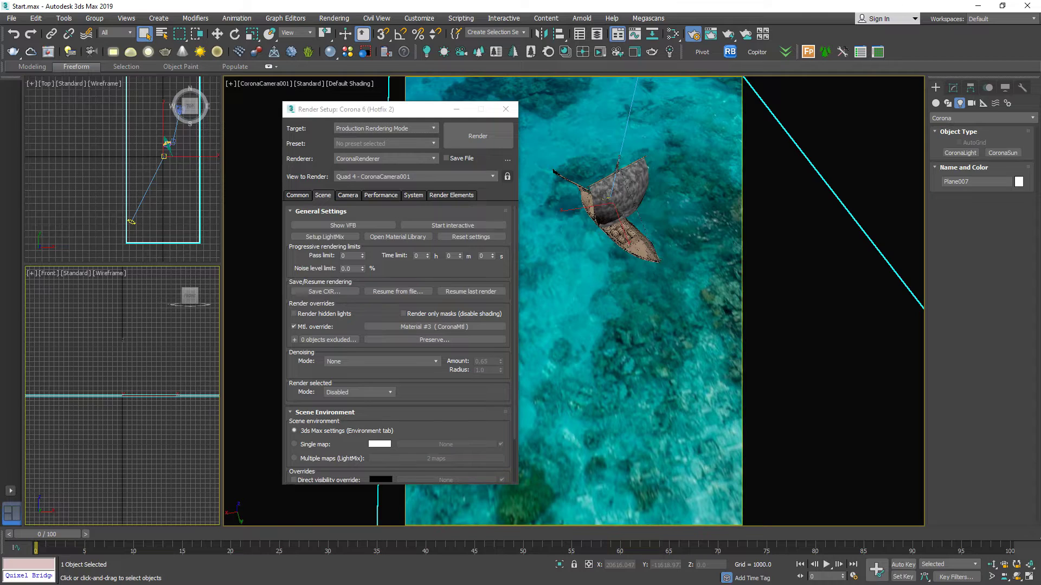
{"action": "left_click", "coordinate": [508, 177]}
{"action": "left_click", "coordinate": [168, 337]}
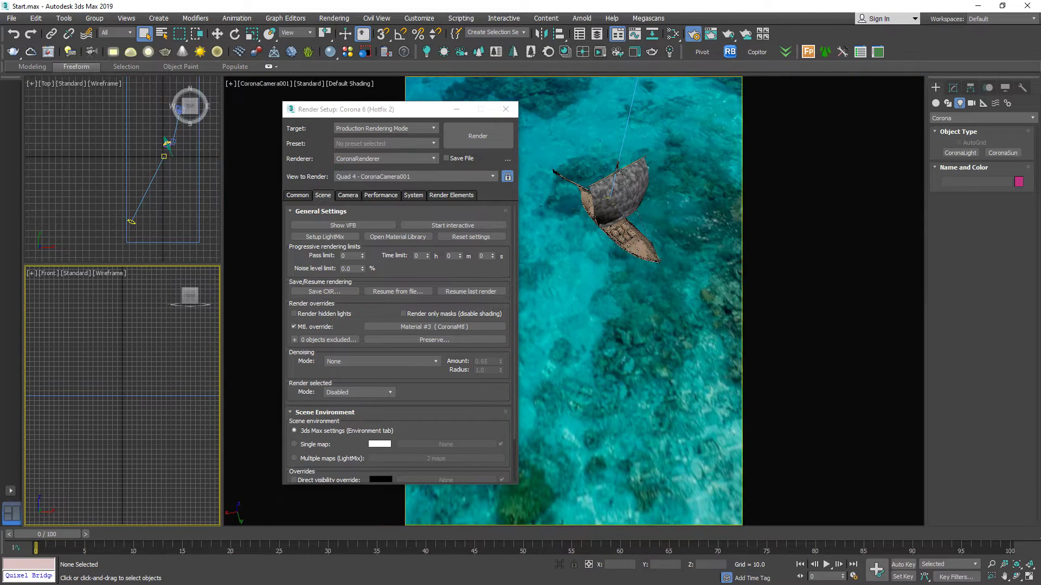
{"action": "left_click", "coordinate": [583, 52]}
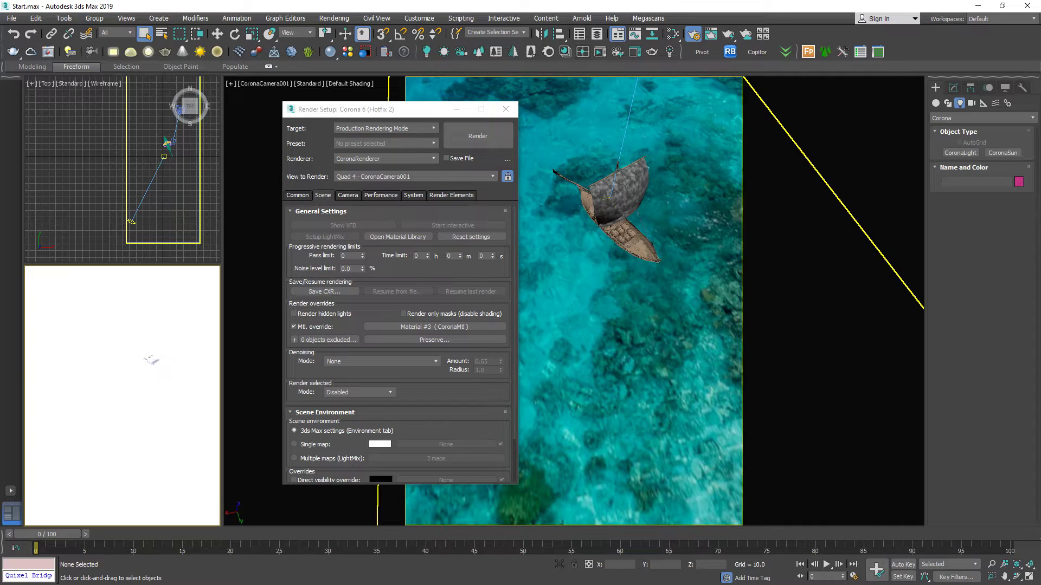
Set highlight compression to 999 in the render's simple exposure settings and minimize the render setup.
{"action": "left_click", "coordinate": [347, 195]}
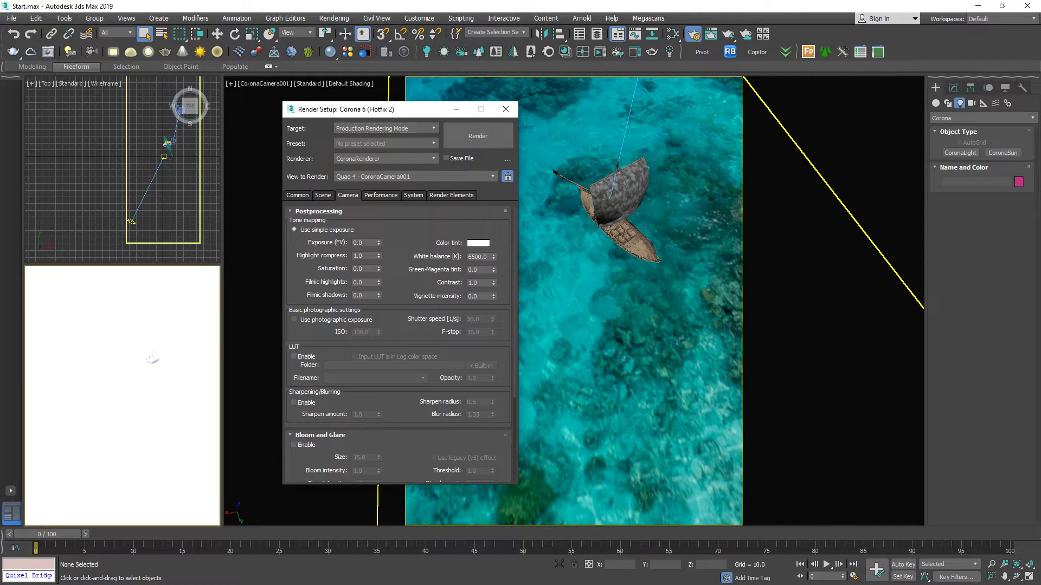
{"action": "left_click", "coordinate": [362, 256]}
{"action": "type", "text": "999"}
{"action": "key", "text": "Return"}
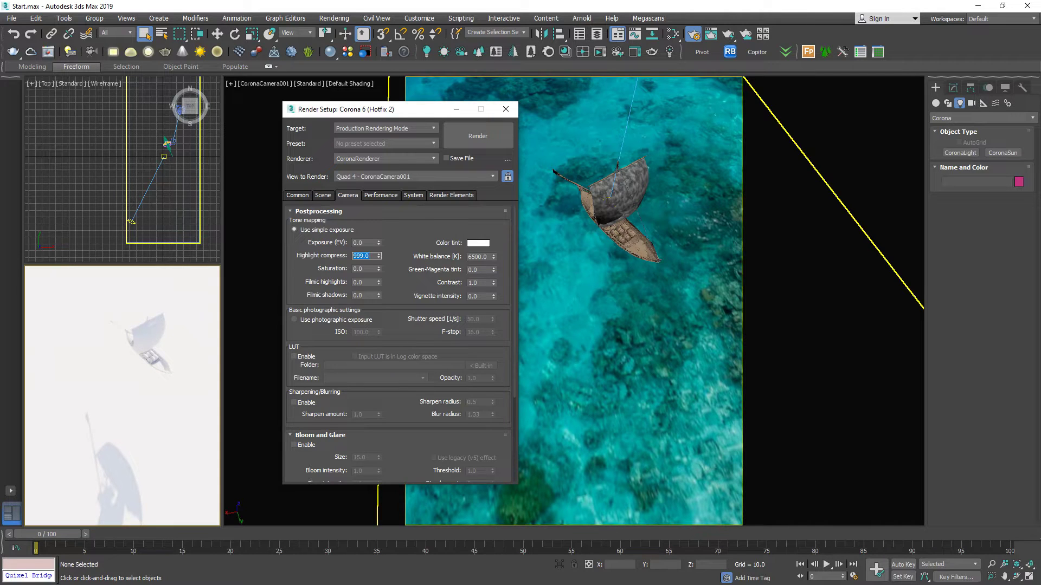
{"action": "left_click", "coordinate": [381, 195]}
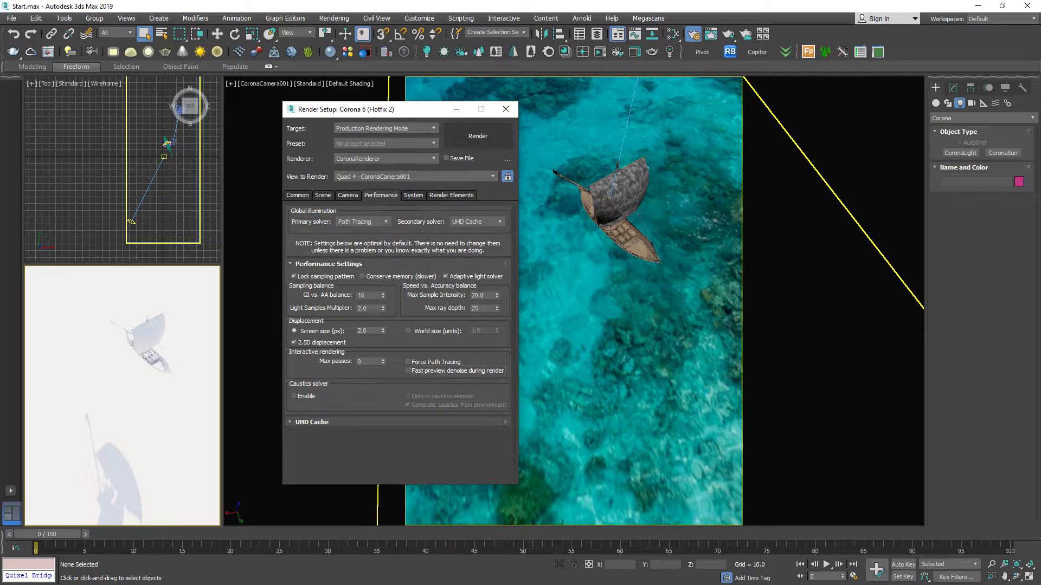
{"action": "left_click", "coordinate": [457, 109]}
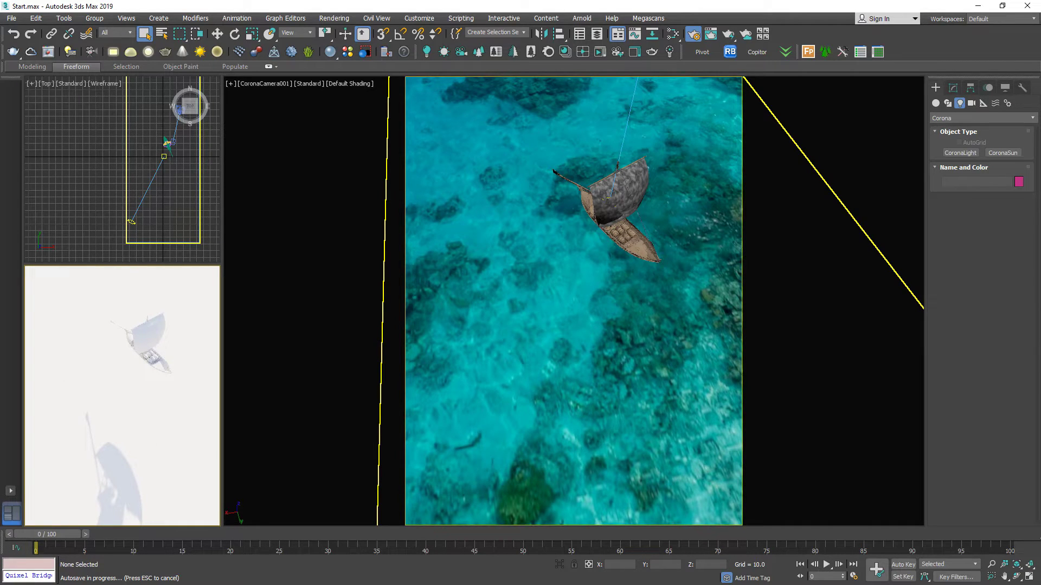
Move the Corona Sun in the Top view to about X -41455, Y -52604 and stop the interactive render.
{"action": "left_click", "coordinate": [131, 222]}
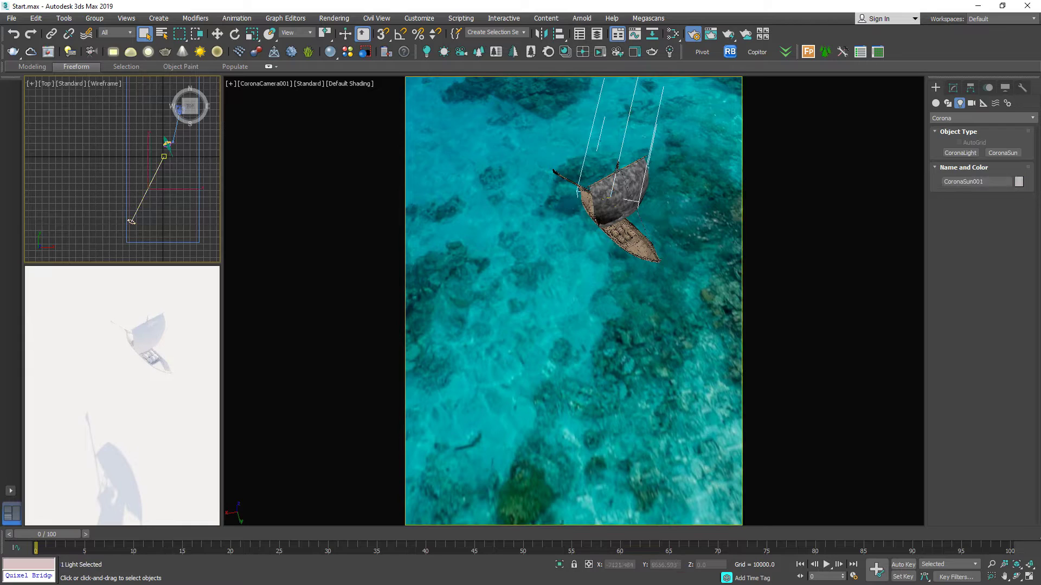
{"action": "key", "text": "w"}
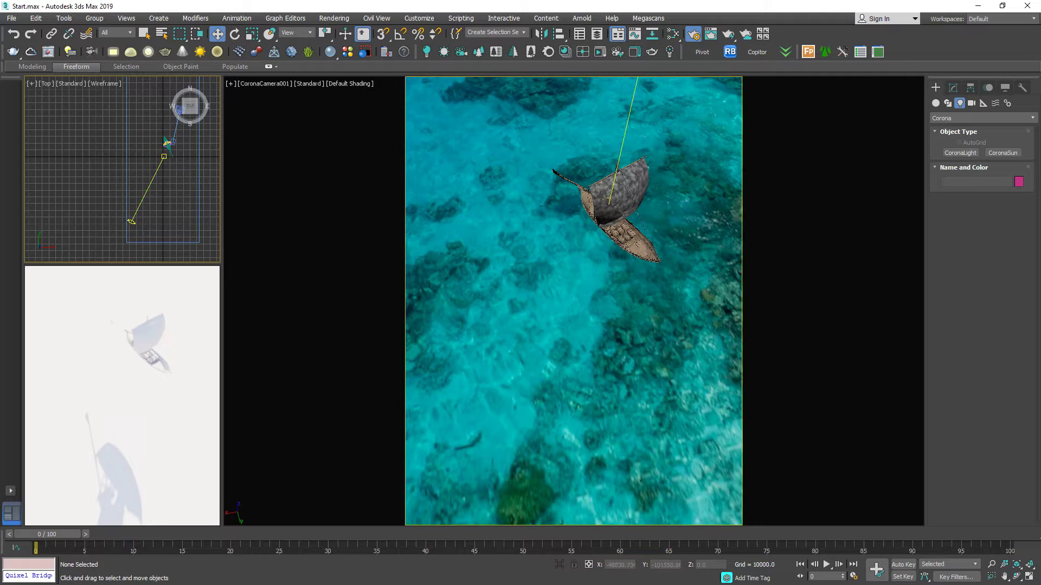
{"action": "scroll", "coordinate": [131, 222], "scroll_direction": "up", "scroll_amount": 3}
{"action": "scroll", "coordinate": [125, 223], "scroll_direction": "down", "scroll_amount": 5}
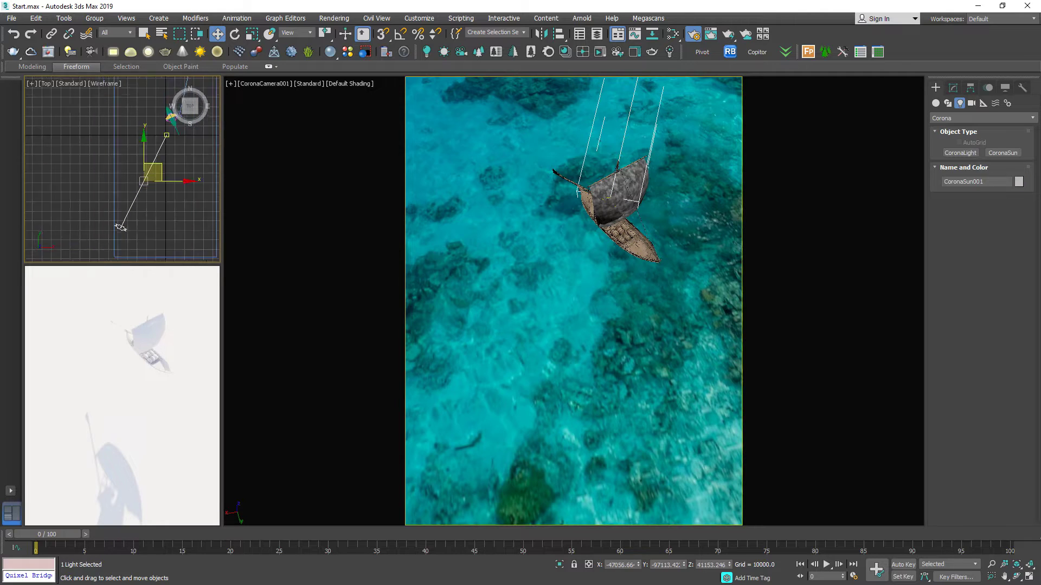
{"action": "left_click_drag", "start_coordinate": [124, 224], "coordinate": [125, 198]}
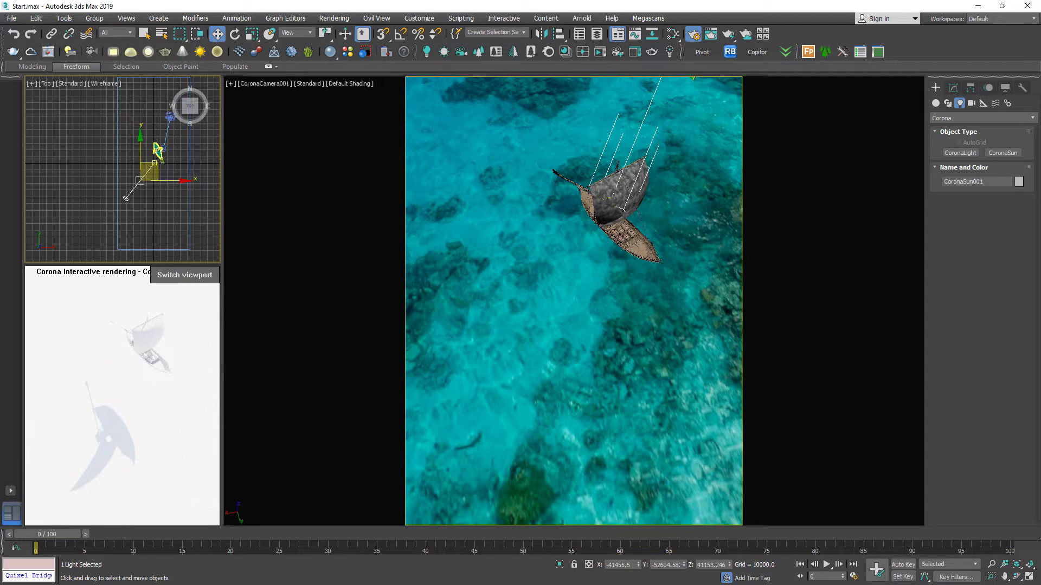
{"action": "right_click", "coordinate": [184, 337]}
{"action": "left_click", "coordinate": [217, 381]}
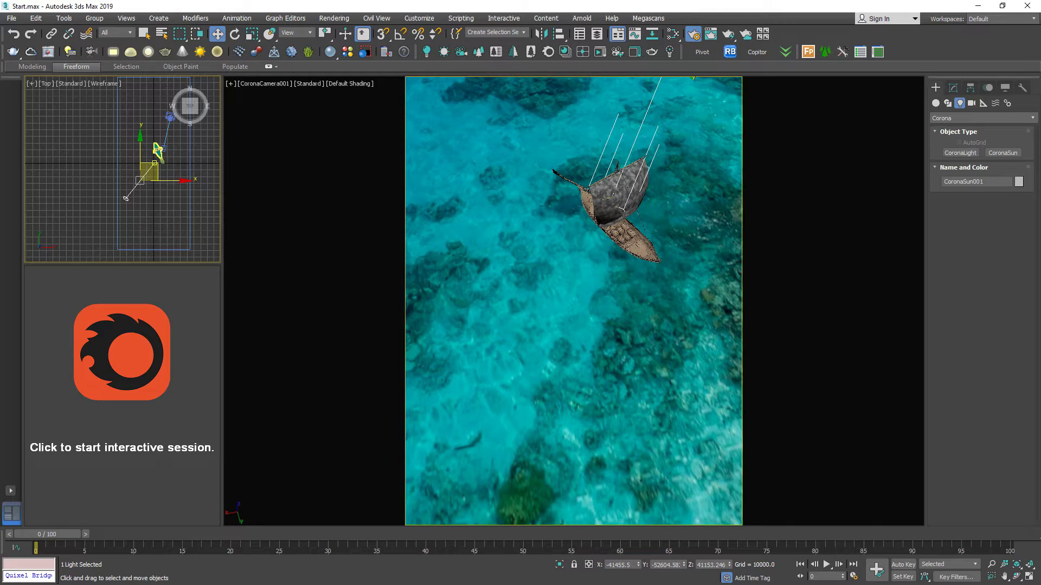
Copy the ocean plane upward in the Front view to about Z 12350 as a single independent copy.
{"action": "left_click", "coordinate": [169, 173]}
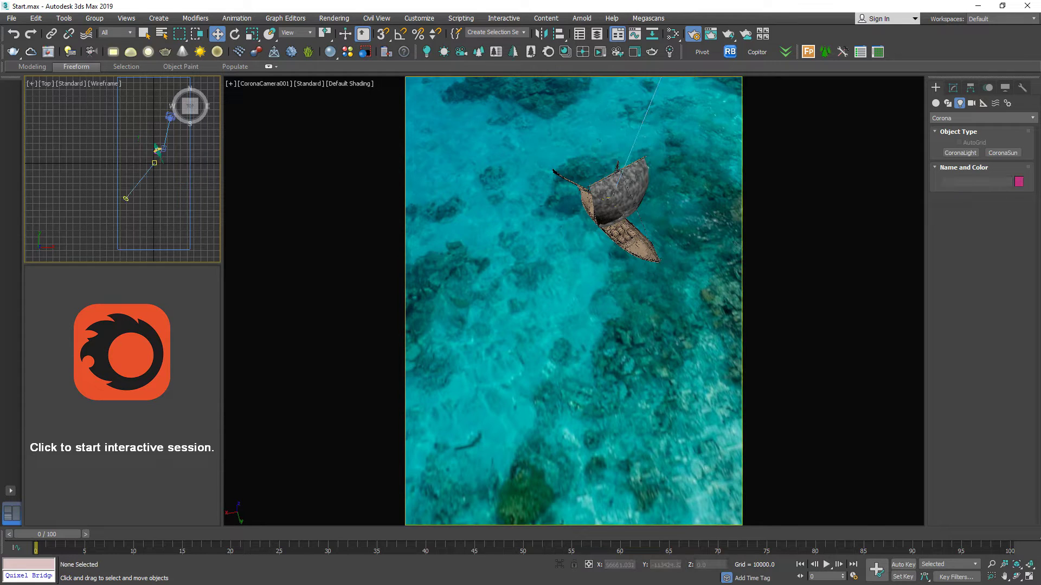
{"action": "key", "text": "f"}
{"action": "scroll", "coordinate": [164, 173], "scroll_direction": "down", "scroll_amount": 2}
{"action": "scroll", "coordinate": [156, 170], "scroll_direction": "up", "scroll_amount": 5}
{"action": "left_click", "coordinate": [156, 166]}
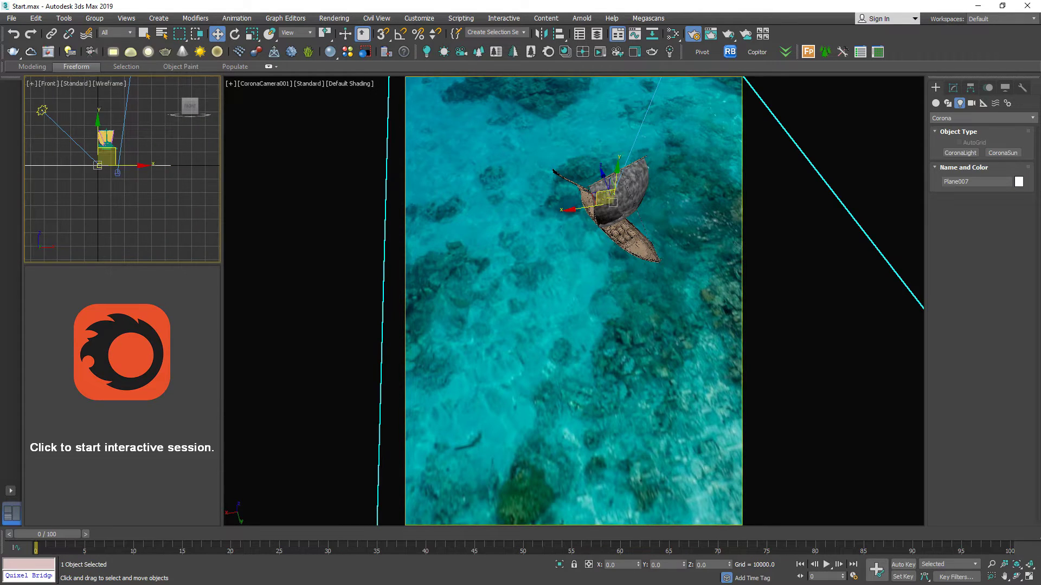
{"action": "middle_click_drag", "start_coordinate": [91, 162], "coordinate": [146, 201]}
{"action": "scroll", "coordinate": [146, 201], "scroll_direction": "up", "scroll_amount": 3}
{"action": "mouse_move", "coordinate": [162, 182]}
{"action": "left_mouse_down", "text": "shift"}
{"action": "mouse_move", "coordinate": [162, 148]}
{"action": "mouse_move", "coordinate": [170, 165]}
{"action": "left_mouse_up", "text": "shift"}
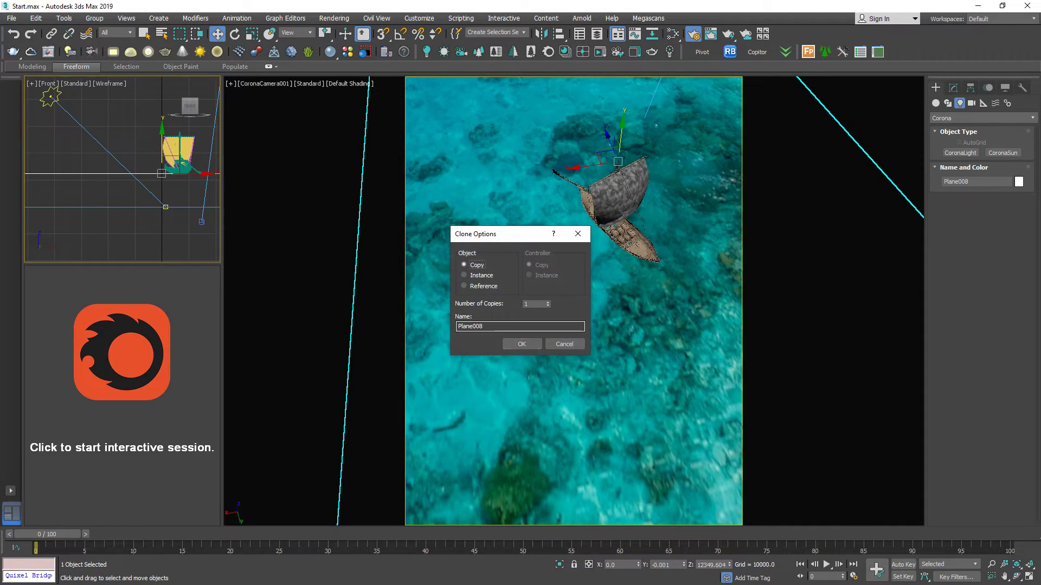
{"action": "key", "text": "Return"}
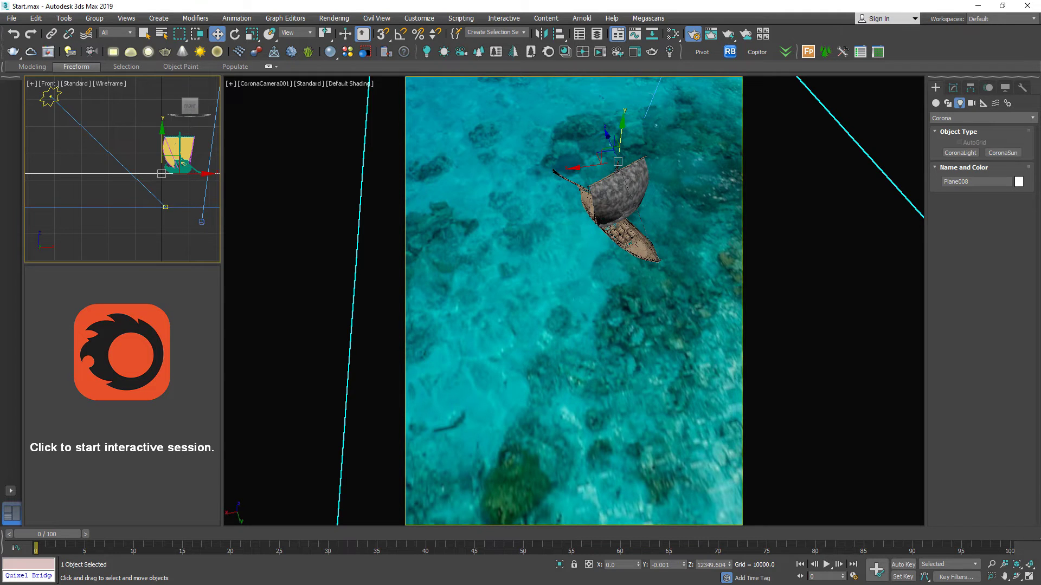
Create a new CoronaMtl in the Slate Material Editor and open its parameters.
{"action": "key", "text": "m"}
{"action": "right_click", "coordinate": [445, 212]}
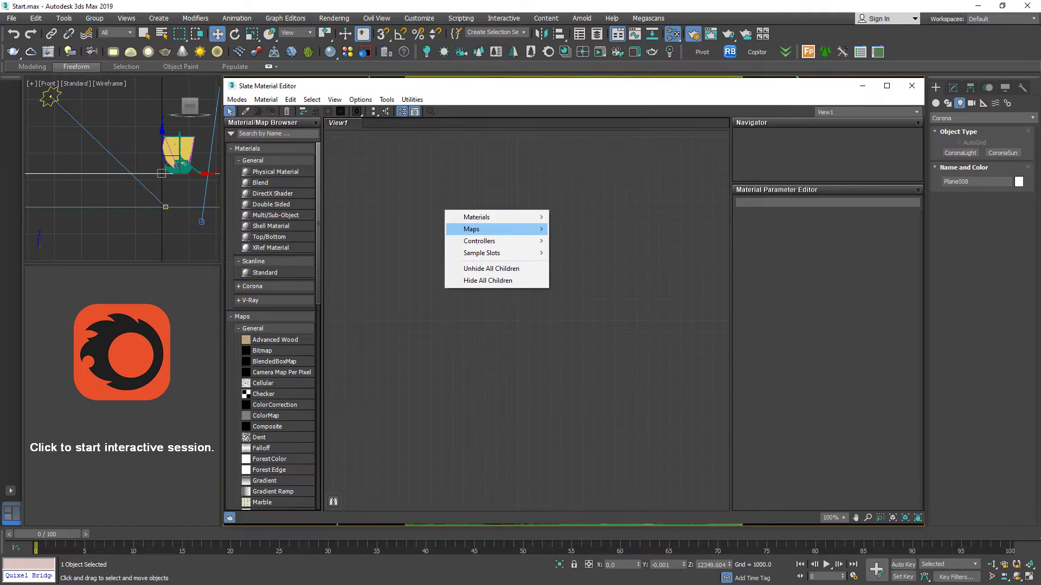
{"action": "mouse_move", "coordinate": [477, 217]}
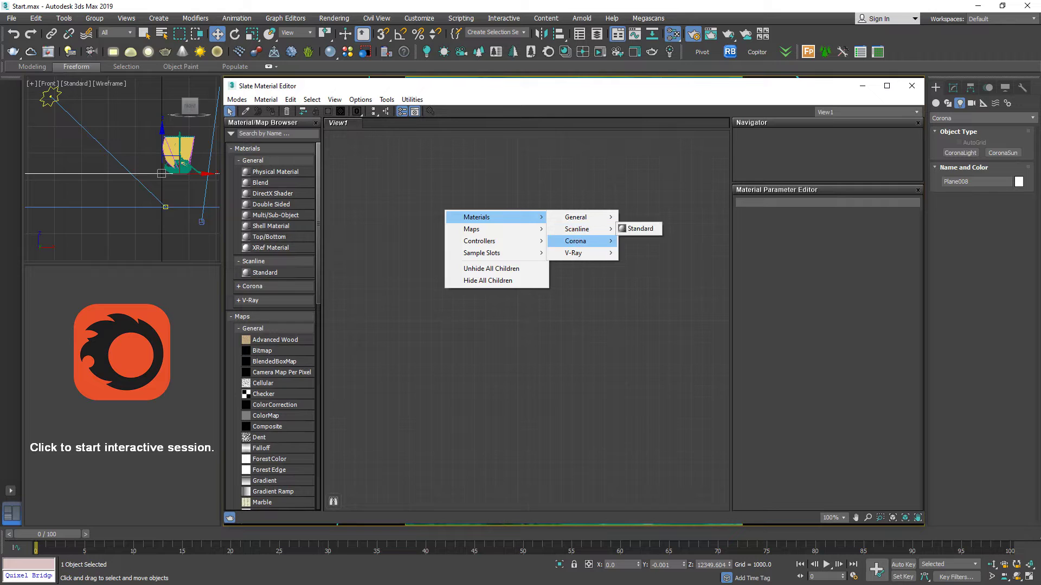
{"action": "left_click", "coordinate": [640, 272]}
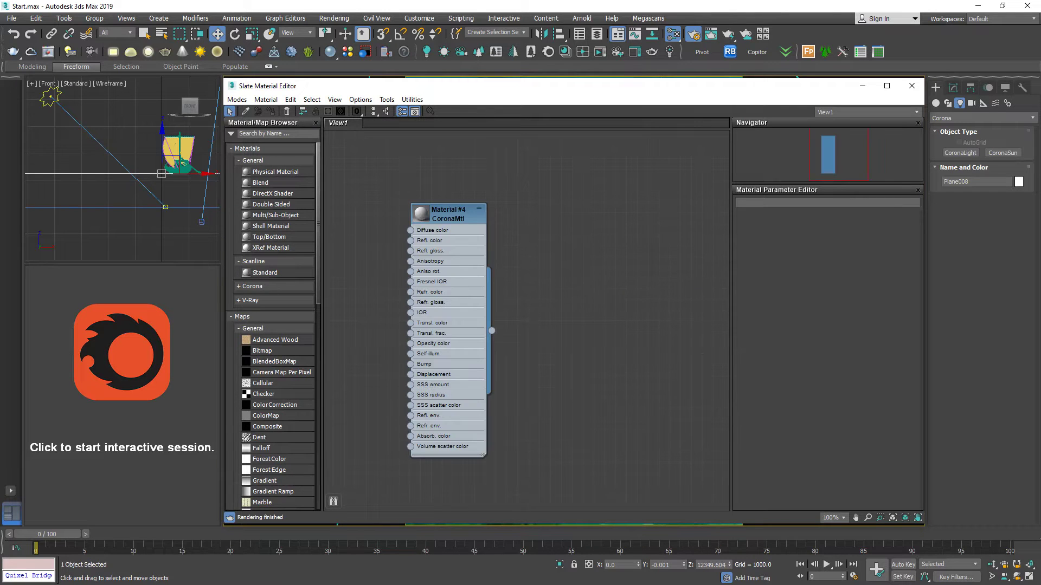
{"action": "double_click", "coordinate": [449, 215]}
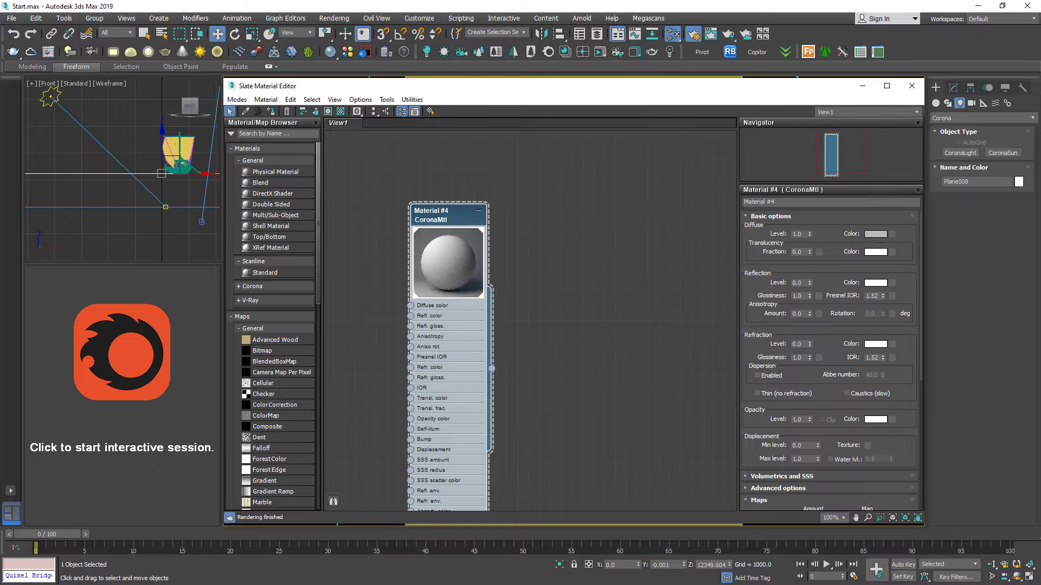
Set the new material's reflection and refraction levels to 1 and enable Thin (no refraction).
{"action": "double_click", "coordinate": [798, 283]}
{"action": "type", "text": "1"}
{"action": "double_click", "coordinate": [797, 344]}
{"action": "type", "text": "1"}
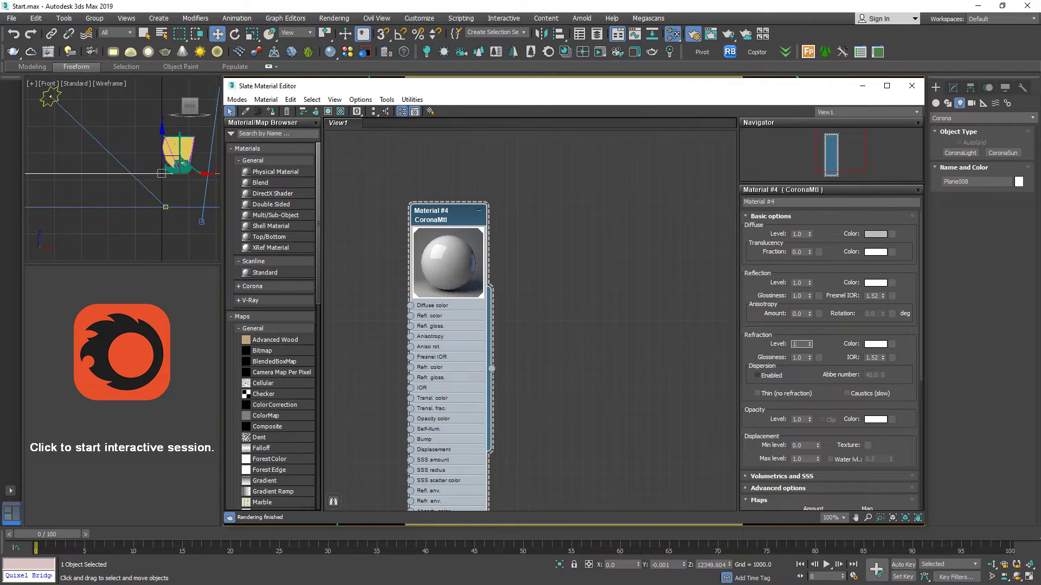
{"action": "left_click", "coordinate": [757, 394]}
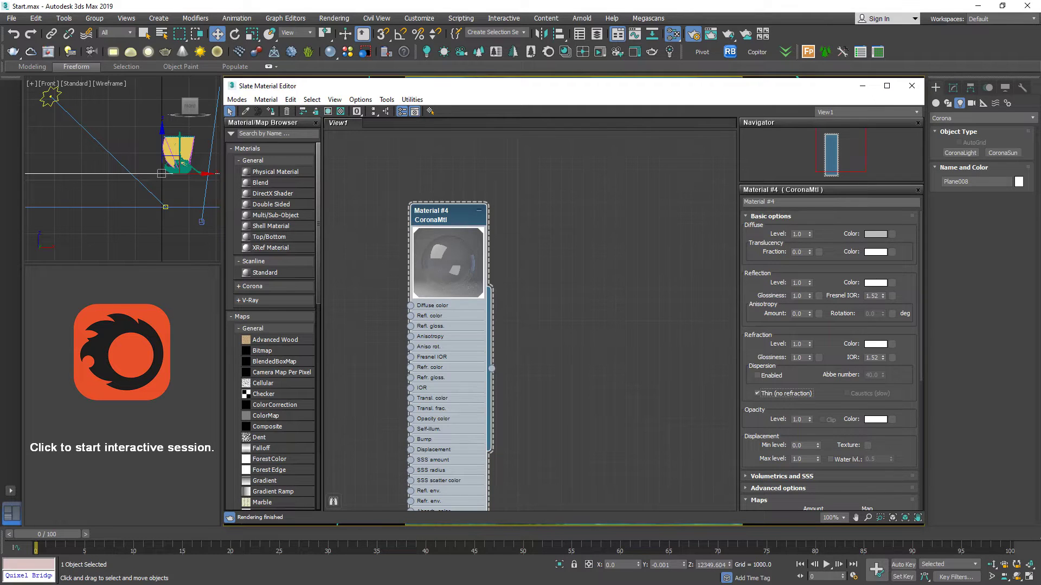
{"action": "middle_click_drag", "start_coordinate": [548, 390], "coordinate": [672, 226]}
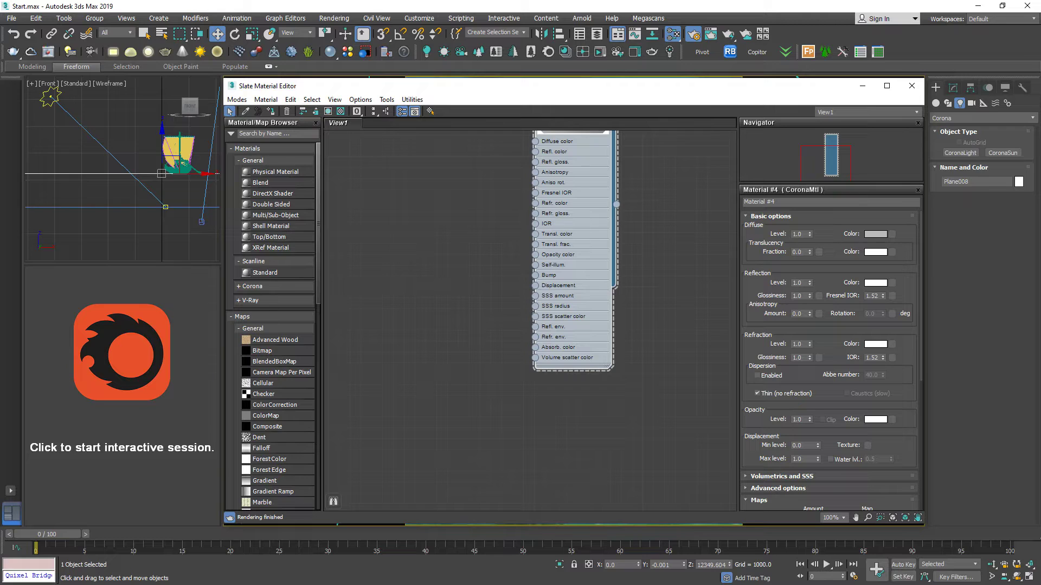
Restart the interactive render and exclude the raised plane copy, Plane008, from the material override.
{"action": "left_click", "coordinate": [122, 369]}
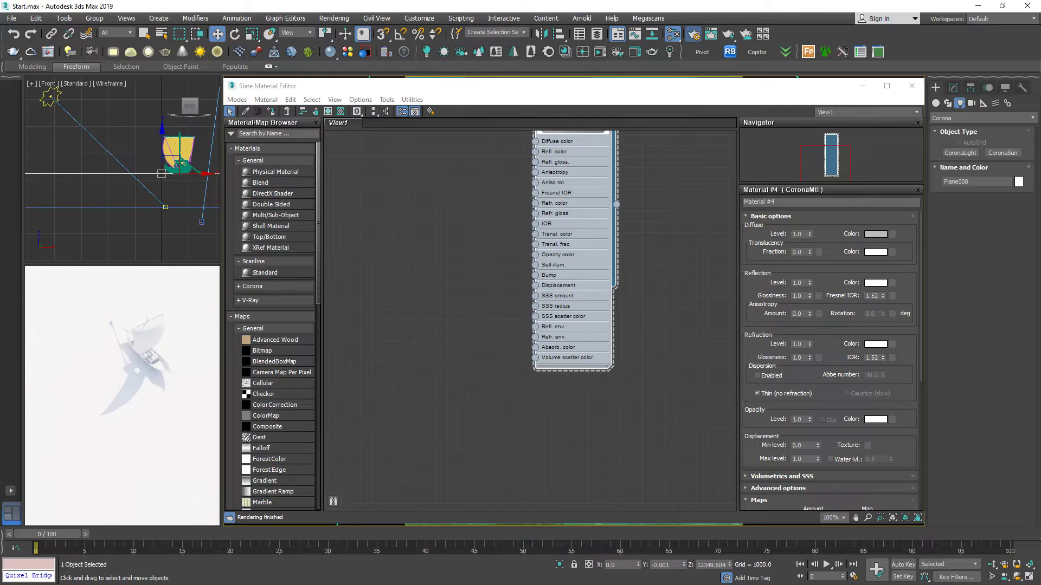
{"action": "key", "text": "F10"}
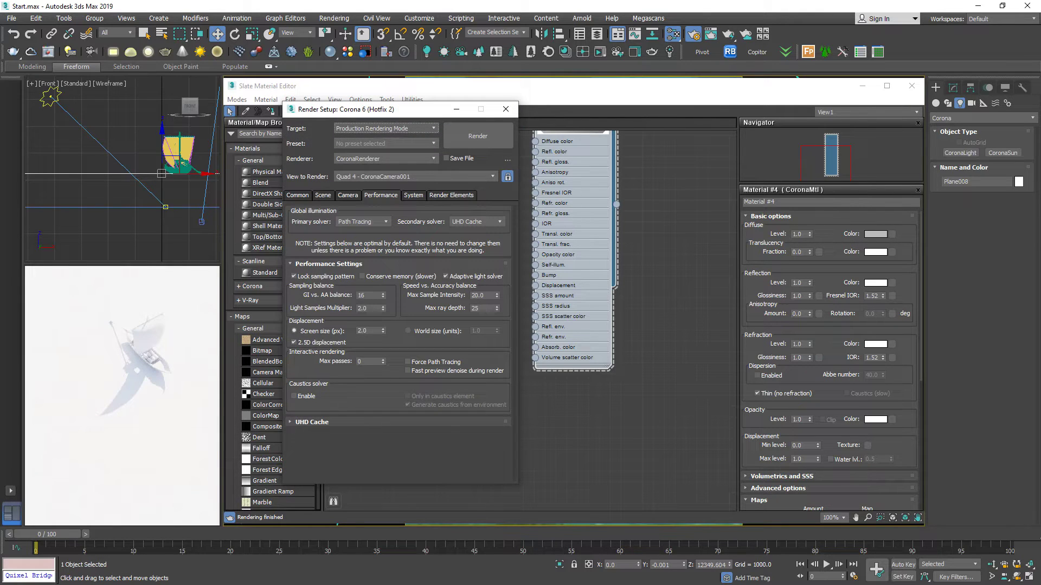
{"action": "left_click", "coordinate": [323, 195]}
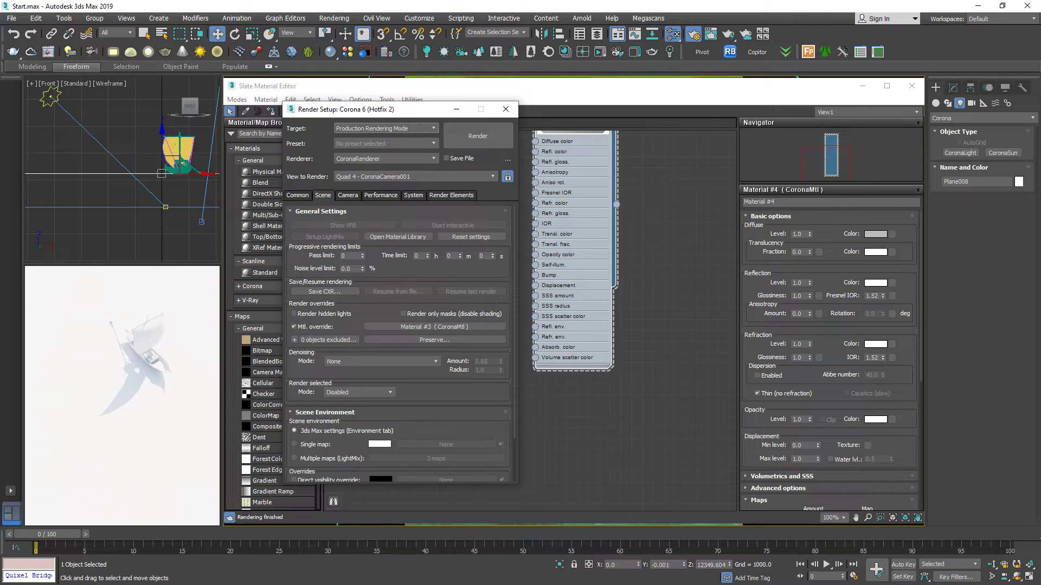
{"action": "left_click", "coordinate": [324, 339]}
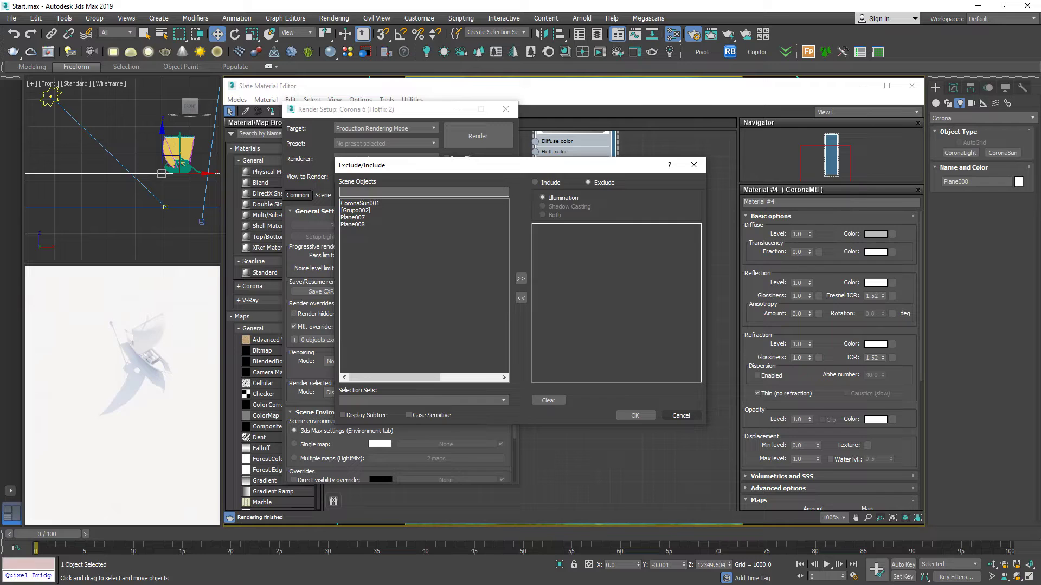
{"action": "left_click", "coordinate": [681, 416]}
{"action": "left_click", "coordinate": [146, 171]}
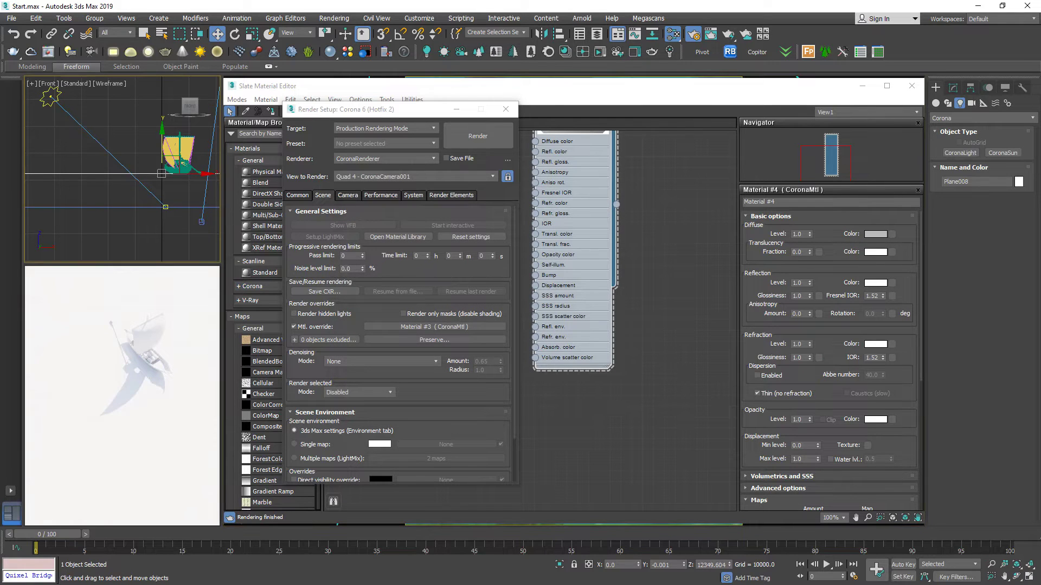
{"action": "left_click", "coordinate": [146, 174]}
{"action": "left_click", "coordinate": [294, 340]}
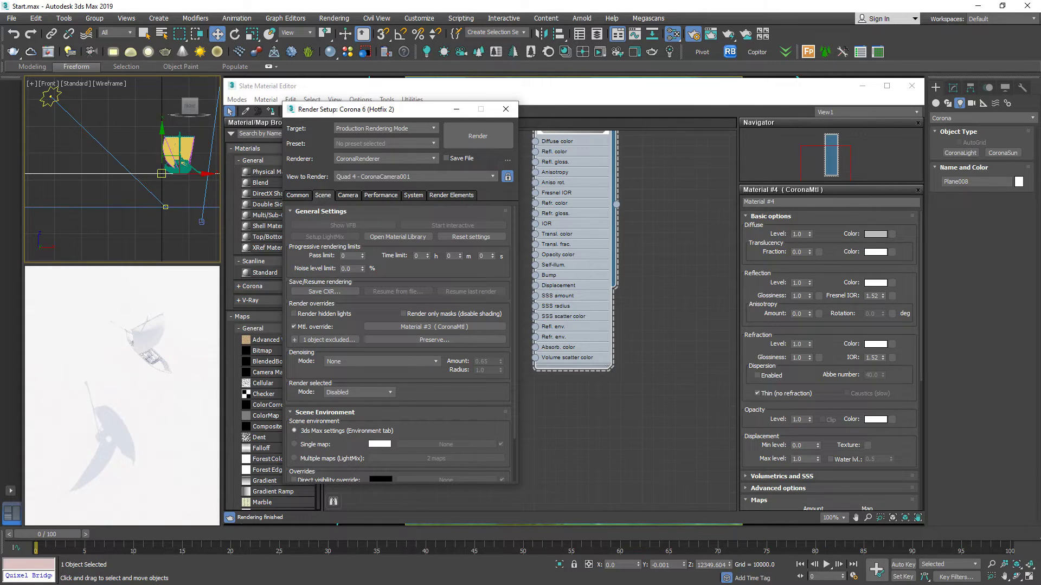
Move the Corona Sun in the Top view to about X -1585, Y -4569, close to the scene origin.
{"action": "left_click", "coordinate": [108, 152]}
{"action": "middle_click_drag", "start_coordinate": [108, 151], "coordinate": [106, 164]}
{"action": "key", "text": "t"}
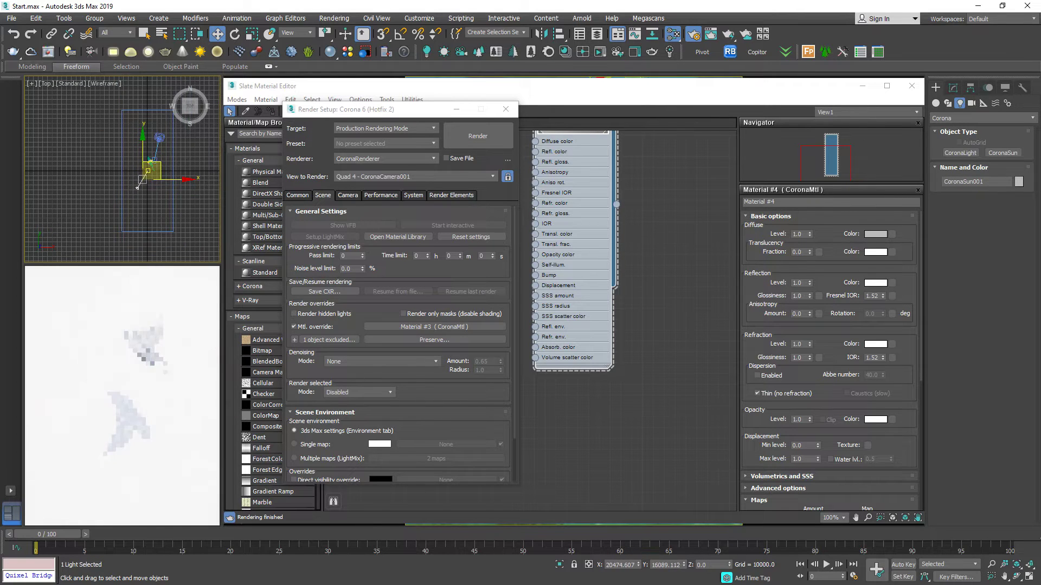
{"action": "left_click_drag", "start_coordinate": [143, 179], "coordinate": [148, 171]}
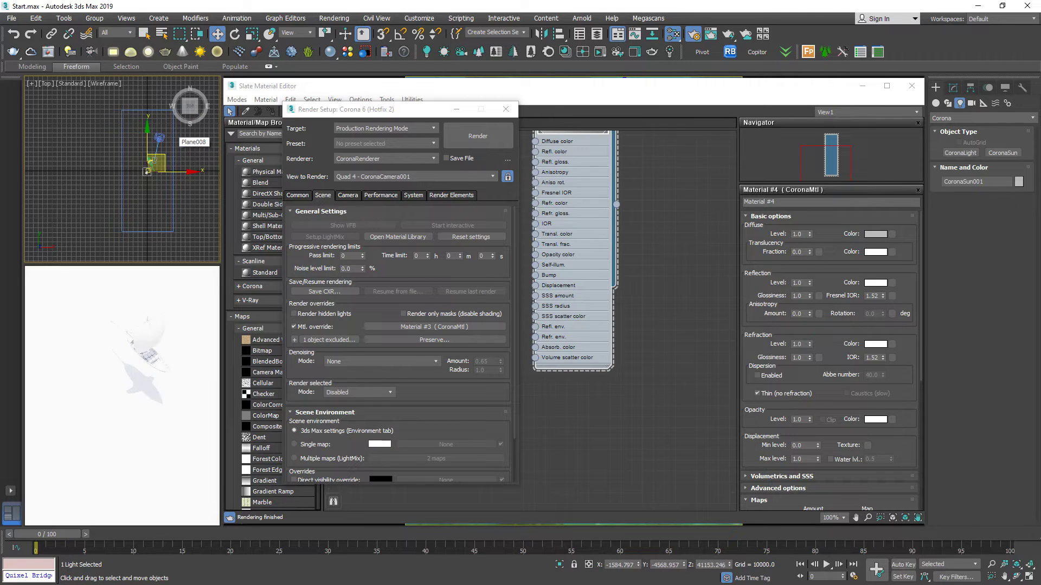
Move the Corona Sun in the Top view to about X -10830, Y -19355 and turn off the material override.
{"action": "left_click_drag", "start_coordinate": [147, 172], "coordinate": [144, 175]}
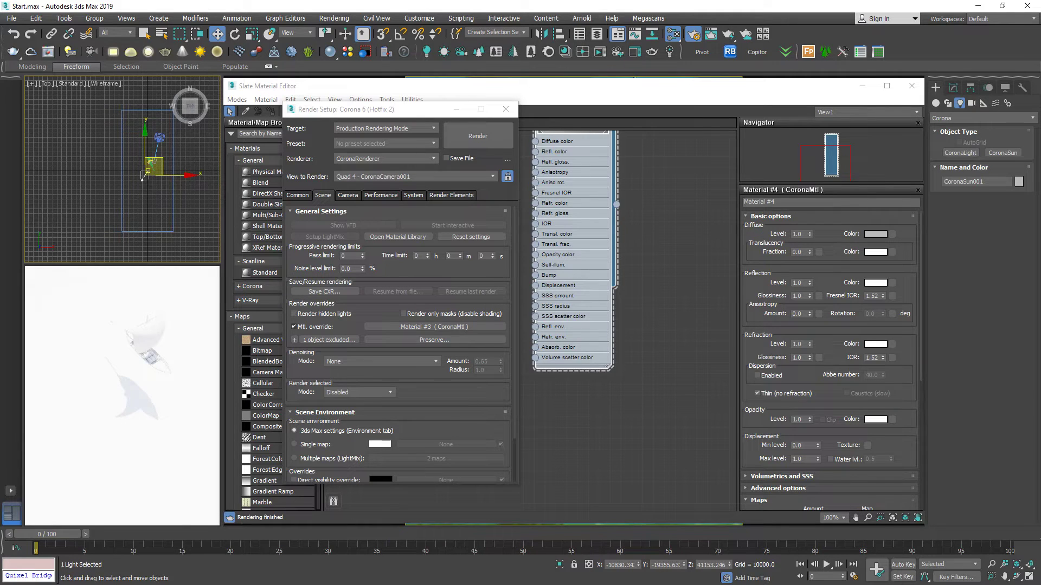
{"action": "left_click", "coordinate": [295, 327]}
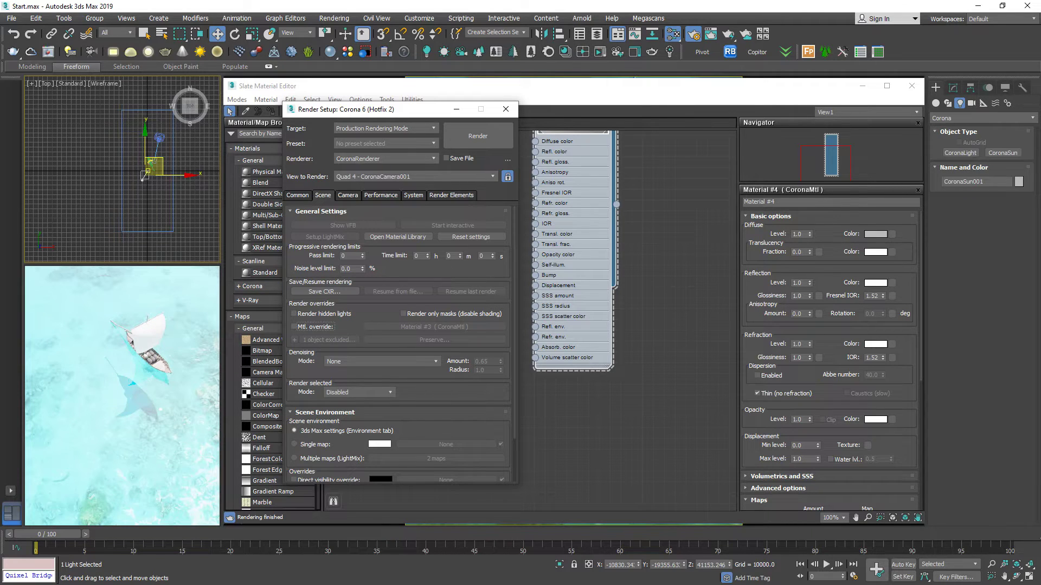
Set the Corona camera post-processing exposure to -5 EV and the contrast to 4.
{"action": "left_click", "coordinate": [347, 196]}
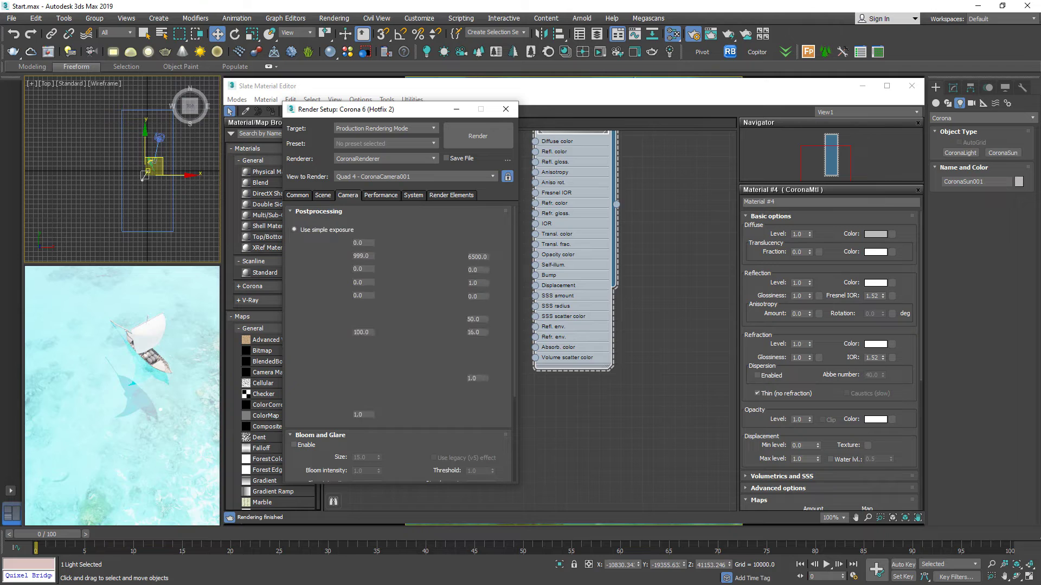
{"action": "type", "text": "-5"}
{"action": "key", "text": "Return"}
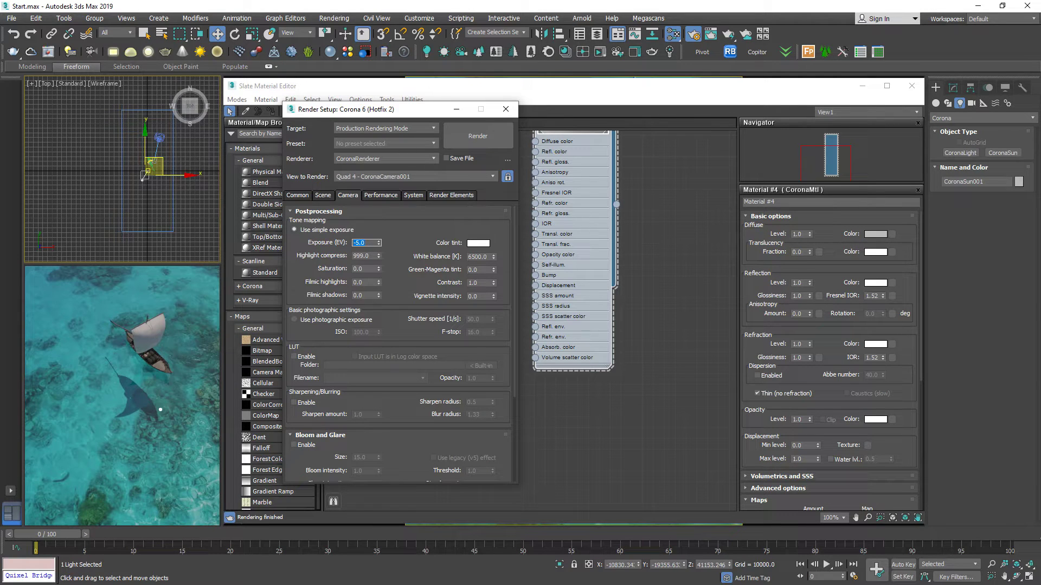
{"action": "double_click", "coordinate": [474, 283]}
{"action": "type", "text": "4"}
{"action": "key", "text": "Return"}
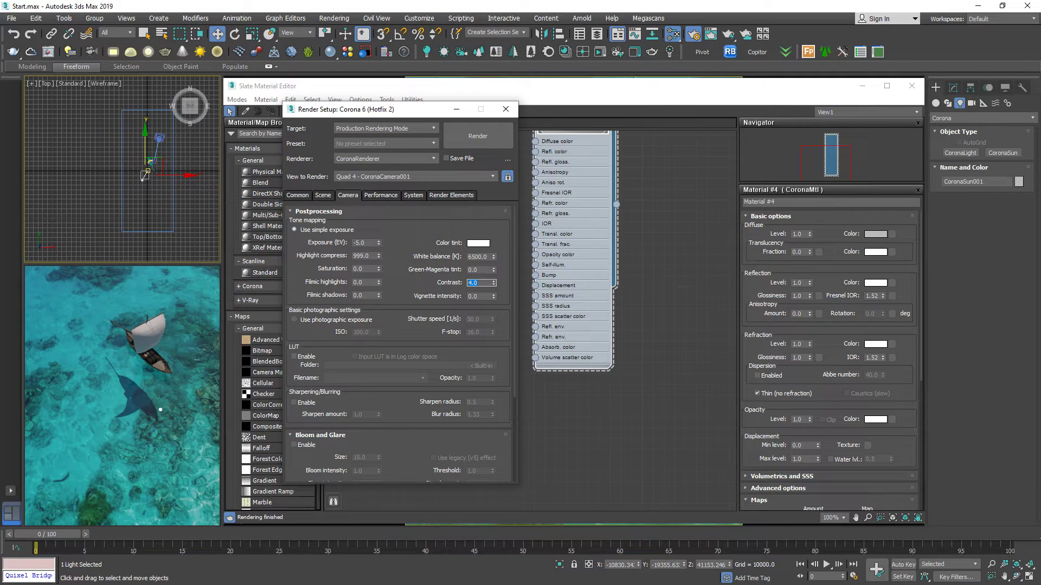
Move the Corona Sun in the Top view to about X -25872, Y -29499, further from the boat.
{"action": "left_click_drag", "start_coordinate": [154, 168], "coordinate": [154, 166]}
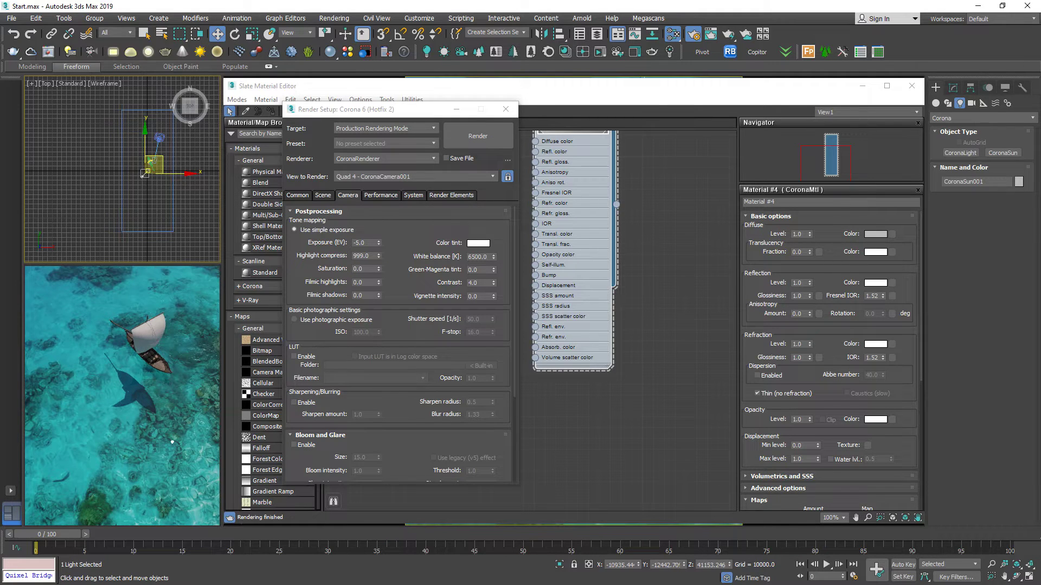
{"action": "left_click_drag", "start_coordinate": [153, 164], "coordinate": [135, 185]}
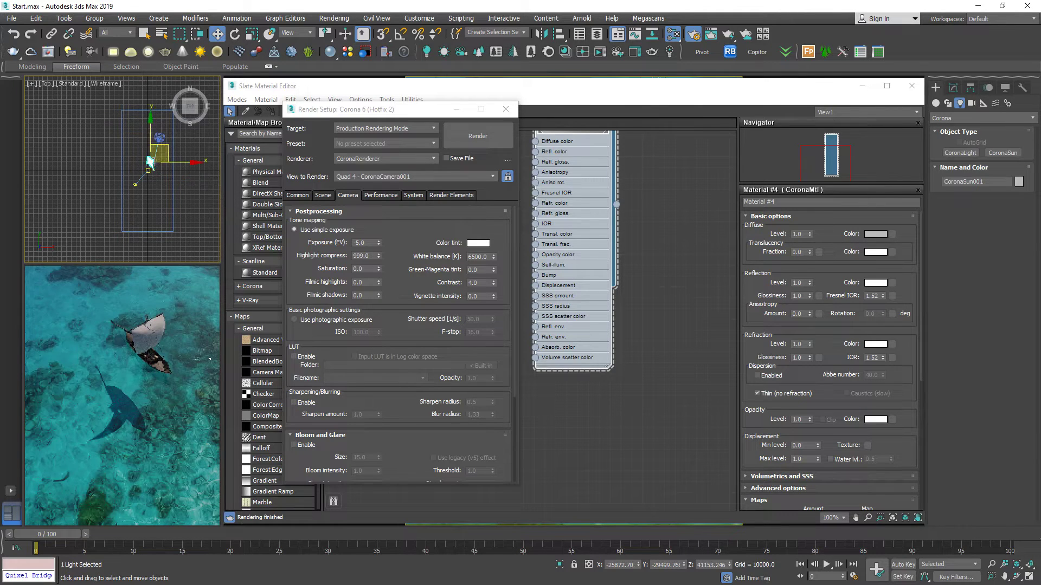
Try the boat group at about X 21416, Y 8078, stop the interactive render, and return the boat to its previous position.
{"action": "left_click_drag", "start_coordinate": [150, 163], "coordinate": [156, 166]}
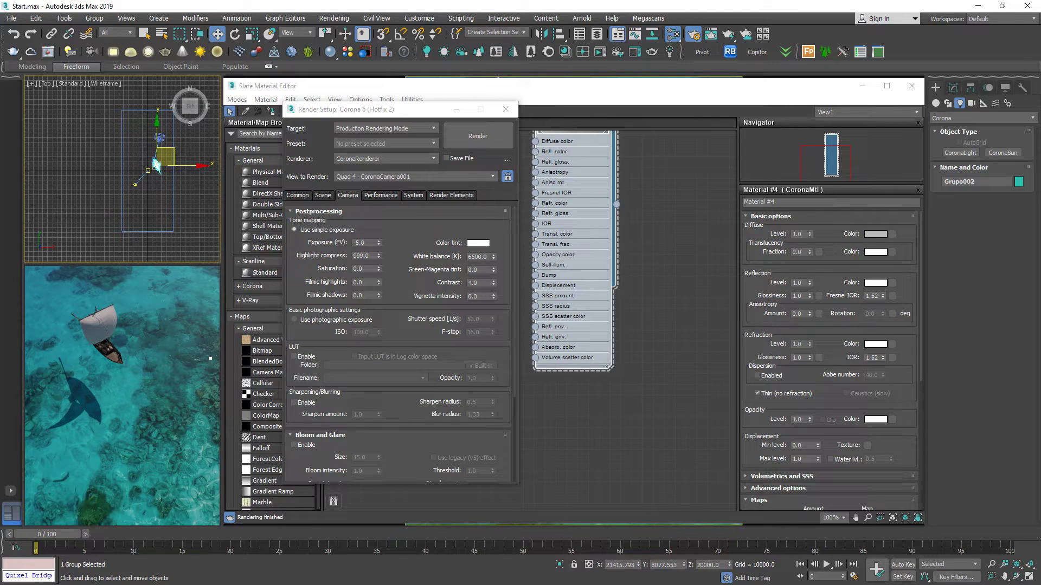
{"action": "right_click", "coordinate": [153, 345]}
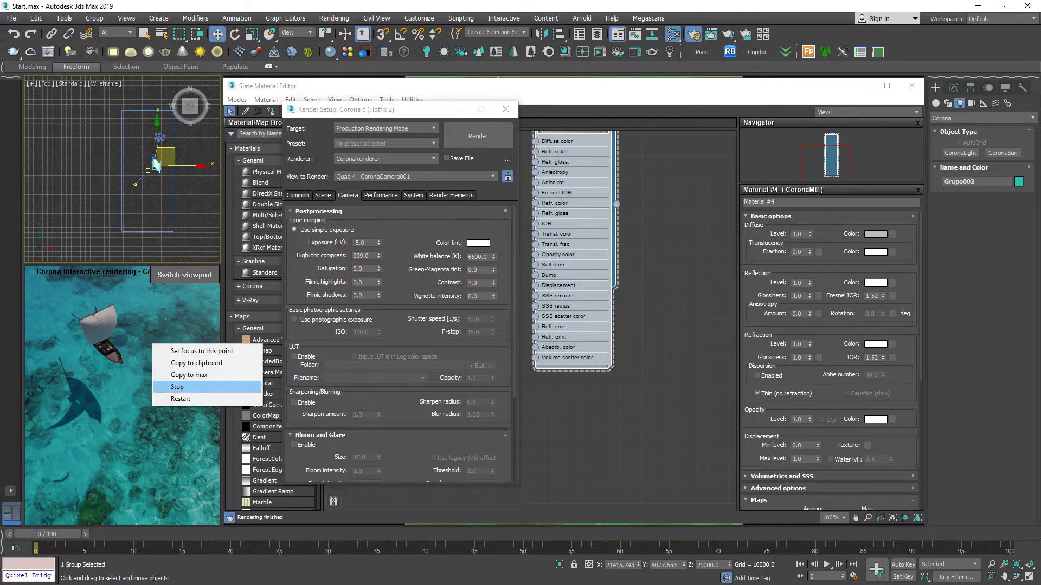
{"action": "left_click", "coordinate": [170, 389]}
{"action": "left_click_drag", "start_coordinate": [156, 166], "coordinate": [150, 163]}
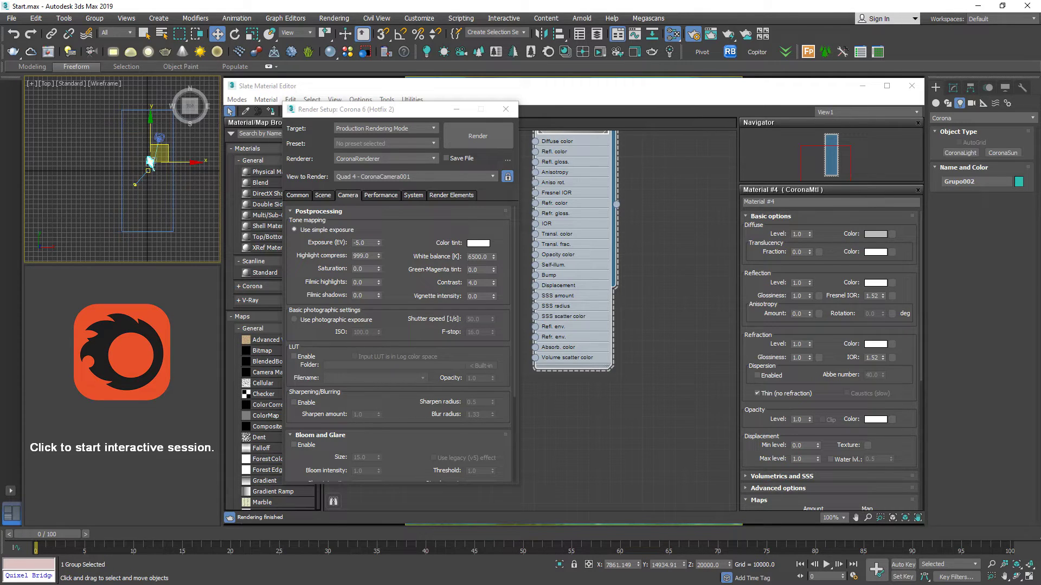
Close the render settings, connect a new Noise map to the water material's Bump input, and restart the interactive render.
{"action": "key", "text": "F10"}
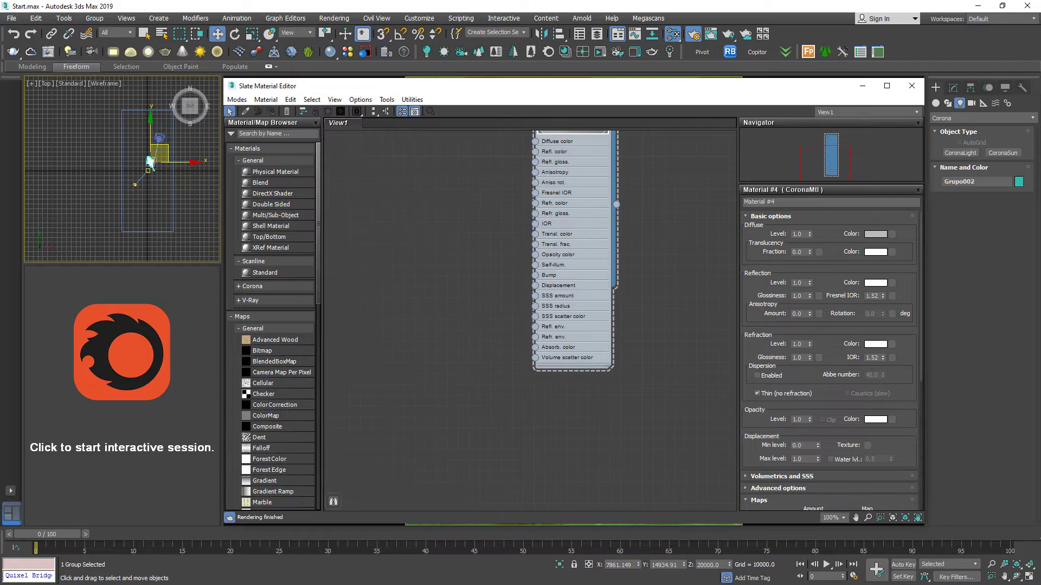
{"action": "right_click", "coordinate": [411, 243]}
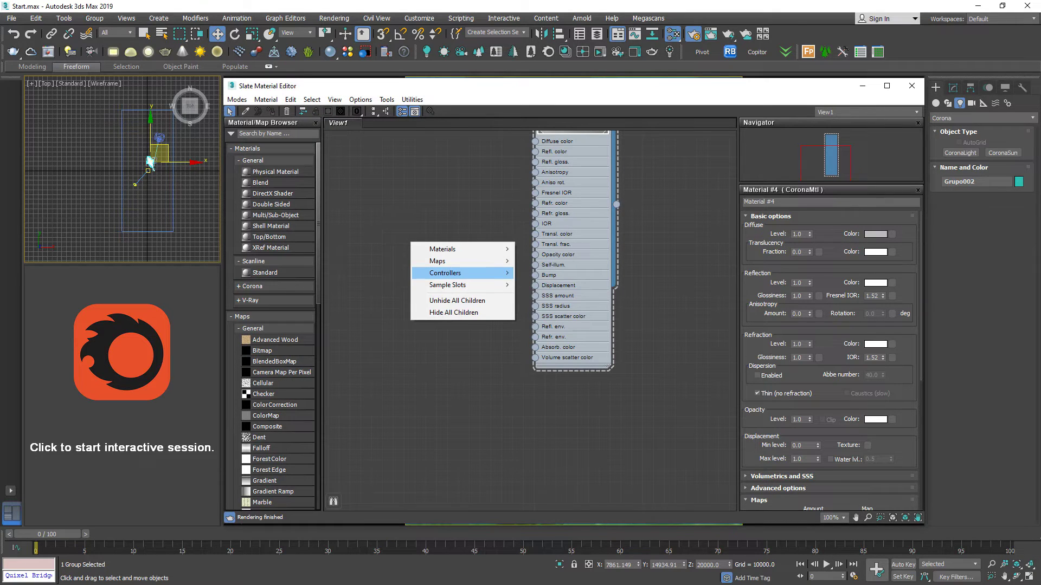
{"action": "mouse_move", "coordinate": [437, 261]}
{"action": "mouse_move", "coordinate": [542, 260]}
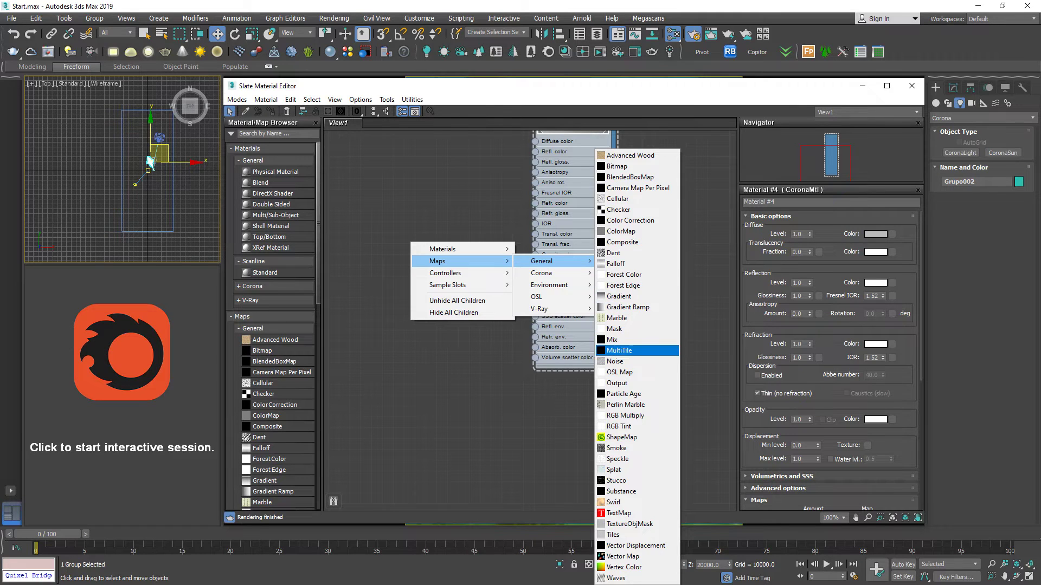
{"action": "left_click", "coordinate": [615, 361]}
{"action": "left_click_drag", "start_coordinate": [454, 259], "coordinate": [535, 275]}
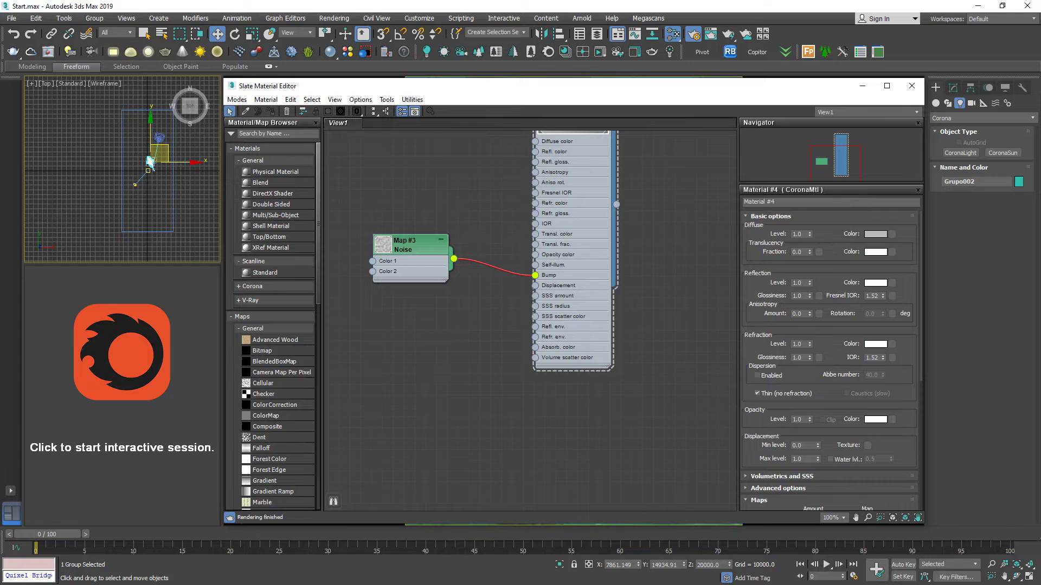
{"action": "left_click", "coordinate": [128, 394]}
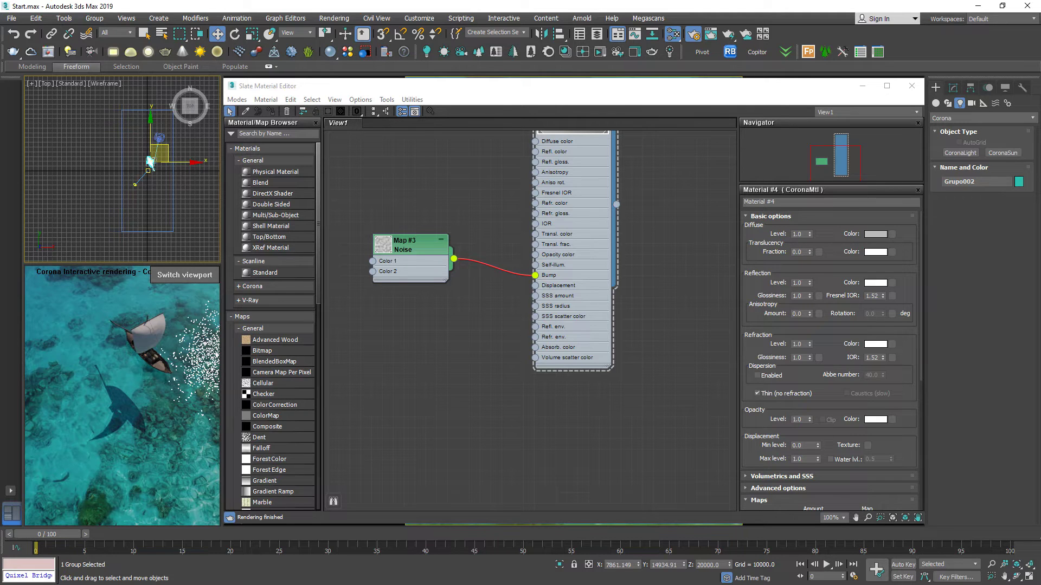
Set the Corona Sun's size to 5 and move it in the Top view to about X -14762, Y -24258.
{"action": "left_click", "coordinate": [136, 184]}
{"action": "scroll", "coordinate": [135, 184], "scroll_direction": "up", "scroll_amount": 3}
{"action": "left_click", "coordinate": [136, 185]}
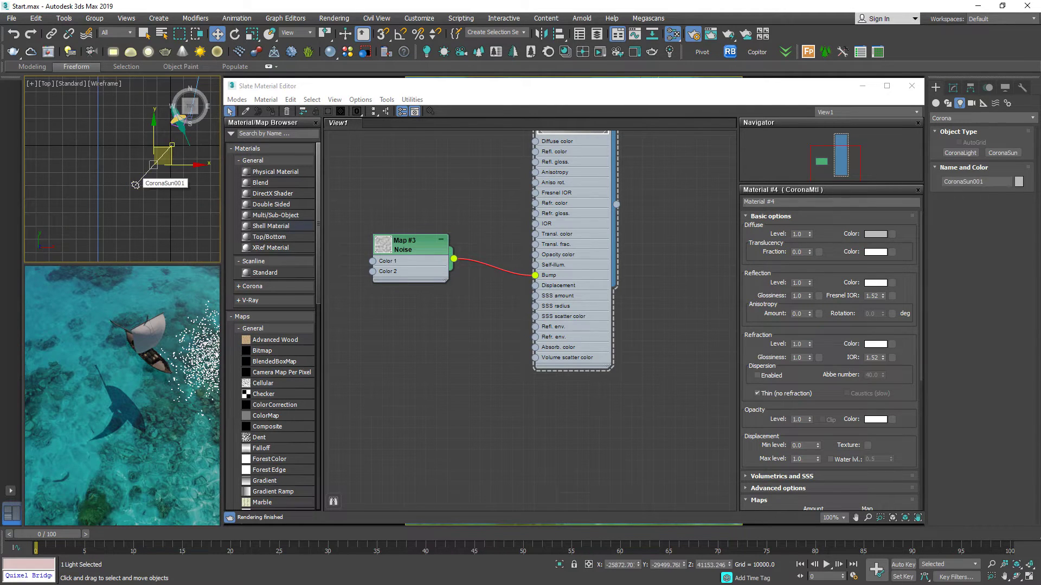
{"action": "left_click", "coordinate": [953, 88]}
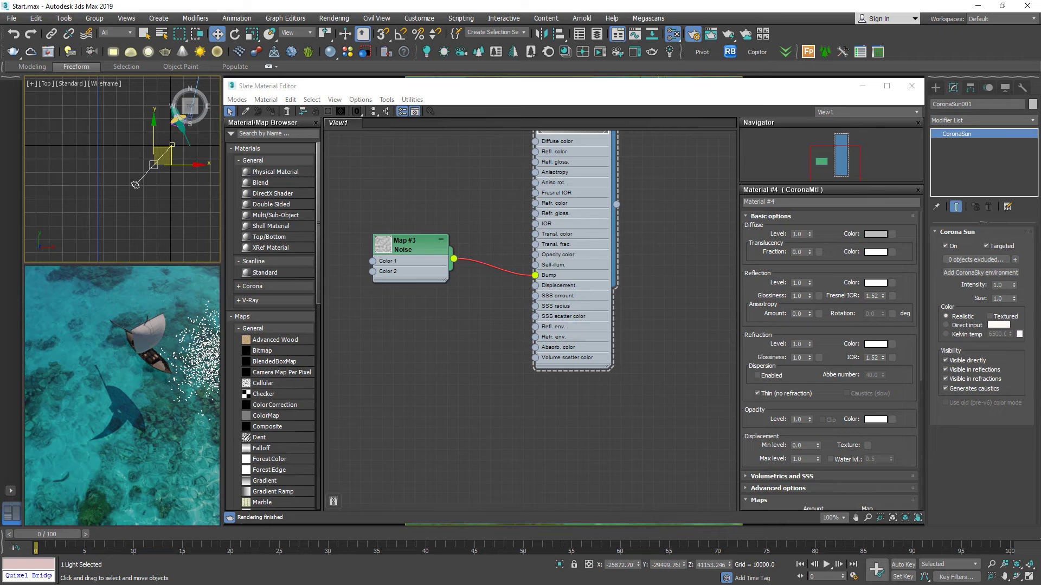
{"action": "double_click", "coordinate": [1000, 299]}
{"action": "type", "text": "5"}
{"action": "key", "text": "Return"}
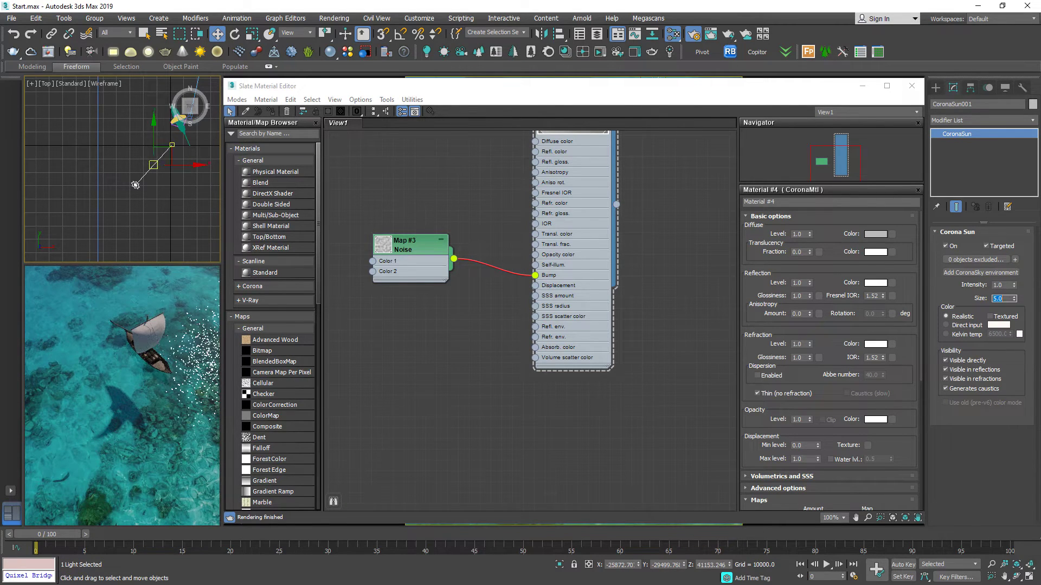
{"action": "left_click_drag", "start_coordinate": [136, 185], "coordinate": [142, 182]}
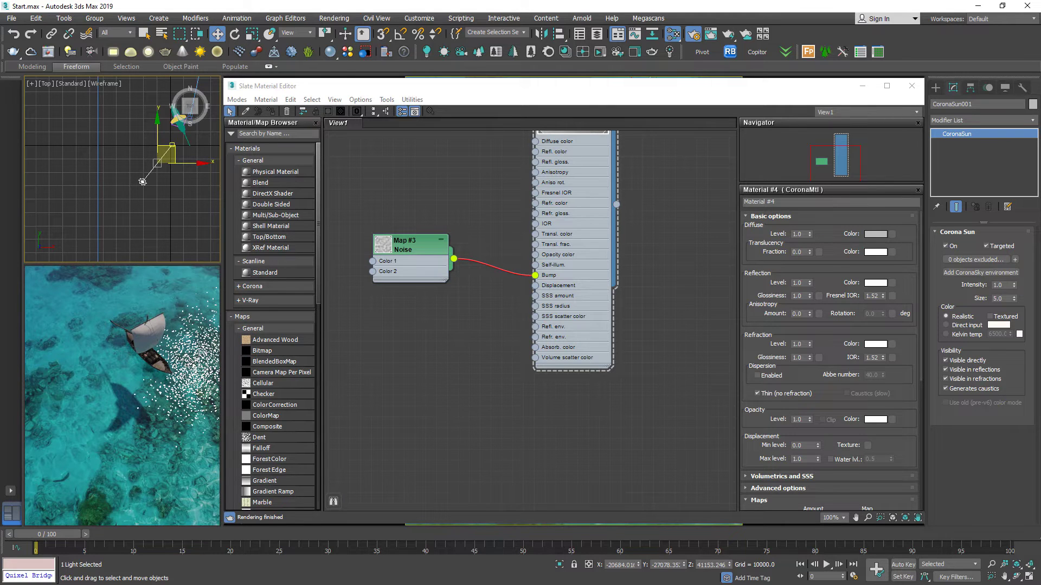
{"action": "left_click_drag", "start_coordinate": [142, 182], "coordinate": [150, 178]}
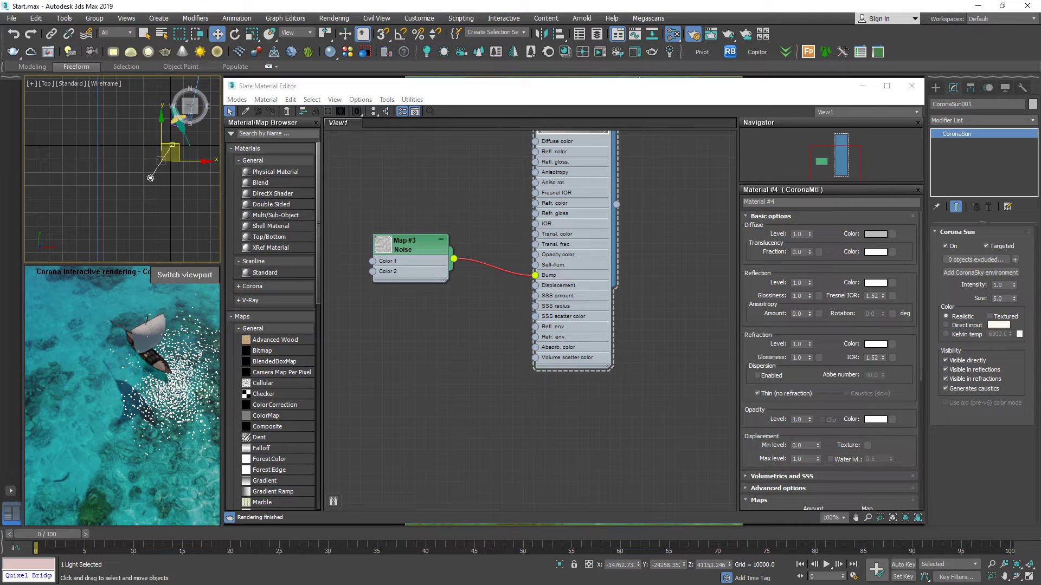
Stop the interactive render and select the boat group in the Top view with the Select Object tool active.
{"action": "right_click", "coordinate": [143, 360]}
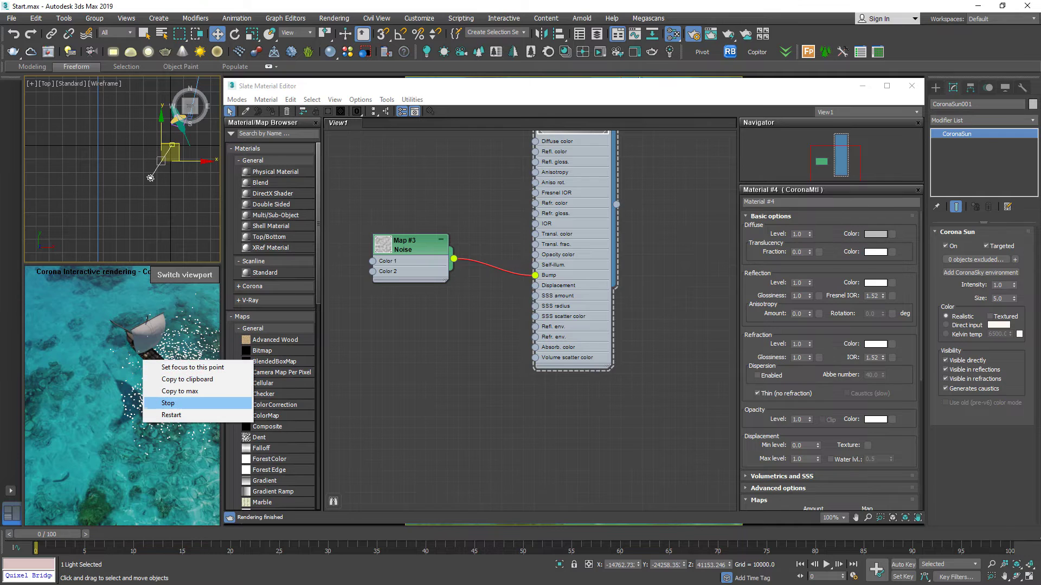
{"action": "left_click", "coordinate": [168, 404]}
{"action": "scroll", "coordinate": [139, 193], "scroll_direction": "up", "scroll_amount": 5}
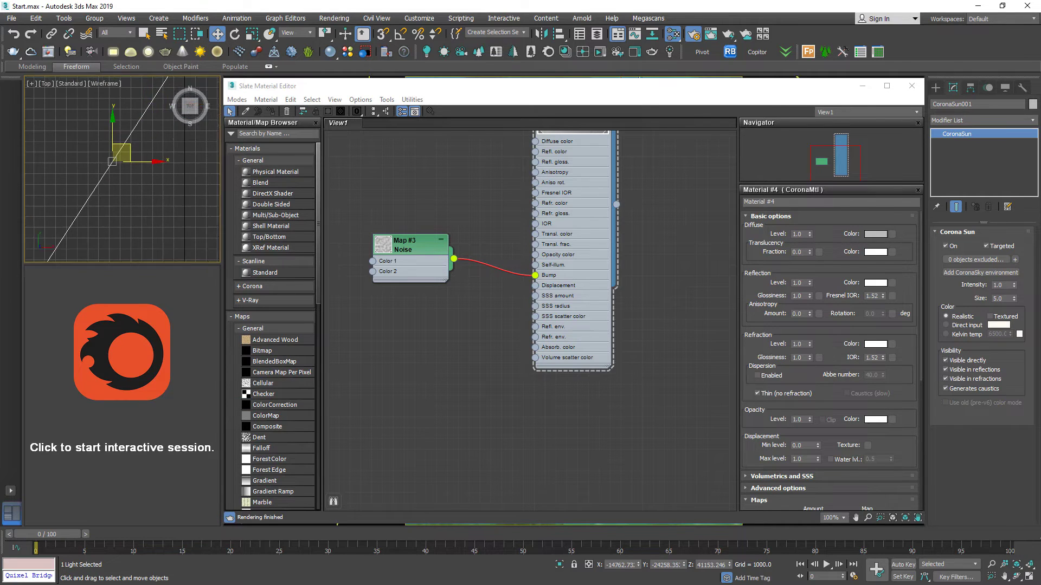
{"action": "middle_click_drag", "start_coordinate": [122, 163], "coordinate": [111, 187]}
{"action": "left_click", "coordinate": [136, 162]}
{"action": "scroll", "coordinate": [141, 135], "scroll_direction": "down", "scroll_amount": 3}
{"action": "middle_click_drag", "start_coordinate": [162, 103], "coordinate": [134, 167]}
{"action": "left_click", "coordinate": [118, 163]}
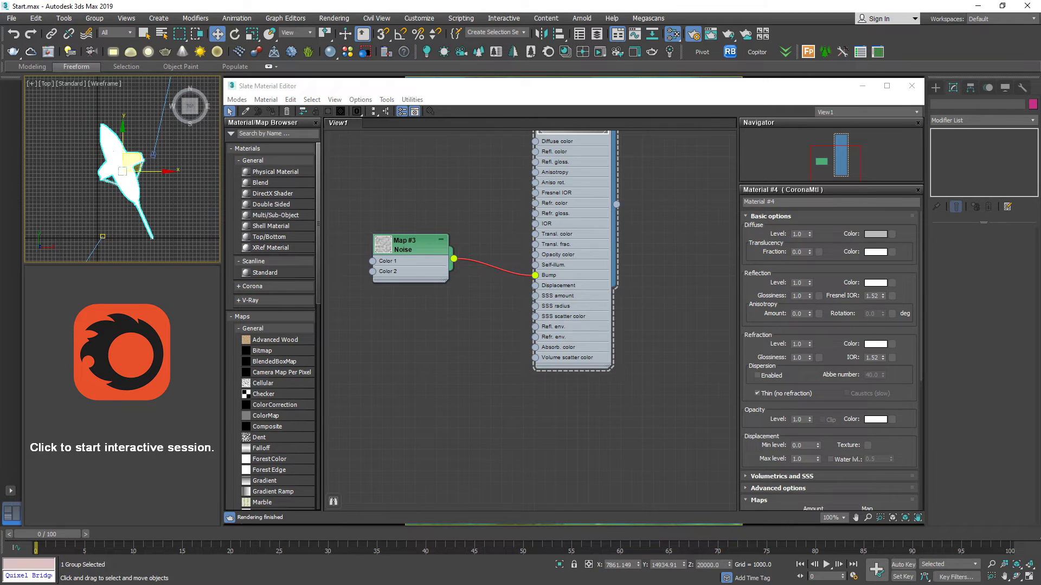
{"action": "left_click", "coordinate": [144, 34]}
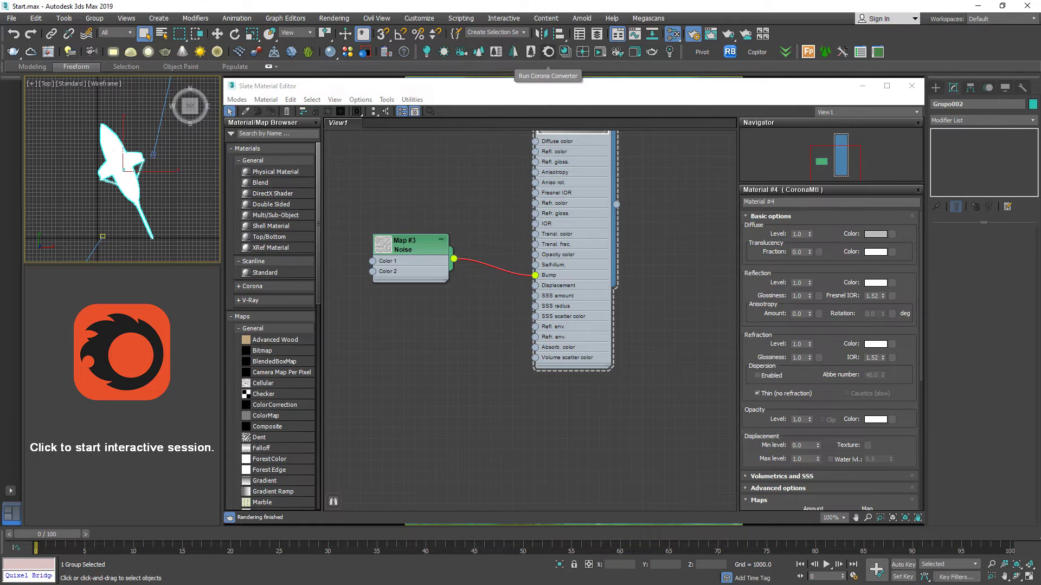
Run the Corona Converter on the materials of selected objects only, and put its window away.
{"action": "left_click", "coordinate": [548, 51]}
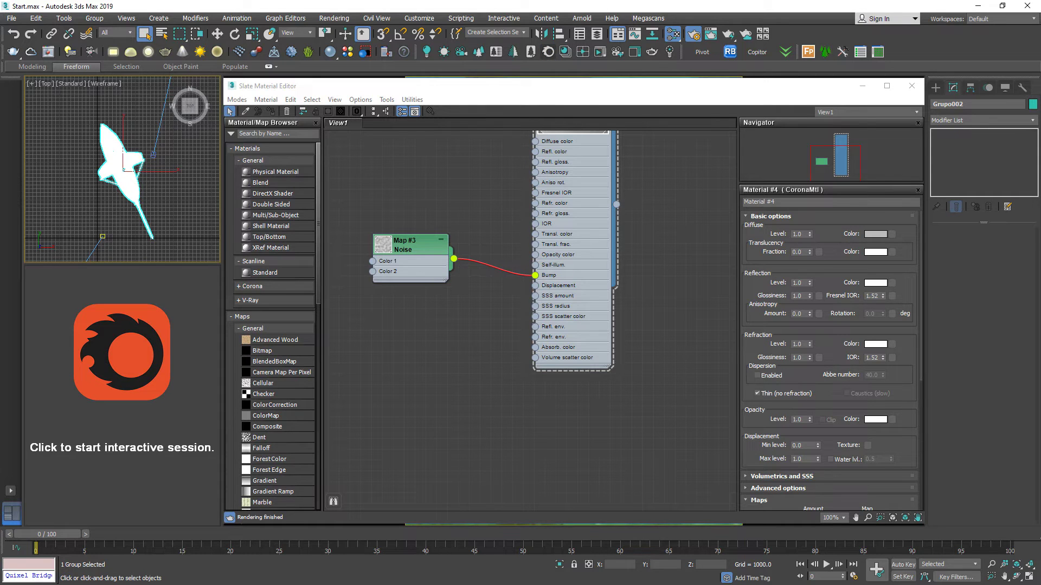
{"action": "left_click_drag", "start_coordinate": [7, 0], "coordinate": [421, 68]}
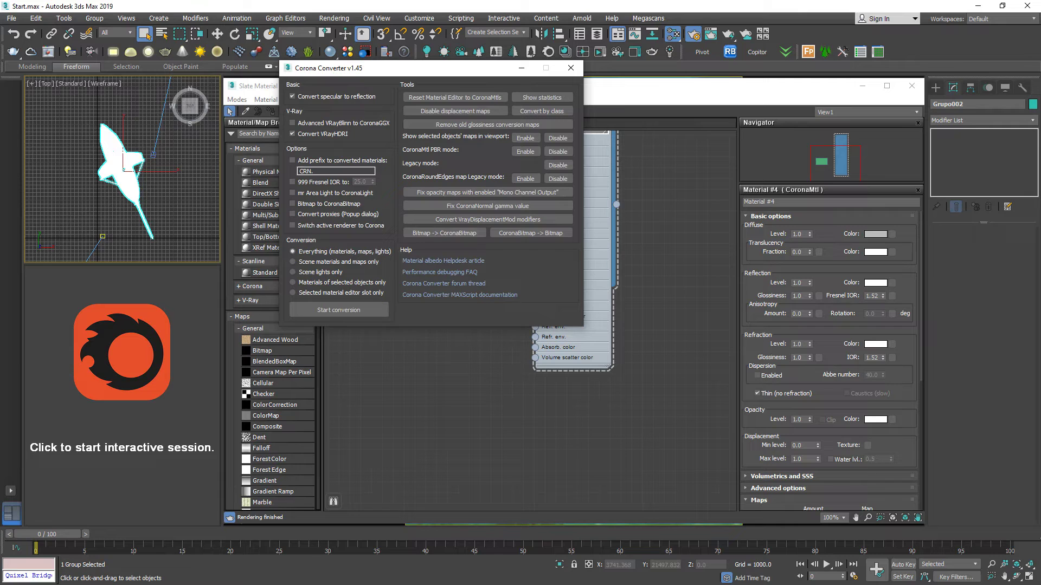
{"action": "left_click", "coordinate": [293, 282]}
{"action": "left_click", "coordinate": [339, 310]}
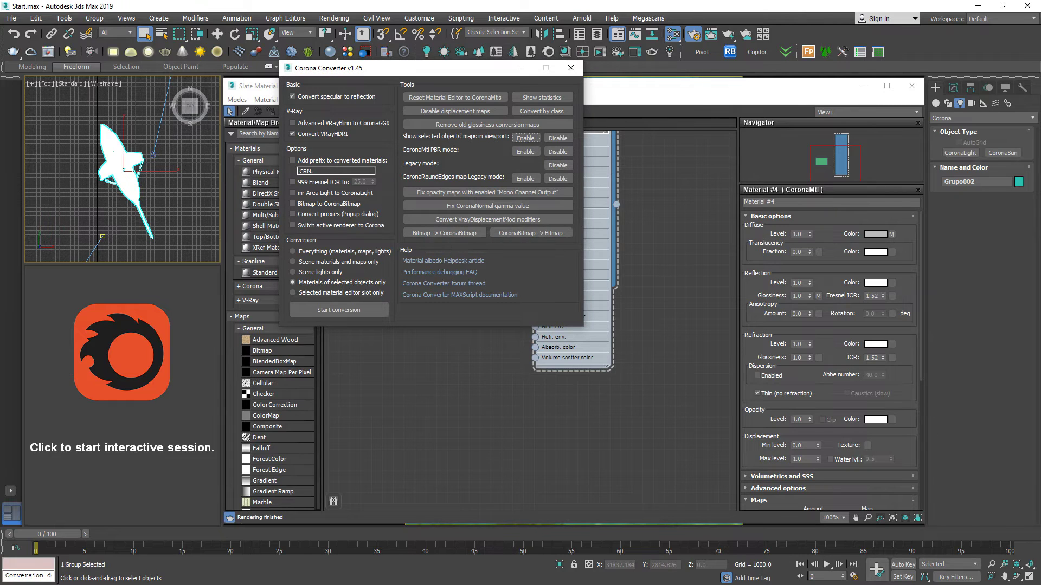
{"action": "left_click", "coordinate": [487, 193]}
{"action": "left_click", "coordinate": [522, 67]}
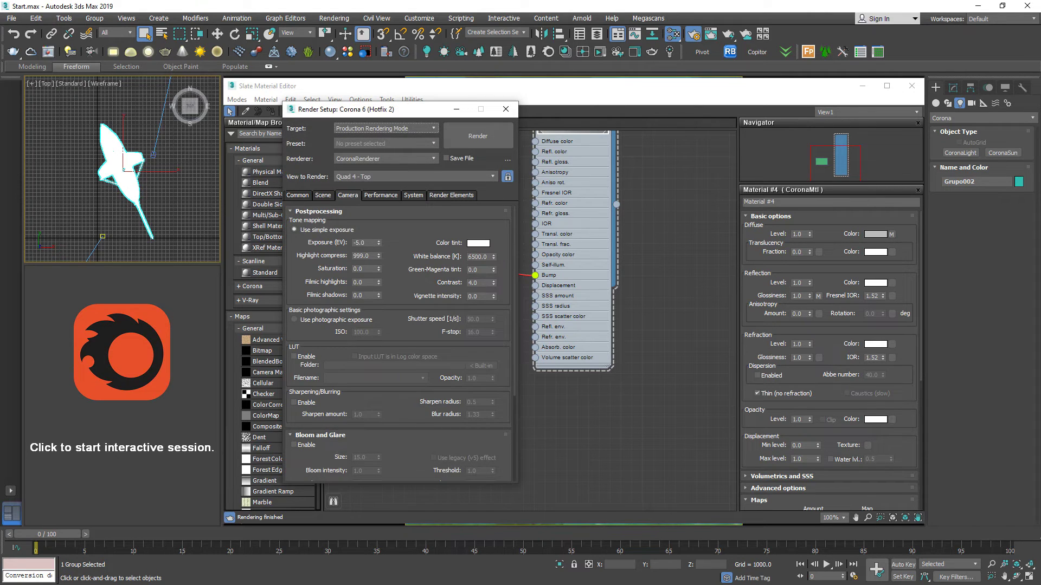
Set the noise level limit to 6% and the denoising mode to Corona High Quality in the render settings.
{"action": "left_click", "coordinate": [323, 195]}
{"action": "double_click", "coordinate": [347, 269]}
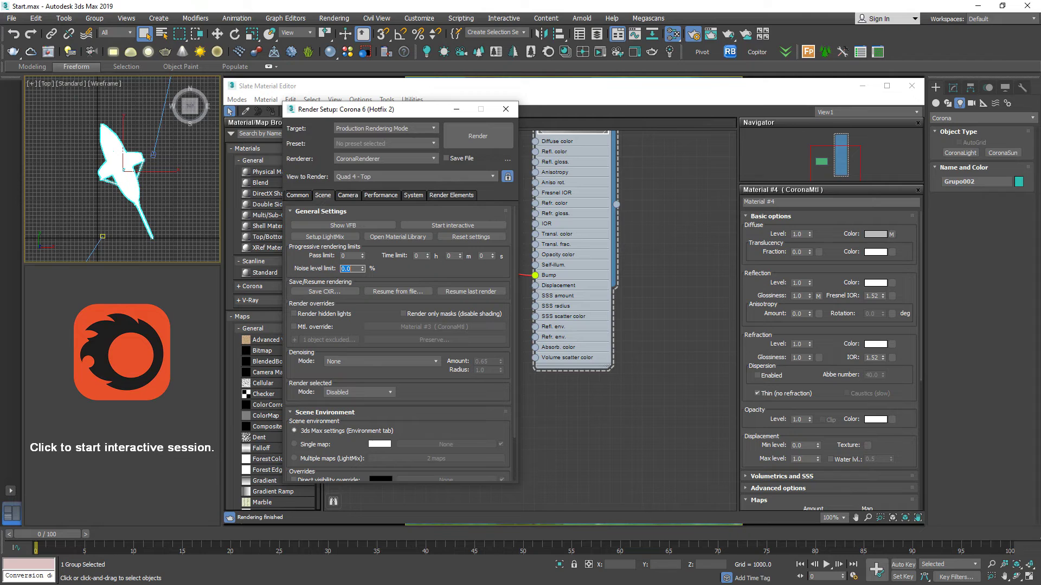
{"action": "type", "text": "6"}
{"action": "key", "text": "Return"}
{"action": "left_click", "coordinate": [382, 361]}
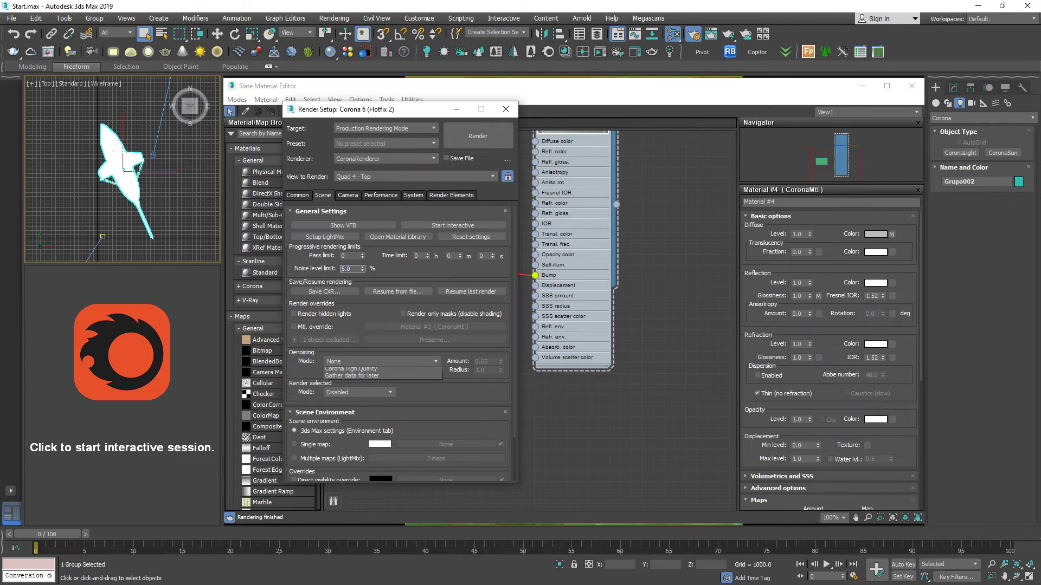
{"action": "left_click", "coordinate": [353, 400]}
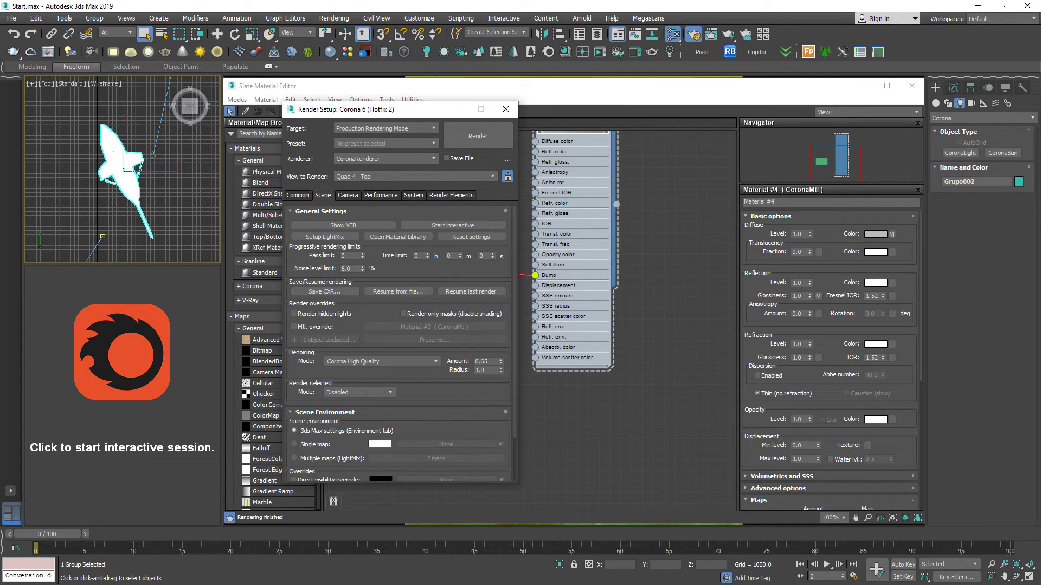
Set the output width to 720 with the aspect ratio locked and render the CoronaCamera001 view.
{"action": "left_click", "coordinate": [297, 195]}
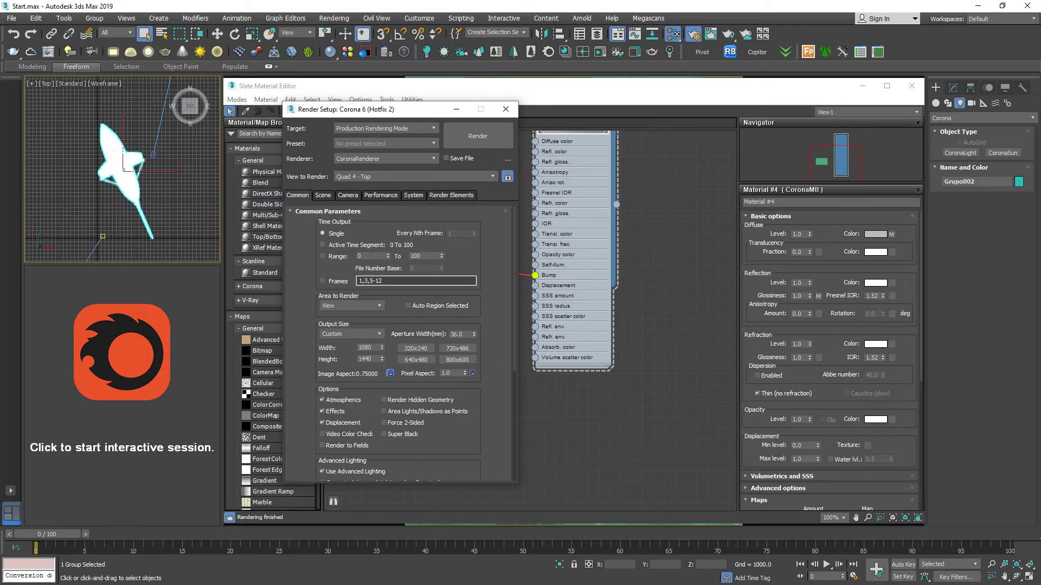
{"action": "double_click", "coordinate": [365, 348]}
{"action": "type", "text": "720"}
{"action": "key", "text": "Return"}
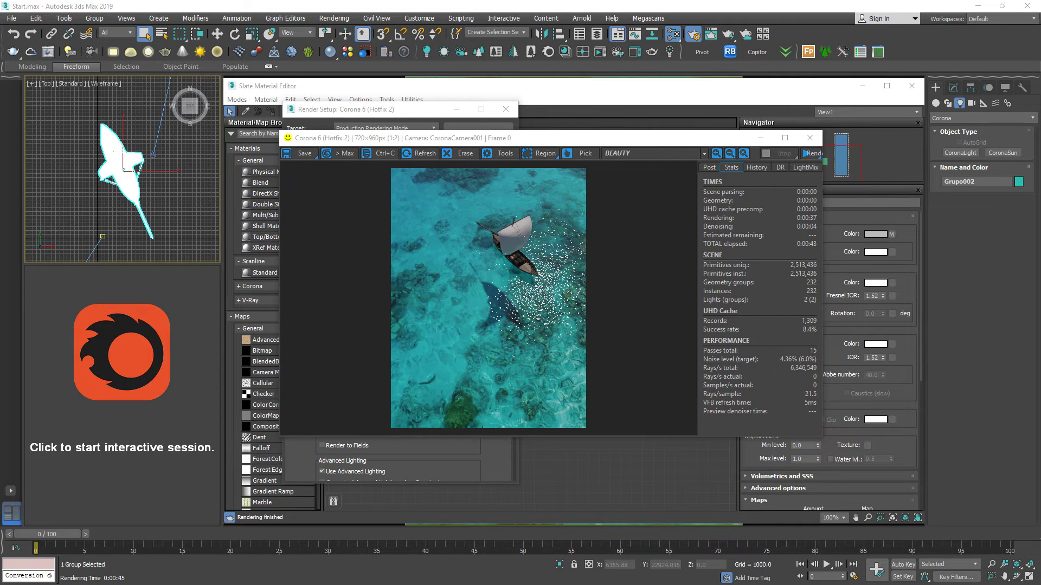
Save the rendered image to the Desktop as test.jpg with a gamma override of 2.2 and JPEG quality 100.
{"action": "left_click", "coordinate": [304, 153]}
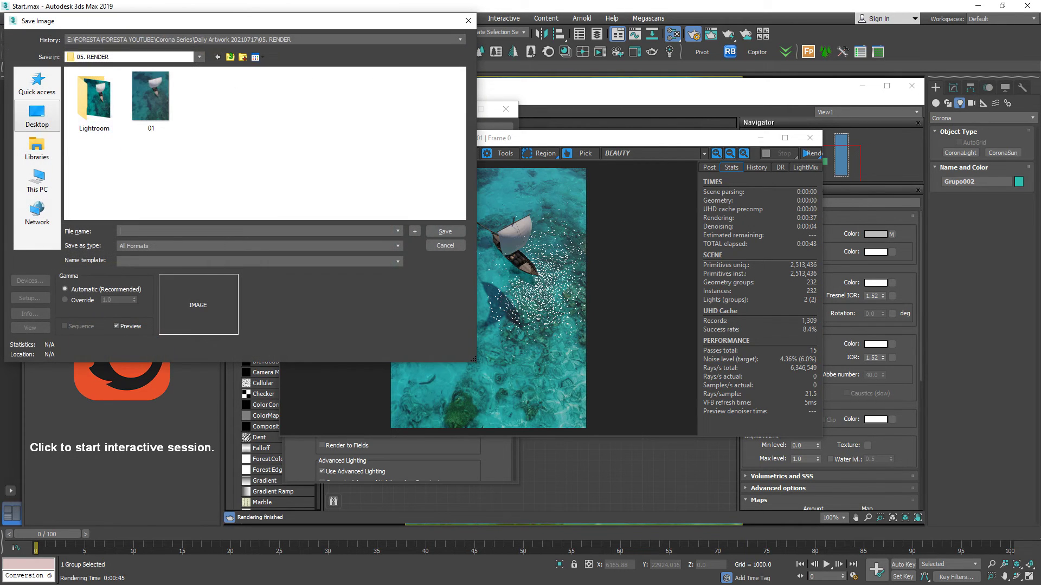
{"action": "left_click", "coordinate": [36, 116]}
{"action": "left_click", "coordinate": [65, 299]}
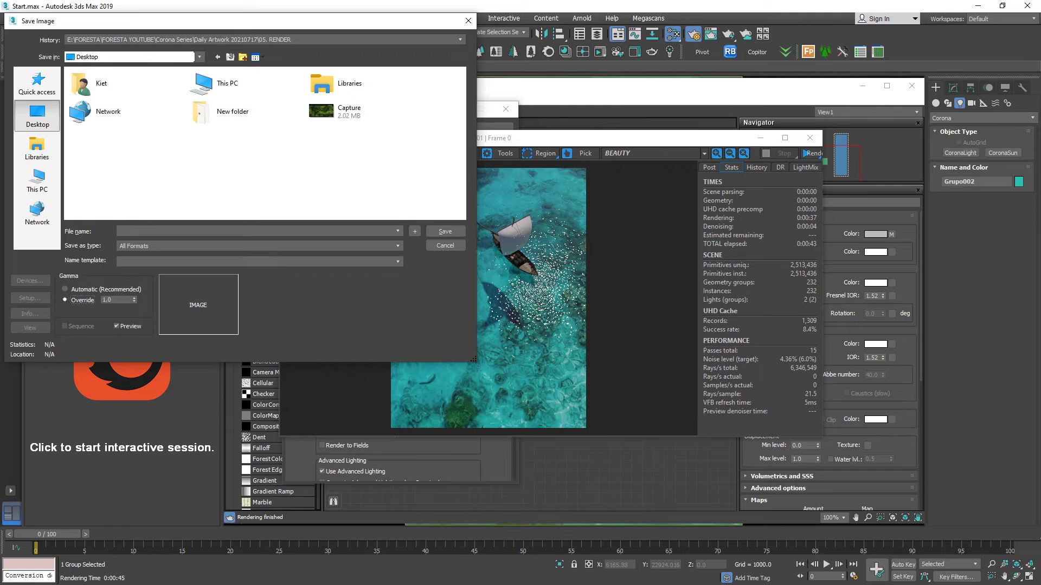
{"action": "double_click", "coordinate": [111, 299]}
{"action": "left_click", "coordinate": [121, 231]}
{"action": "type", "text": "test.jpg"}
{"action": "key", "text": "Return"}
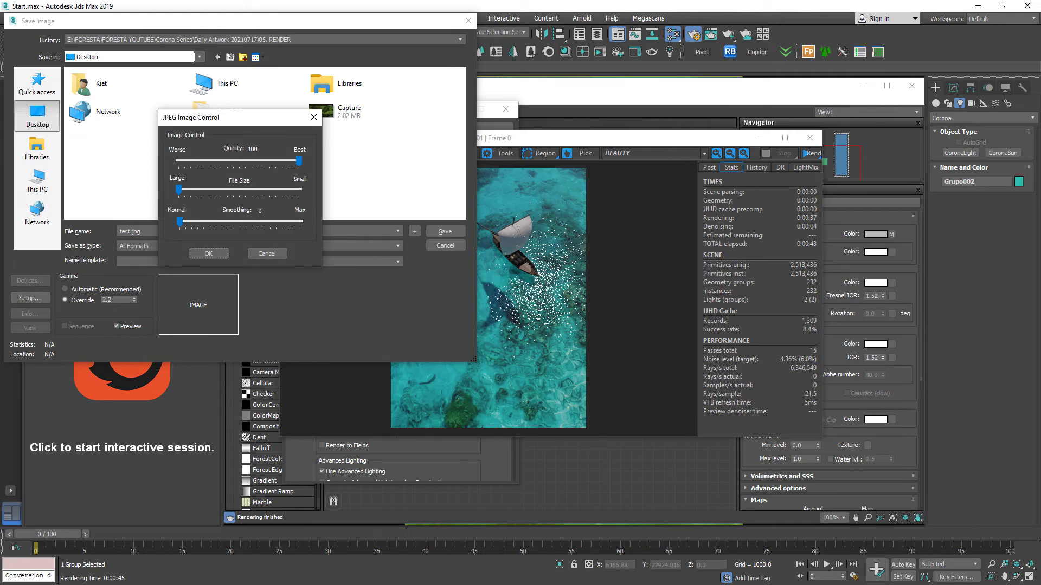
{"action": "key", "text": "Return"}
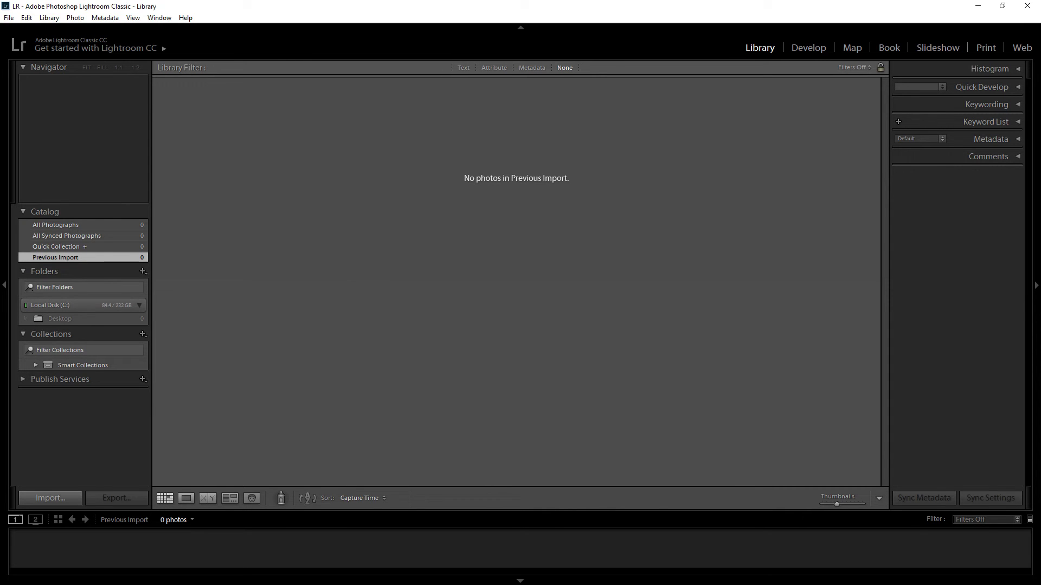
Switch to Lightroom Classic and import only test.jpg from the Desktop folder into the catalog.
{"action": "left_click", "coordinate": [51, 498]}
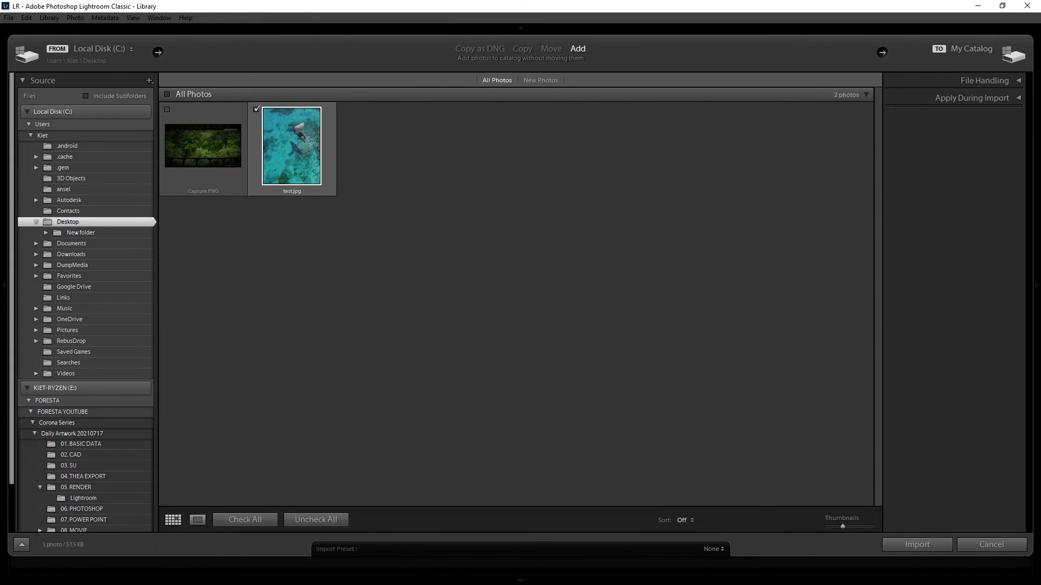
{"action": "left_click", "coordinate": [917, 545]}
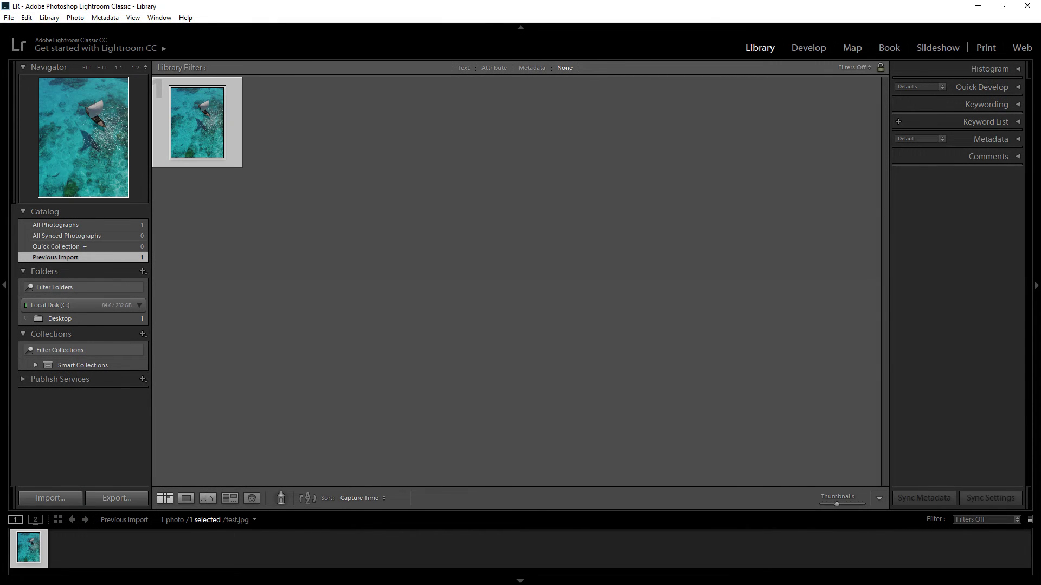
Open test.jpg in the Develop module and apply the Foresta - Green | Hawaii preset.
{"action": "key", "text": "d"}
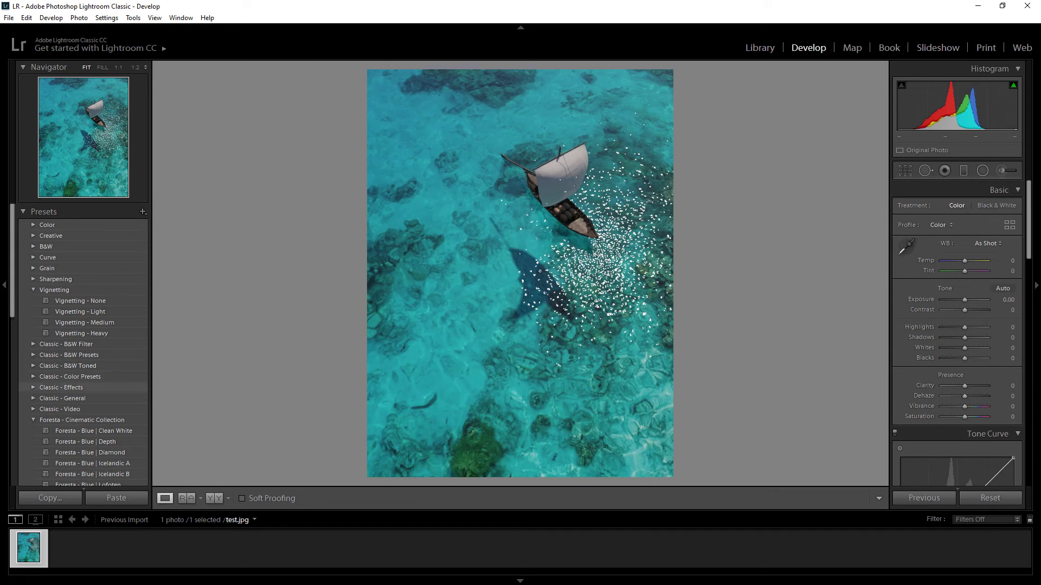
{"action": "scroll", "coordinate": [84, 347], "scroll_direction": "down", "scroll_amount": 10}
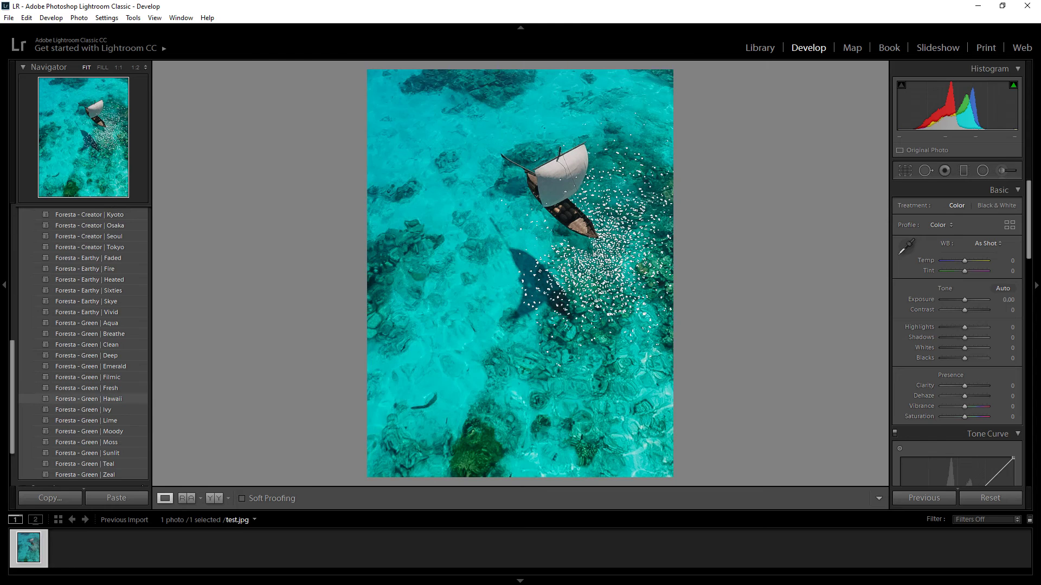
{"action": "left_click", "coordinate": [90, 399]}
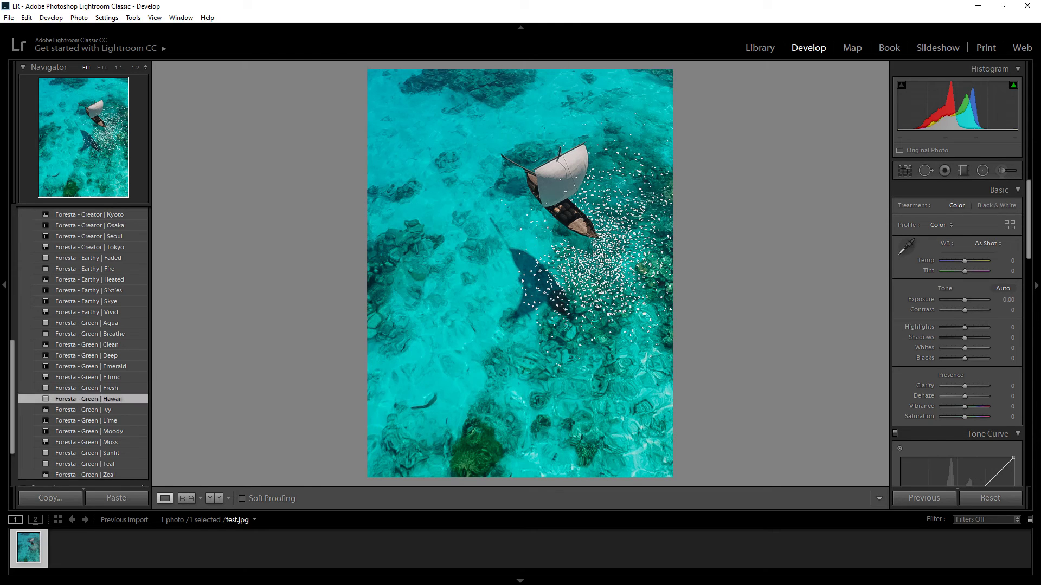
Darken the photo's edges with a post-crop vignette, setting its Amount to -19.
{"action": "scroll", "coordinate": [956, 333], "scroll_direction": "down", "scroll_amount": 15}
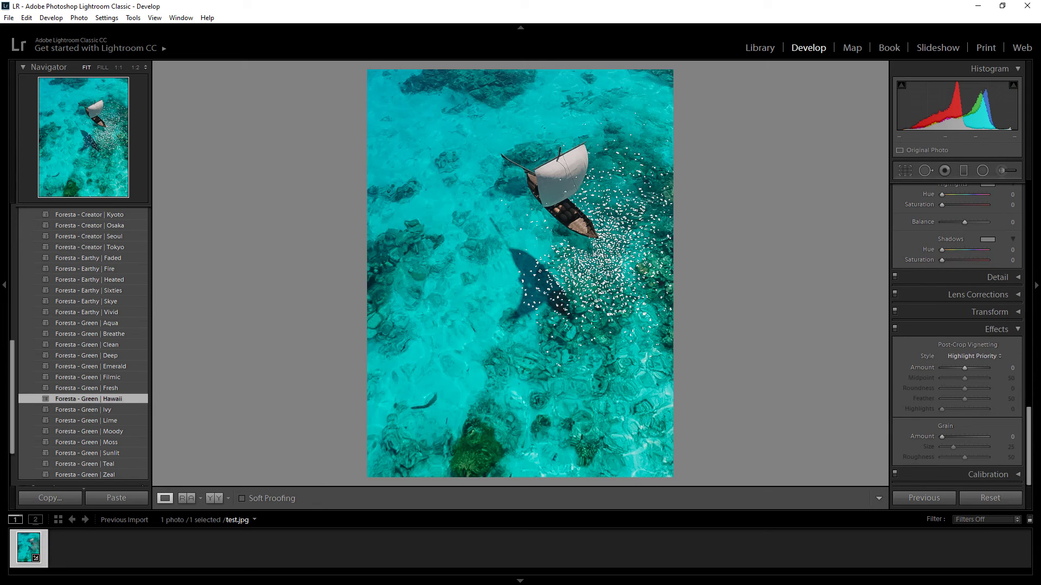
{"action": "left_click_drag", "start_coordinate": [964, 368], "coordinate": [962, 367]}
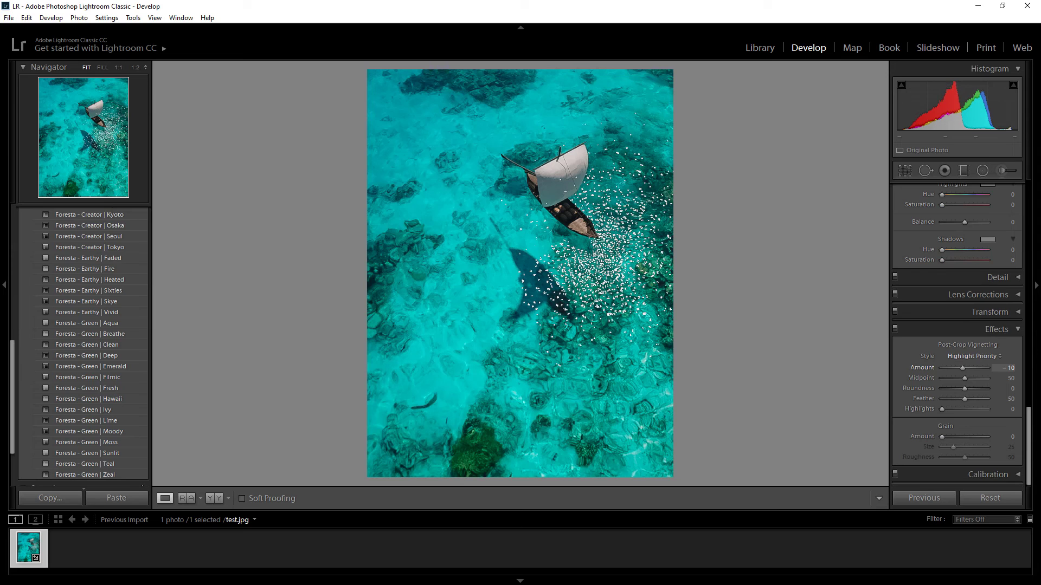
{"action": "left_click_drag", "start_coordinate": [962, 368], "coordinate": [960, 367]}
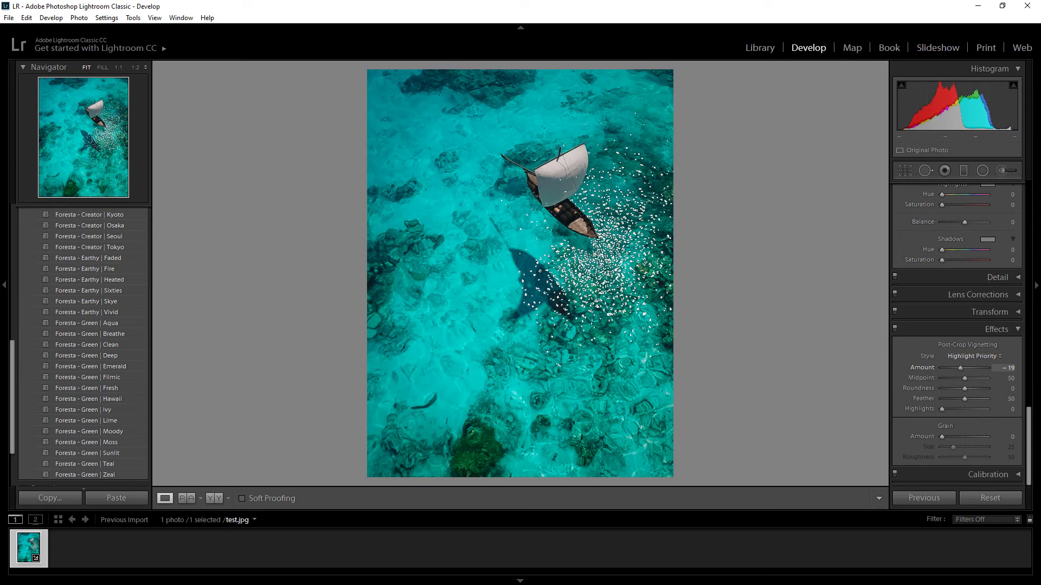
Try Shadows at -57, a lower Blacks value and Contrast at -14, undoing each adjustment.
{"action": "scroll", "coordinate": [957, 333], "scroll_direction": "up", "scroll_amount": 10}
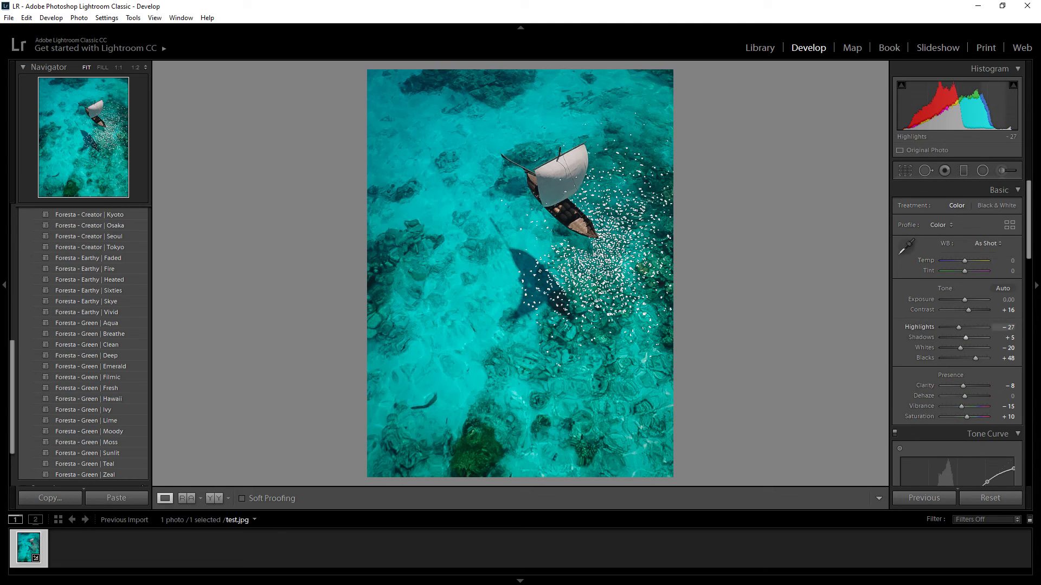
{"action": "mouse_move", "coordinate": [966, 338]}
{"action": "left_mouse_down"}
{"action": "mouse_move", "coordinate": [955, 338]}
{"action": "mouse_move", "coordinate": [975, 338]}
{"action": "mouse_move", "coordinate": [958, 338]}
{"action": "left_mouse_up"}
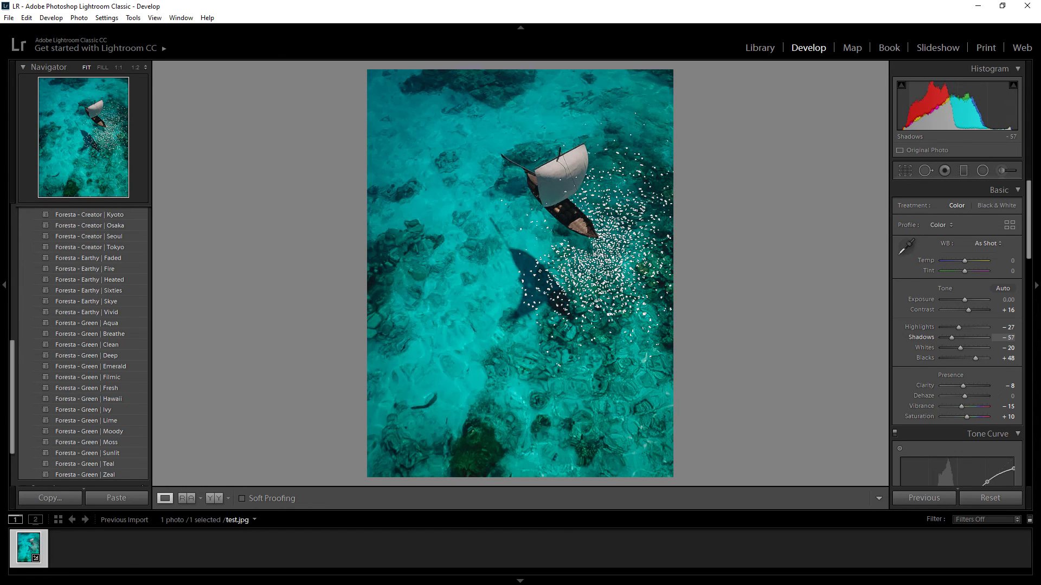
{"action": "key", "text": "ctrl+z"}
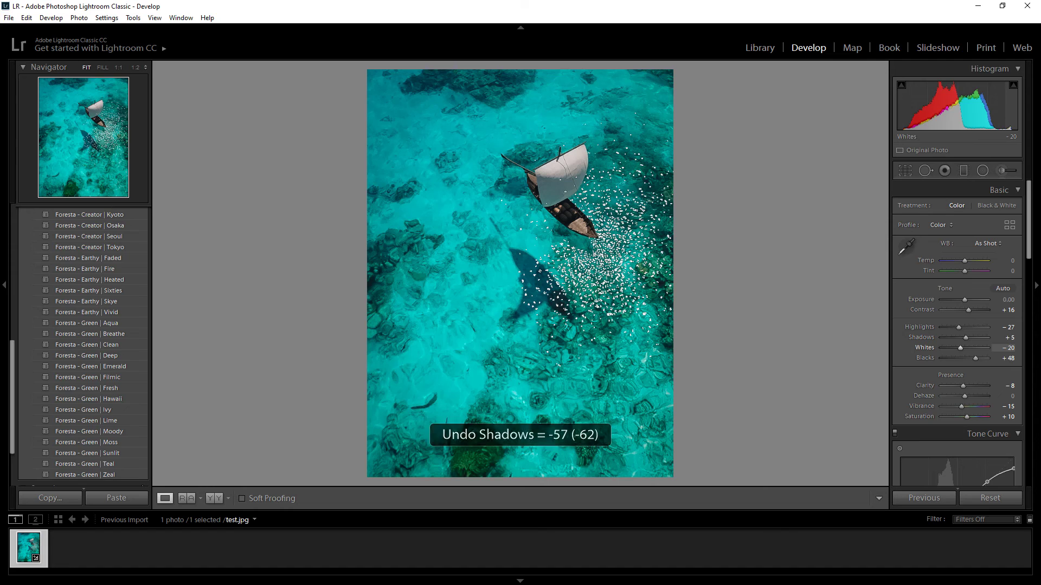
{"action": "left_click_drag", "start_coordinate": [976, 358], "coordinate": [955, 358]}
{"action": "key", "text": "ctrl+z"}
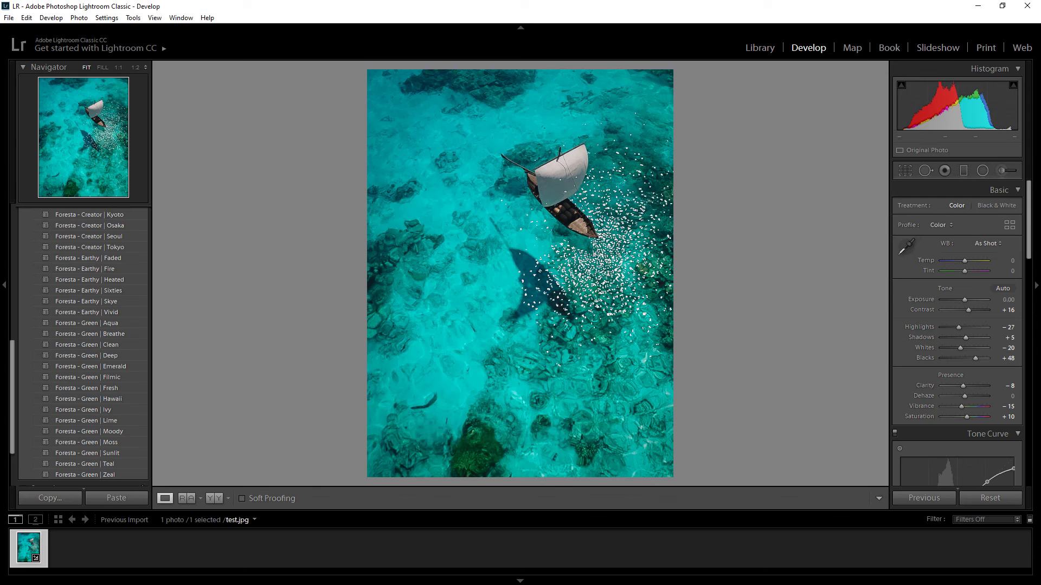
{"action": "left_click_drag", "start_coordinate": [968, 310], "coordinate": [1008, 310]}
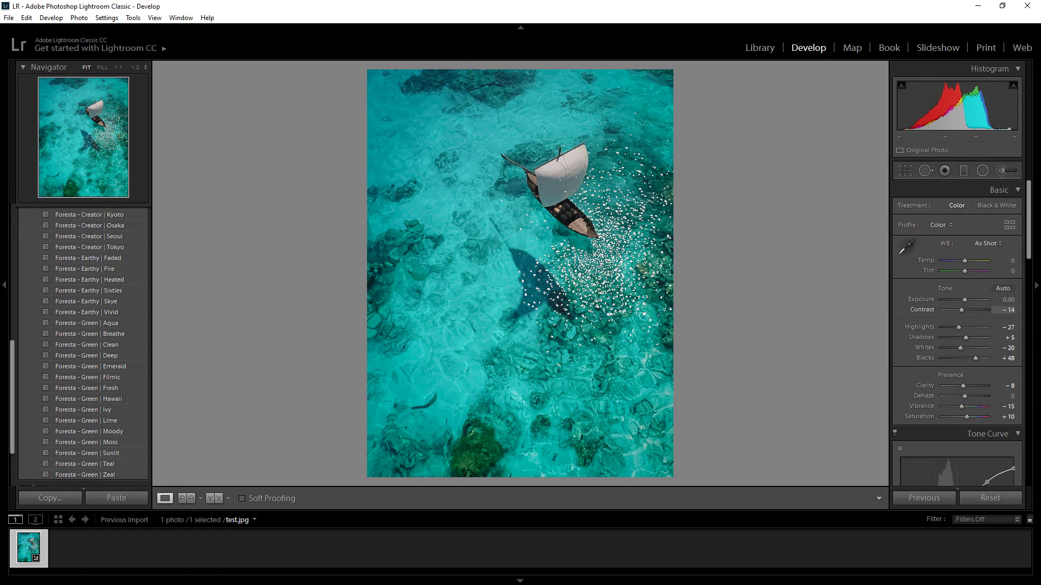
{"action": "key", "text": "ctrl+z"}
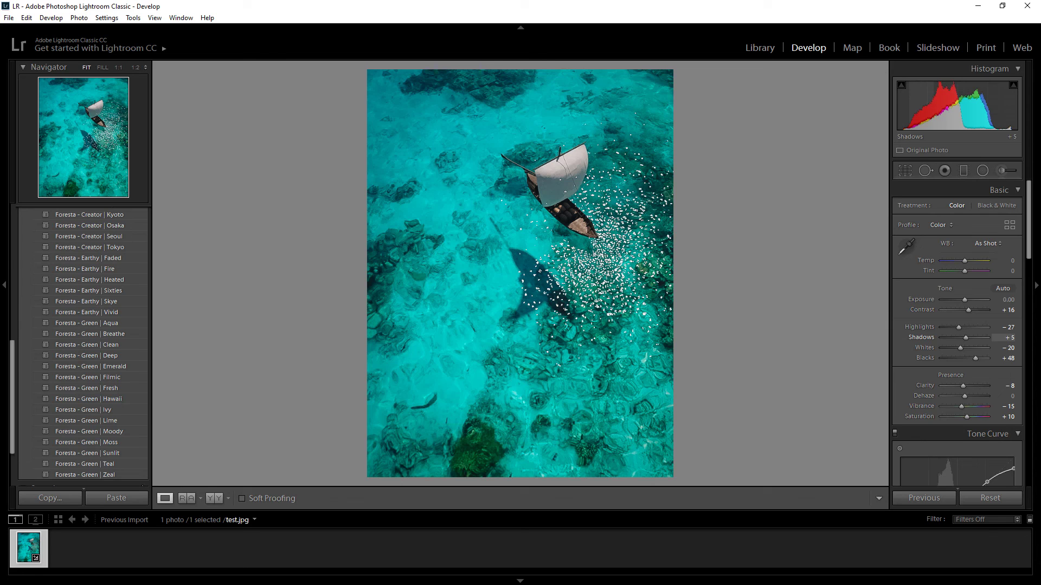
Set the photo's Shadows to +43 and Vibrance to +36 in the Basic adjustments.
{"action": "left_click_drag", "start_coordinate": [965, 338], "coordinate": [977, 338]}
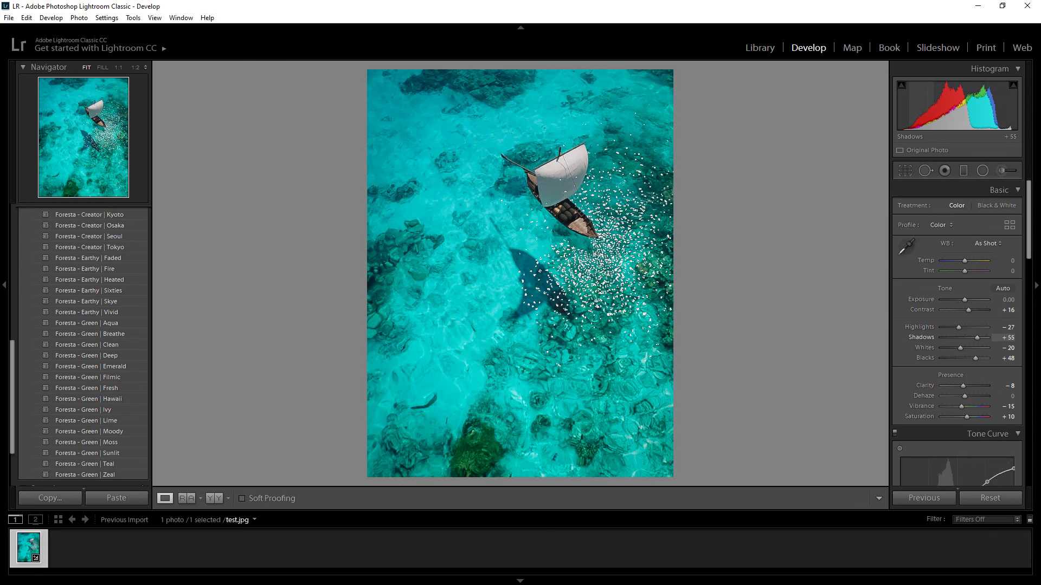
{"action": "key", "text": "minus"}
{"action": "key", "text": "minus"}
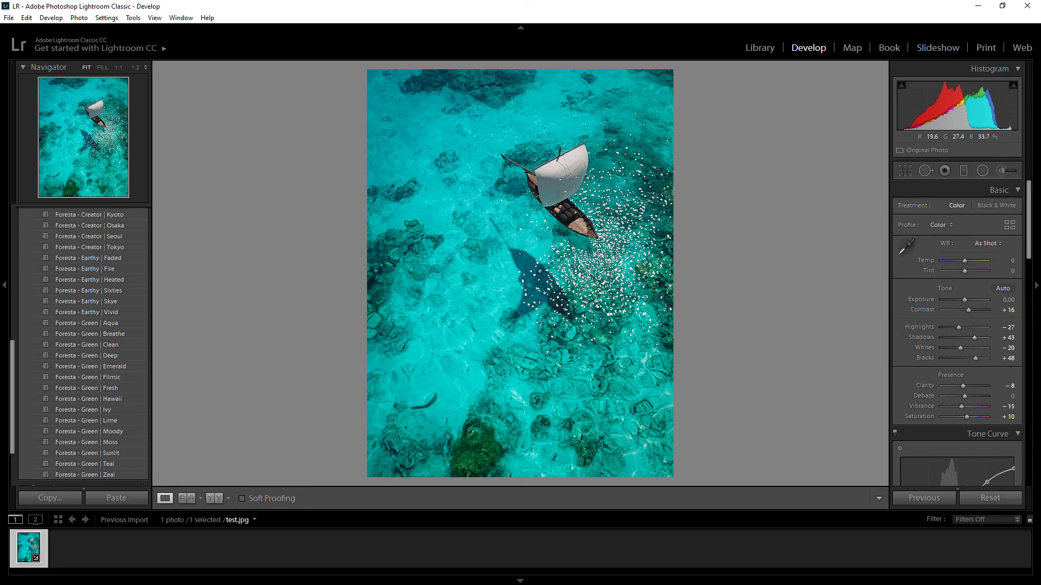
{"action": "key", "text": "plus"}
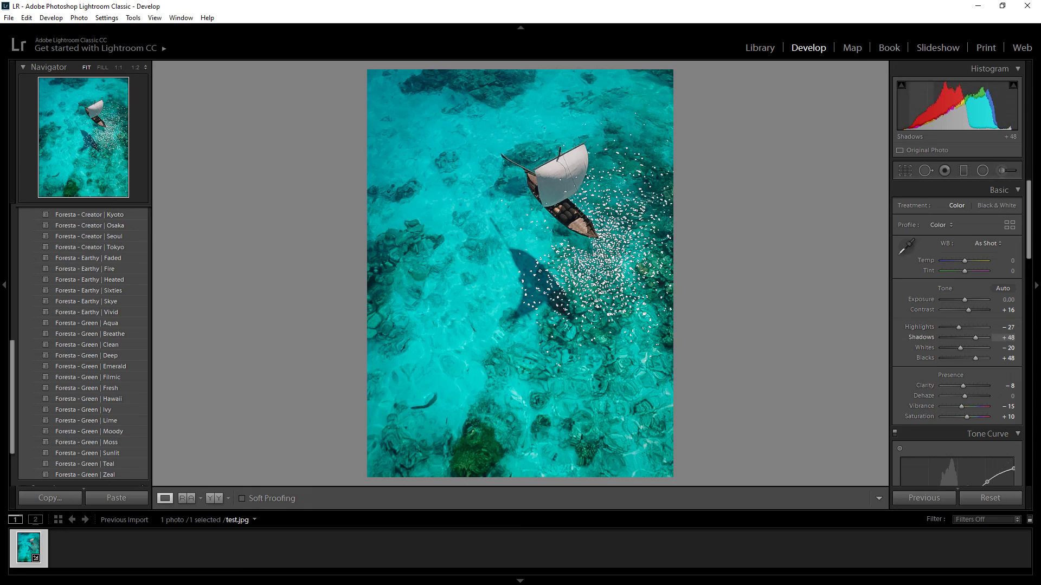
{"action": "key", "text": "minus"}
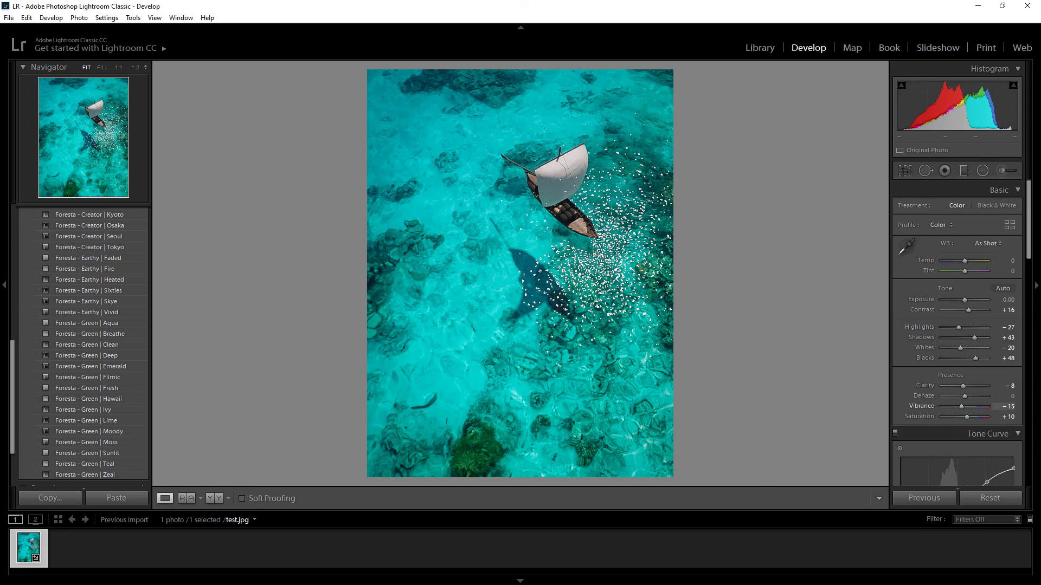
{"action": "mouse_move", "coordinate": [962, 407]}
{"action": "left_mouse_down"}
{"action": "mouse_move", "coordinate": [984, 406]}
{"action": "mouse_move", "coordinate": [973, 406]}
{"action": "left_mouse_up"}
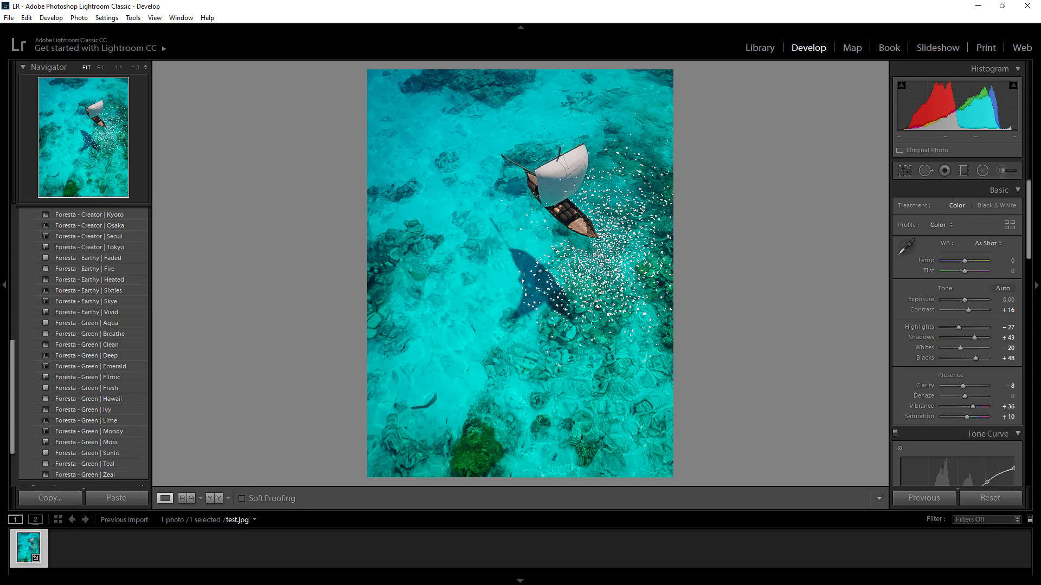